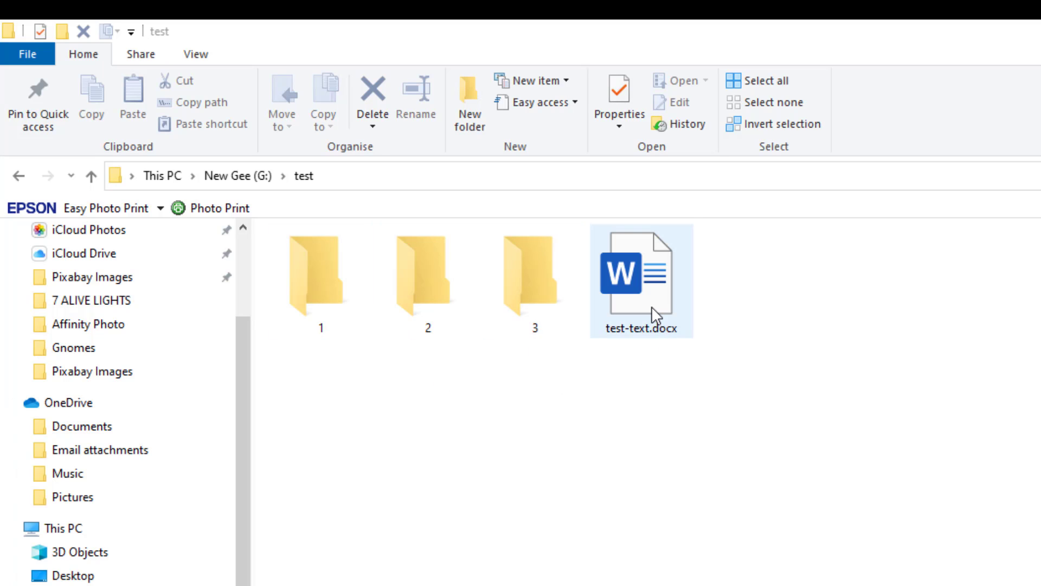
# Copy test-text.docx from the test folder and paste the copy into folder 1.
pyautogui.moveTo(649, 311); pyautogui.dragTo(664, 337)
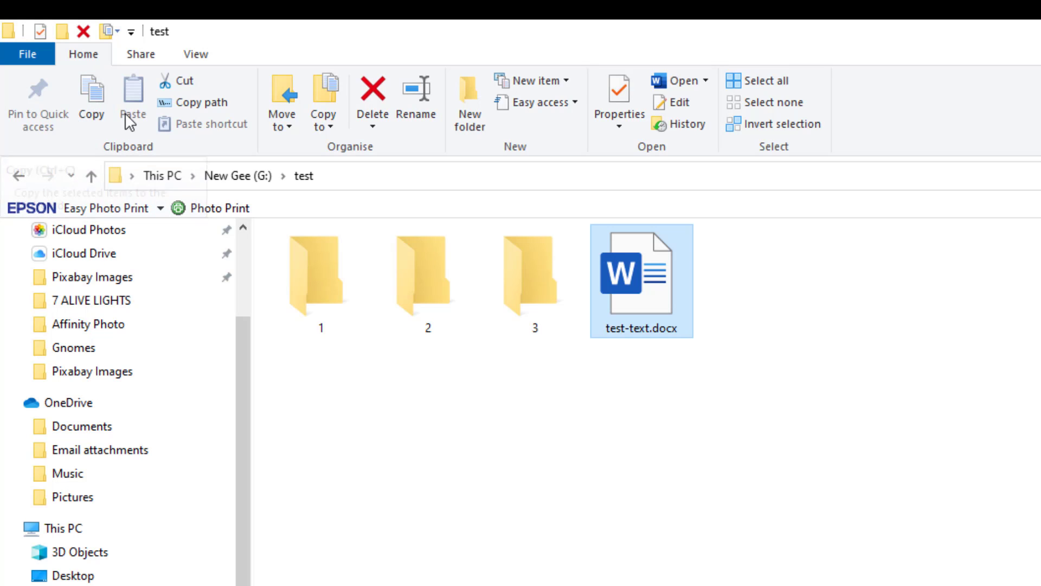
pyautogui.click(775, 418)
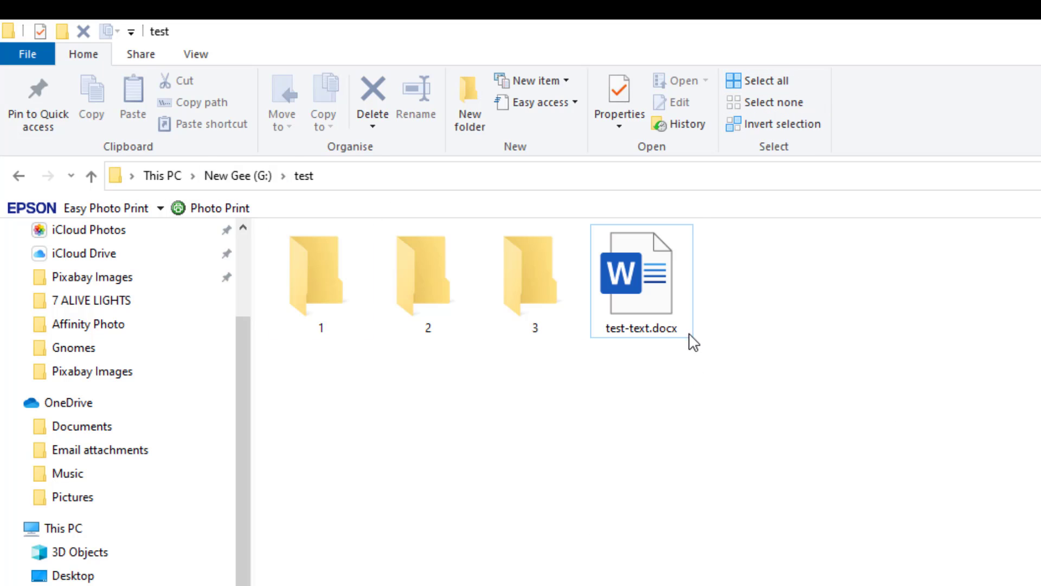
pyautogui.click(647, 306)
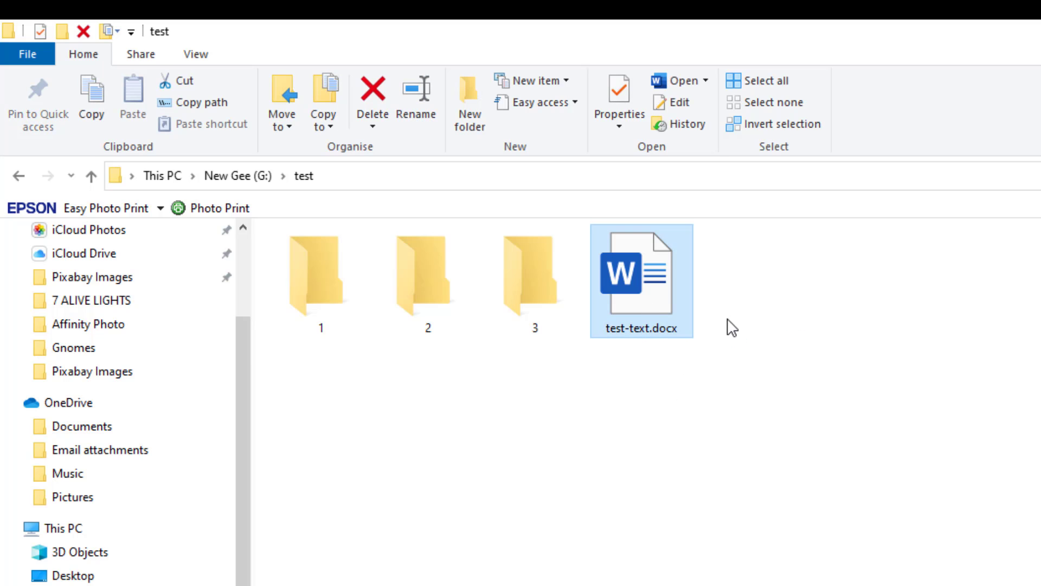
pyautogui.rightClick(644, 290)
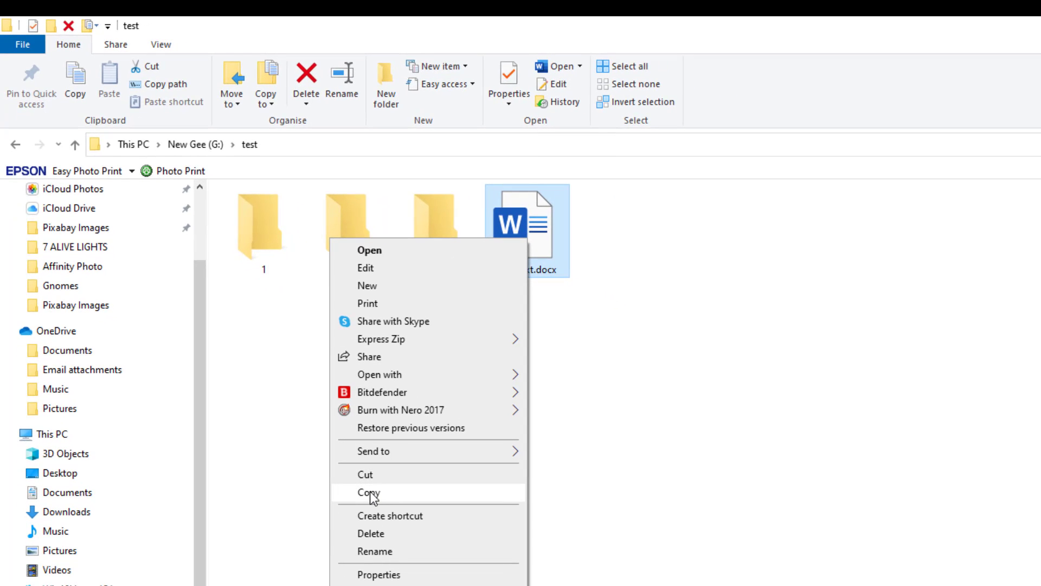
pyautogui.click(370, 494)
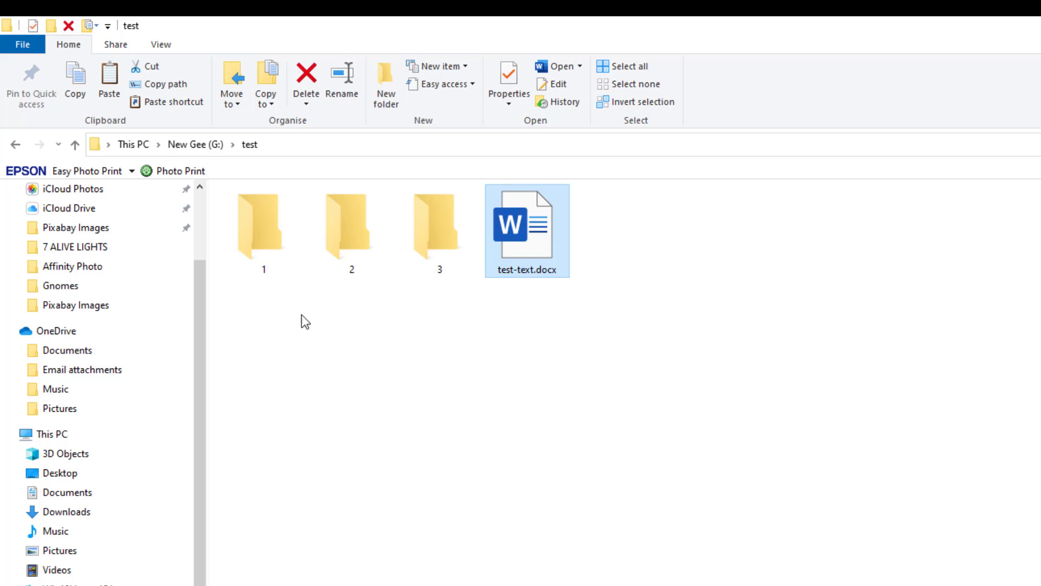
pyautogui.doubleClick(256, 232)
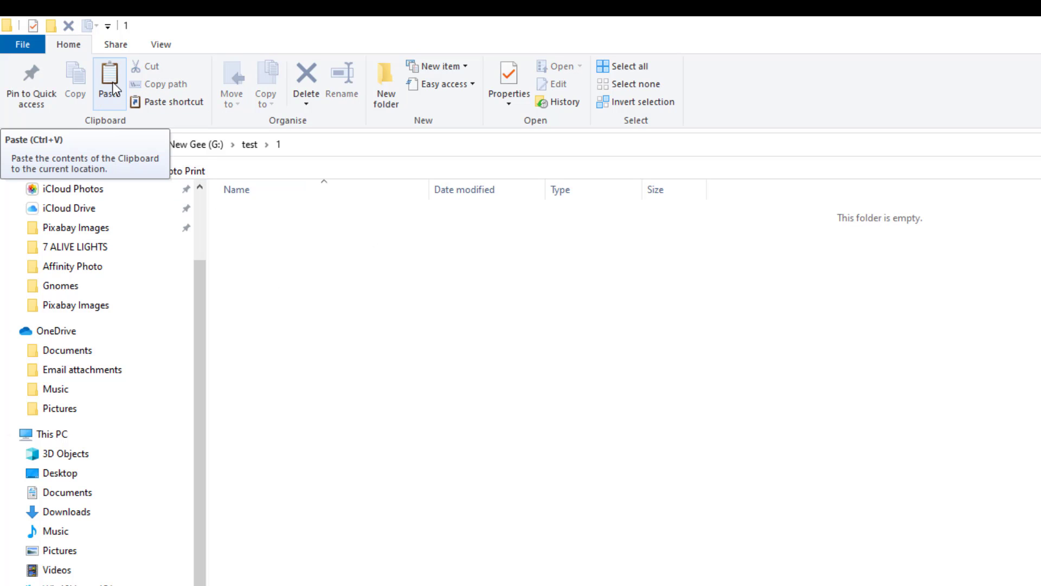
pyautogui.rightClick(314, 308)
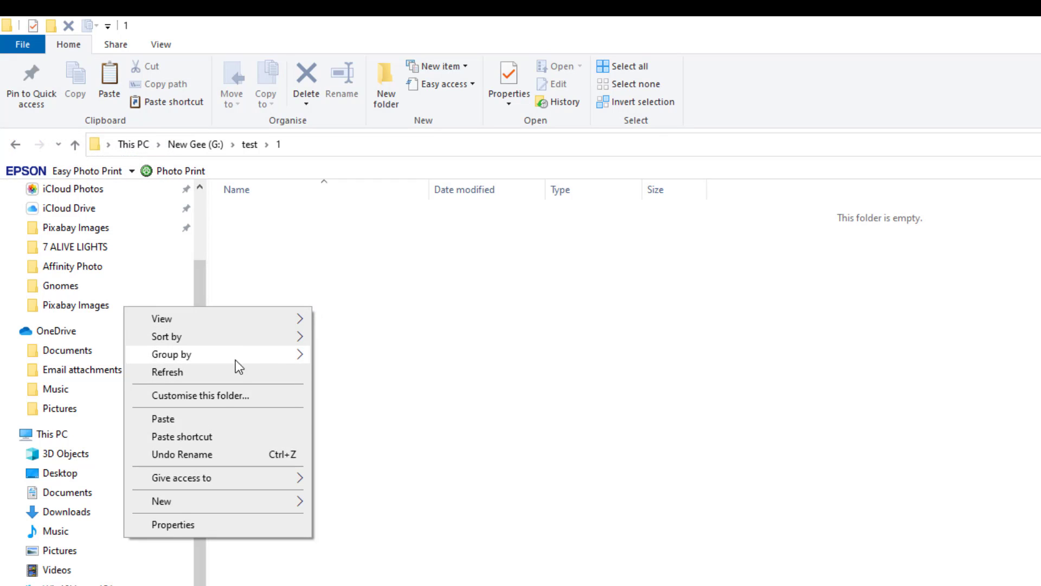
pyautogui.click(217, 423)
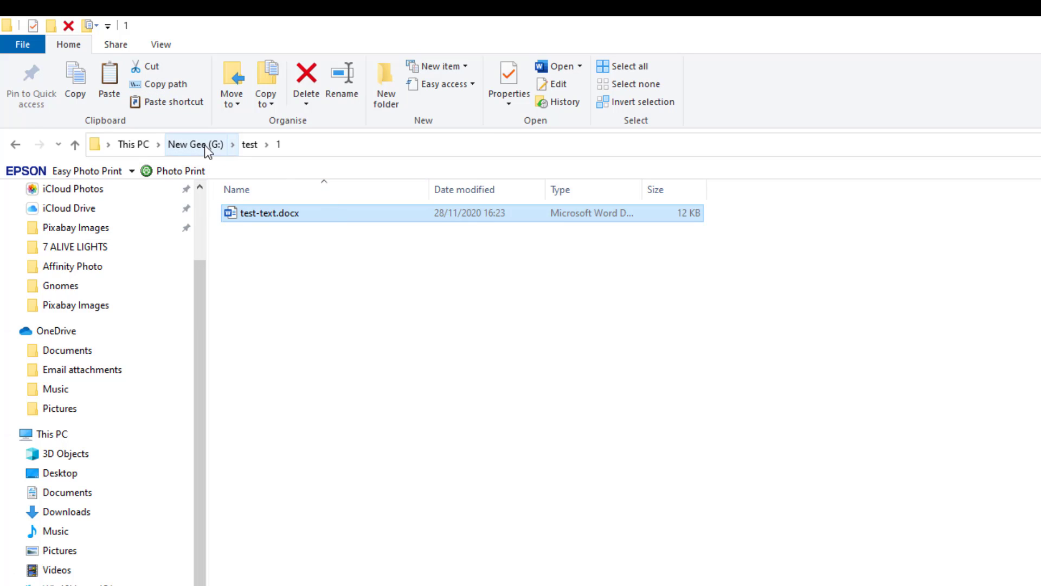
# Return to the test folder and paste another copy of test-text.docx into folder 2.
pyautogui.click(250, 144)
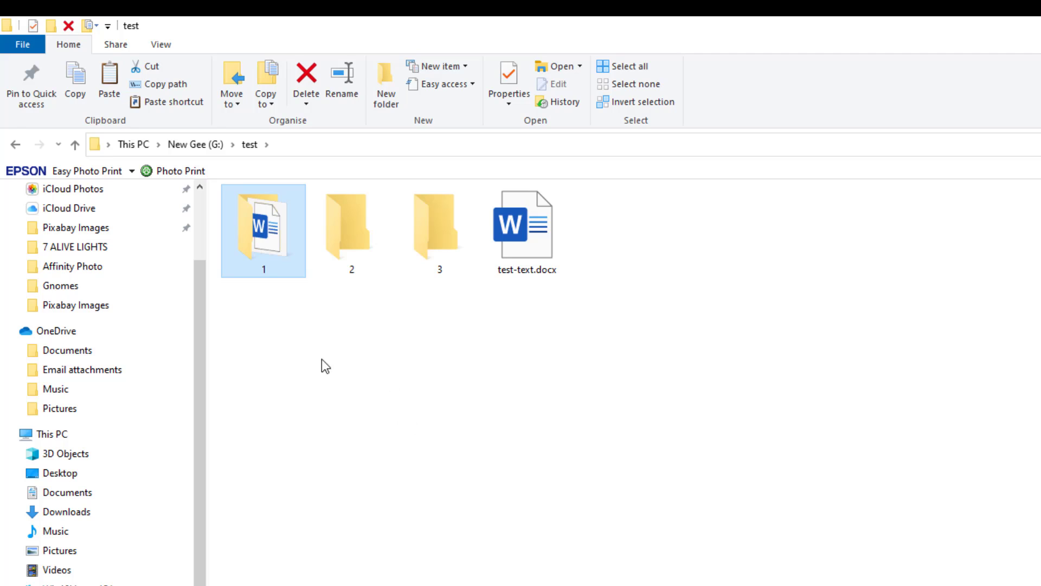
pyautogui.doubleClick(343, 236)
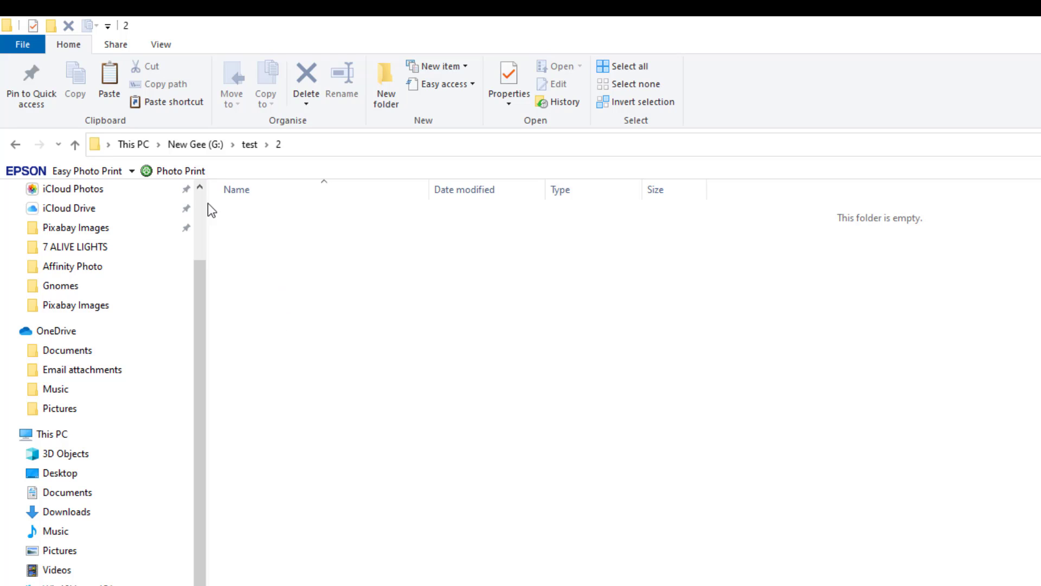
pyautogui.click(108, 91)
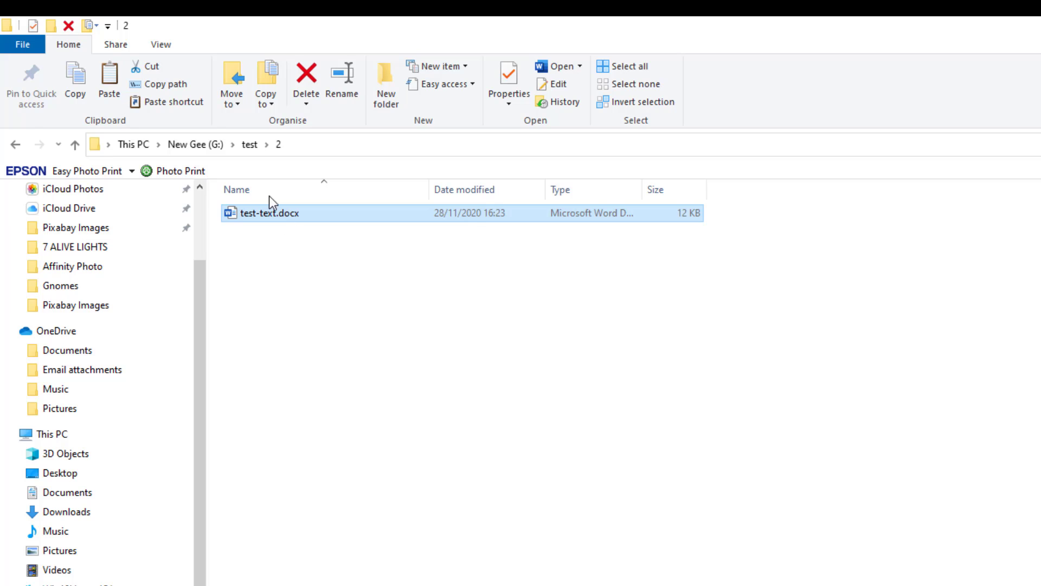
# Cut test-text.docx from the test folder, paste it into folder 3, and return to the test folder.
pyautogui.click(245, 144)
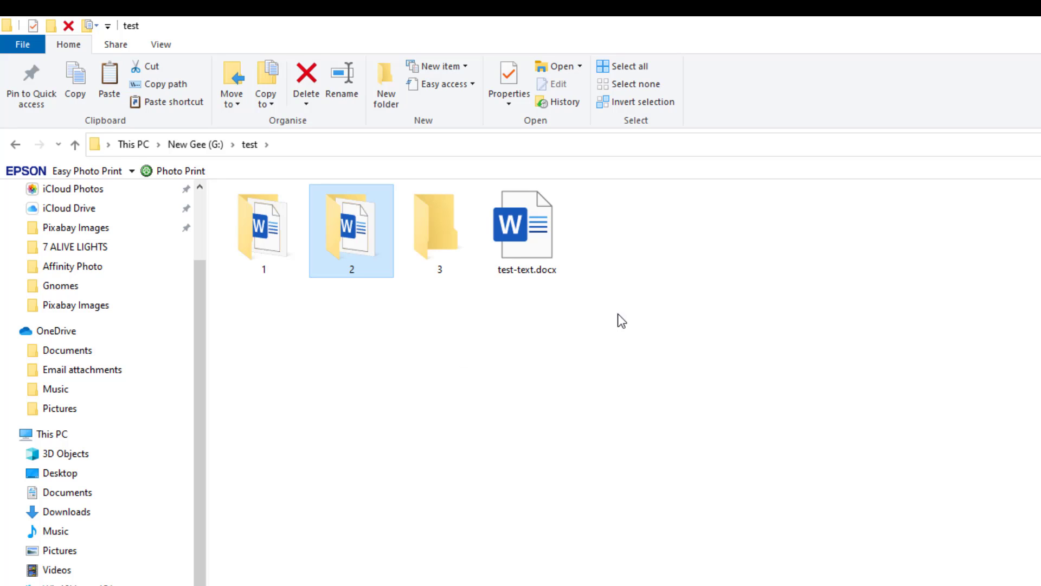
pyautogui.click(539, 230)
pyautogui.rightClick(536, 227)
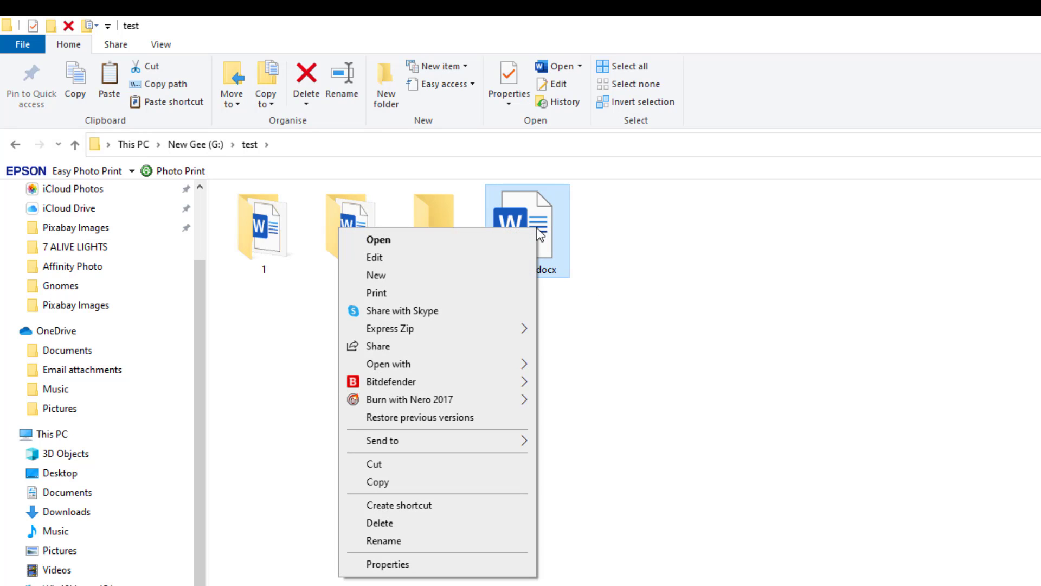
pyautogui.click(378, 466)
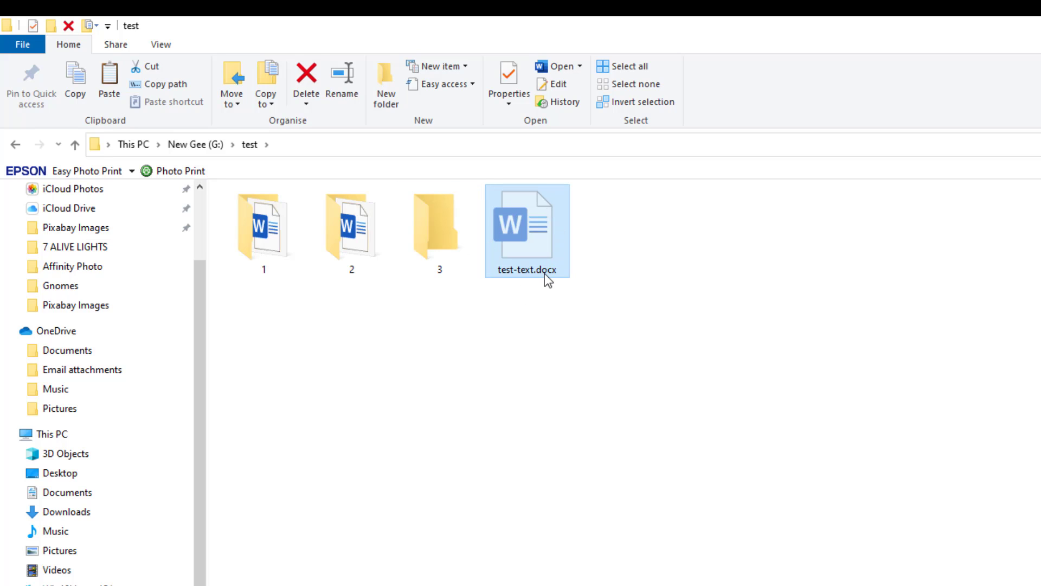
pyautogui.moveTo(547, 279)
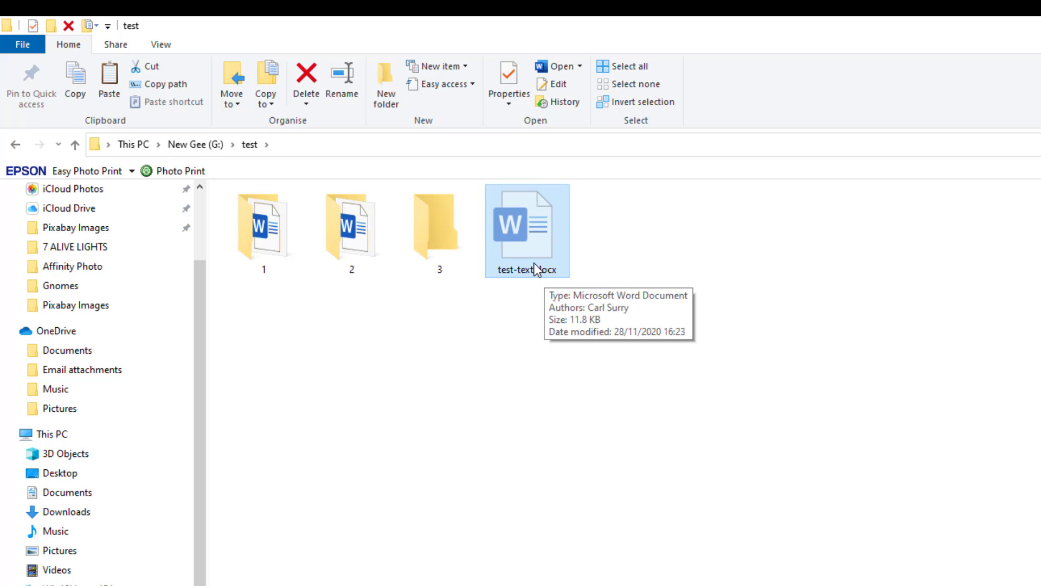
pyautogui.click(431, 237)
pyautogui.doubleClick(430, 238)
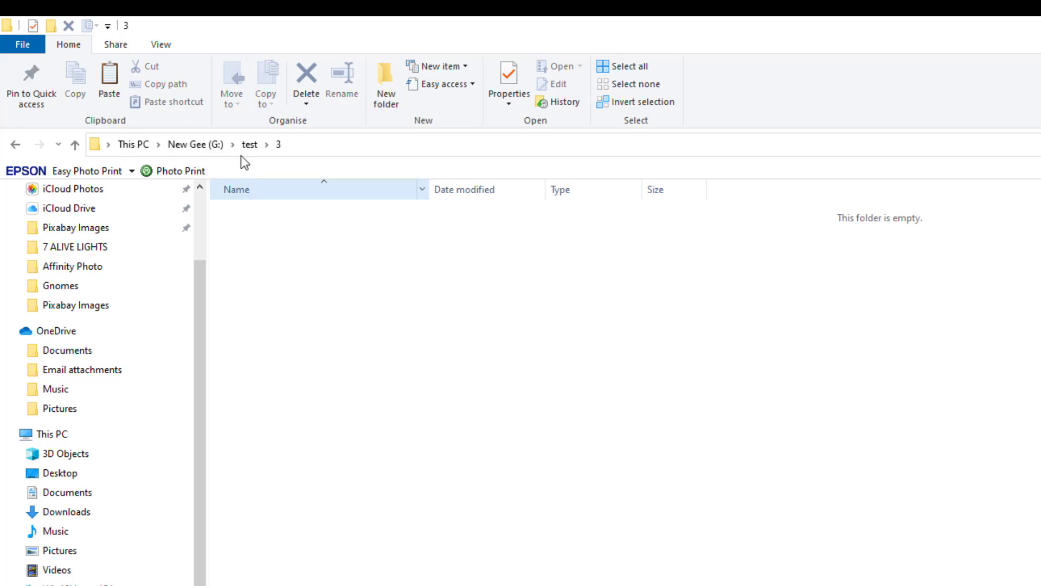
pyautogui.click(112, 79)
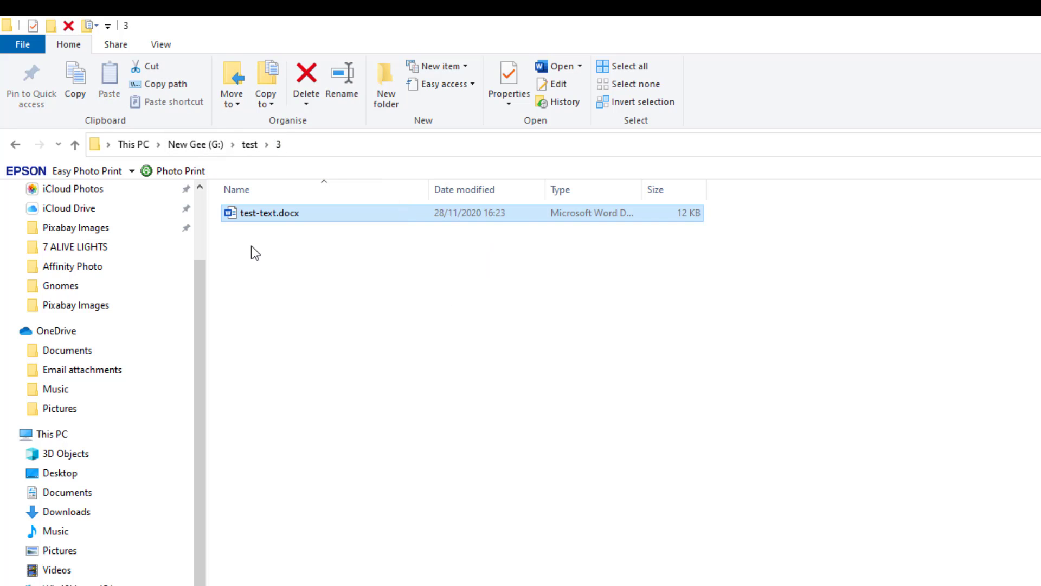
pyautogui.click(250, 145)
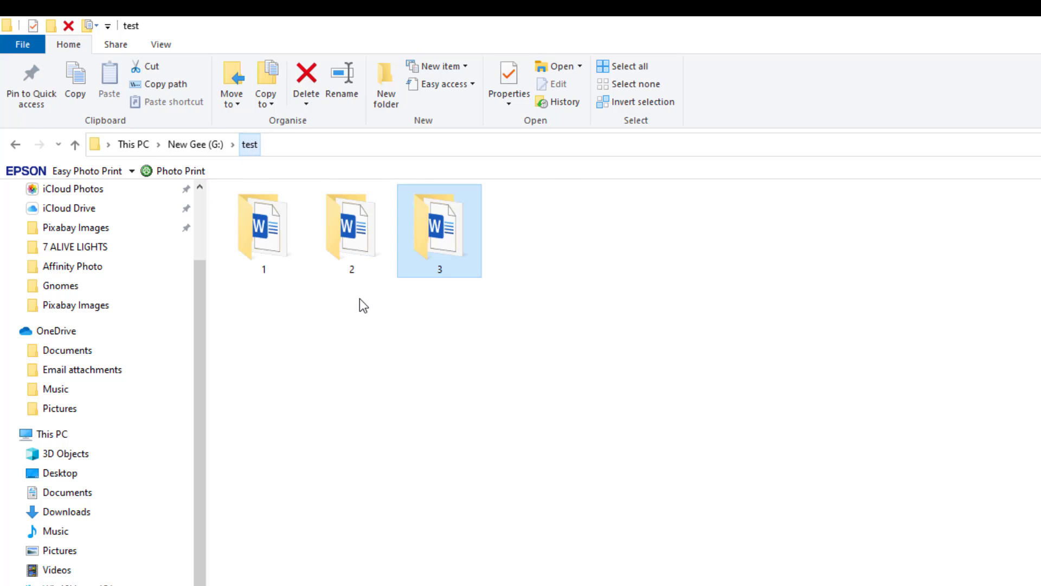
pyautogui.click(605, 353)
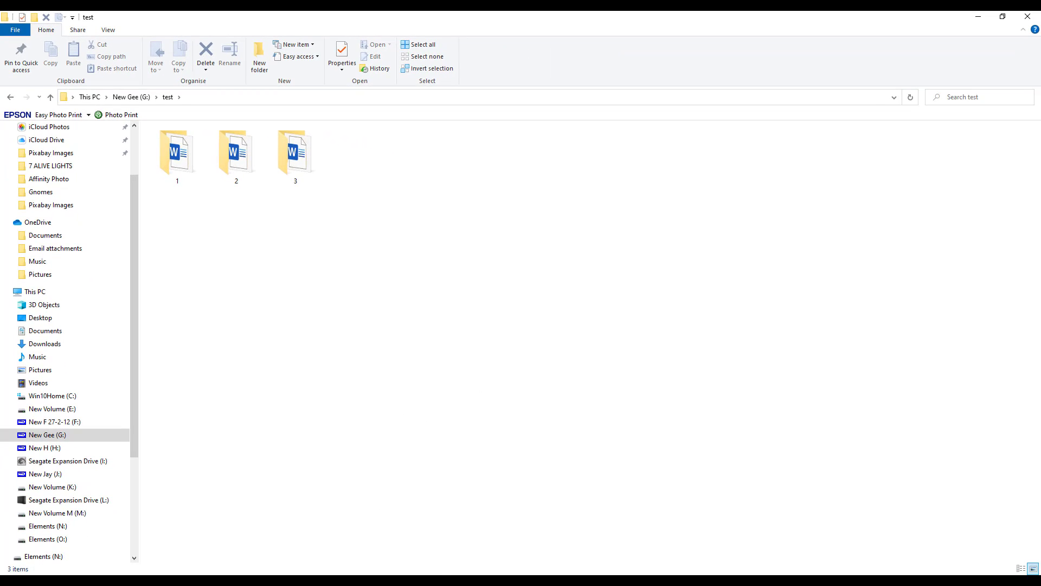
# Switch to Affinity Photo and check which editing commands are available for world-map-297446.png with nothing selected.
pyautogui.moveTo(386, 581)
pyautogui.click(395, 537)
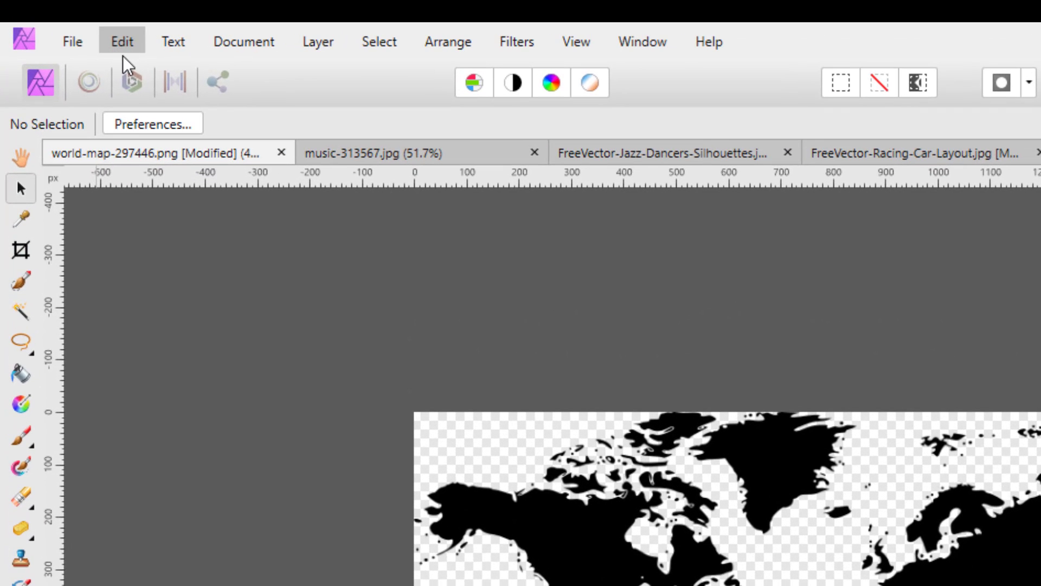
pyautogui.click(125, 46)
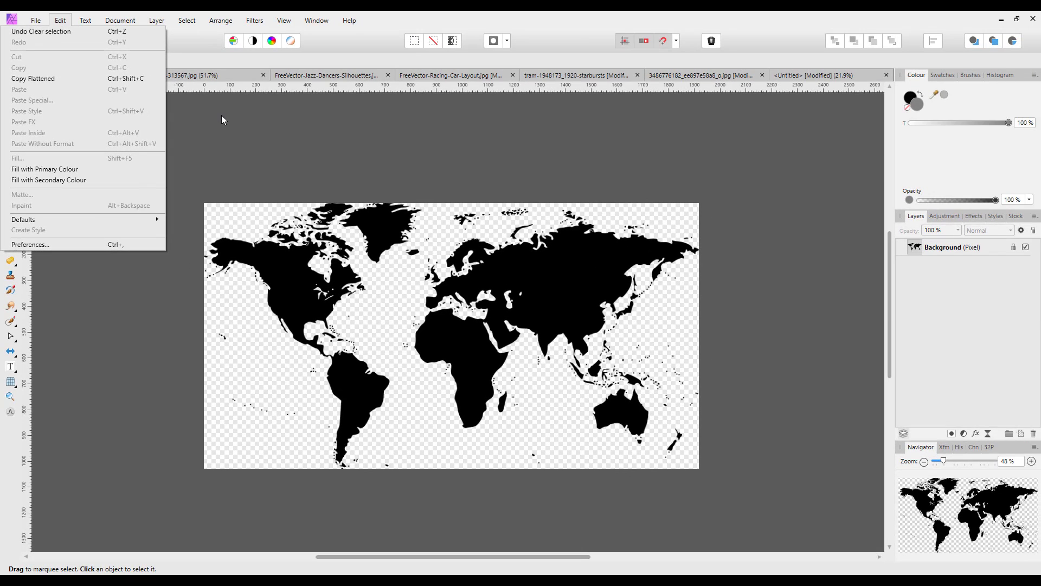
pyautogui.click(222, 120)
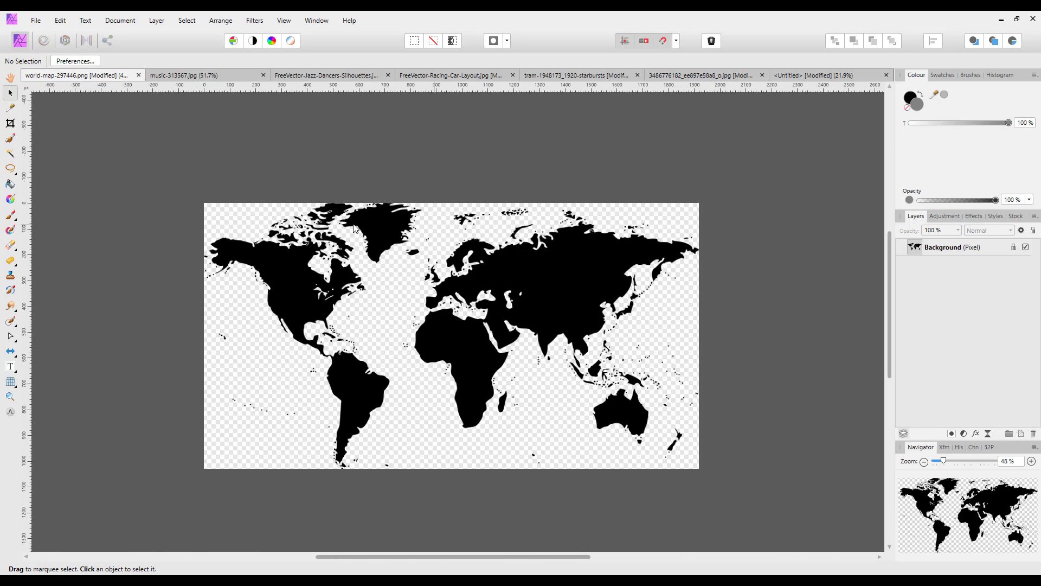
# View the music-313567.jpg document and go back to world-map-297446.png to compare the two images.
pyautogui.click(175, 77)
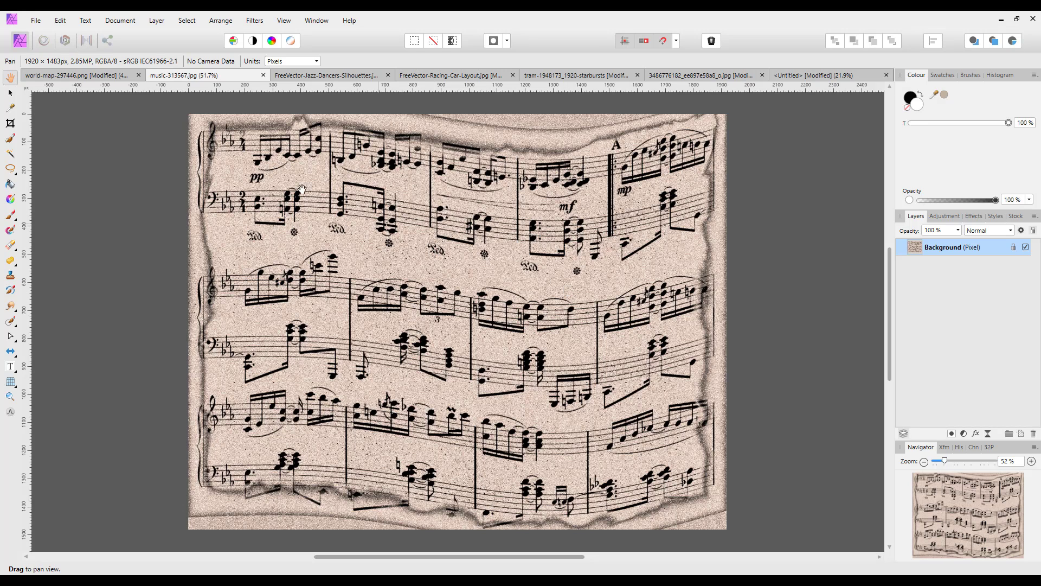
pyautogui.press('v')
pyautogui.click(84, 78)
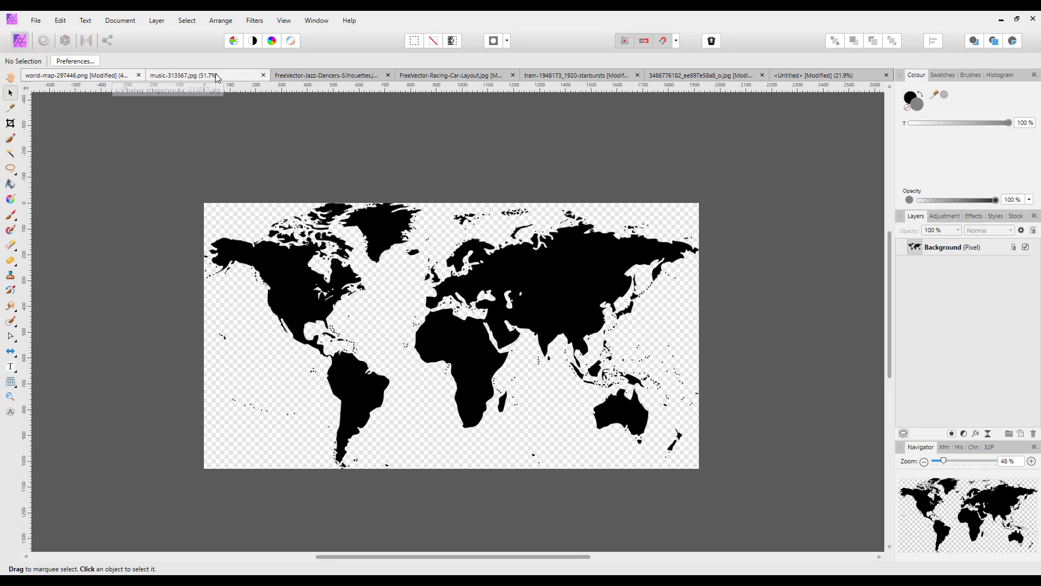
# Copy the Background pixel layer of the music-313567.jpg document.
pyautogui.click(195, 76)
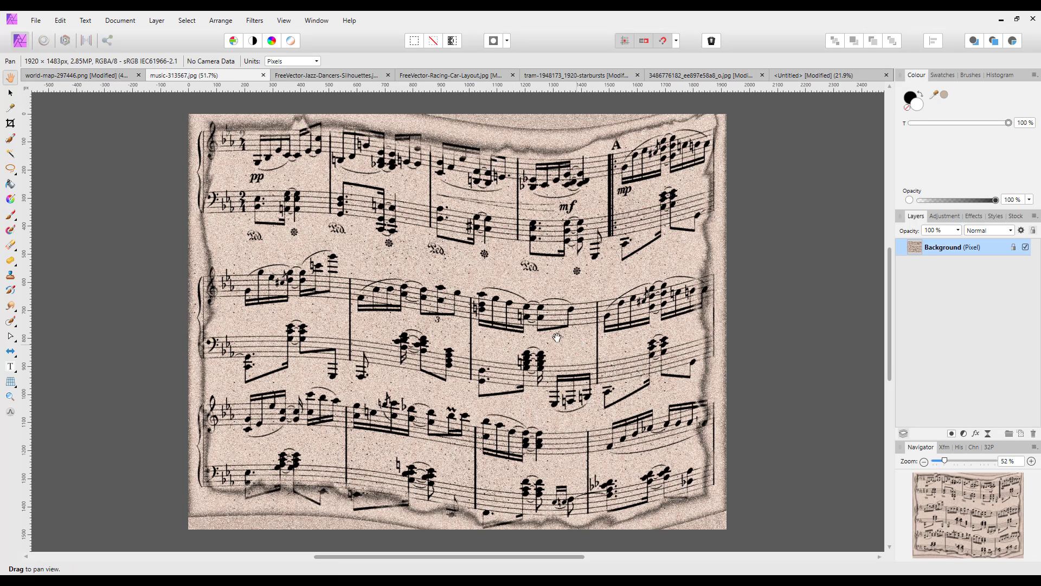
pyautogui.click(60, 23)
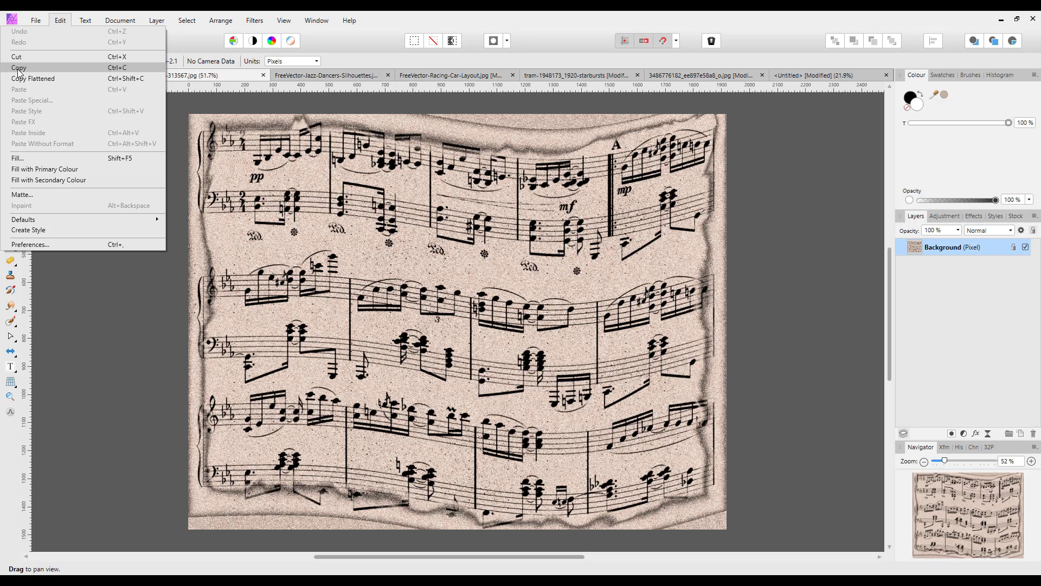
pyautogui.click(128, 67)
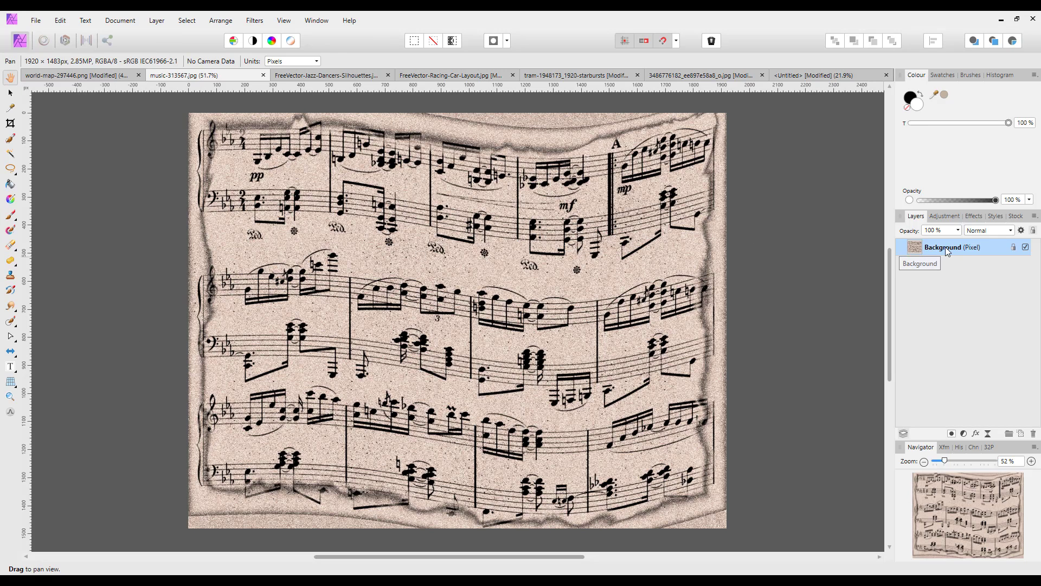
pyautogui.rightClick(959, 248)
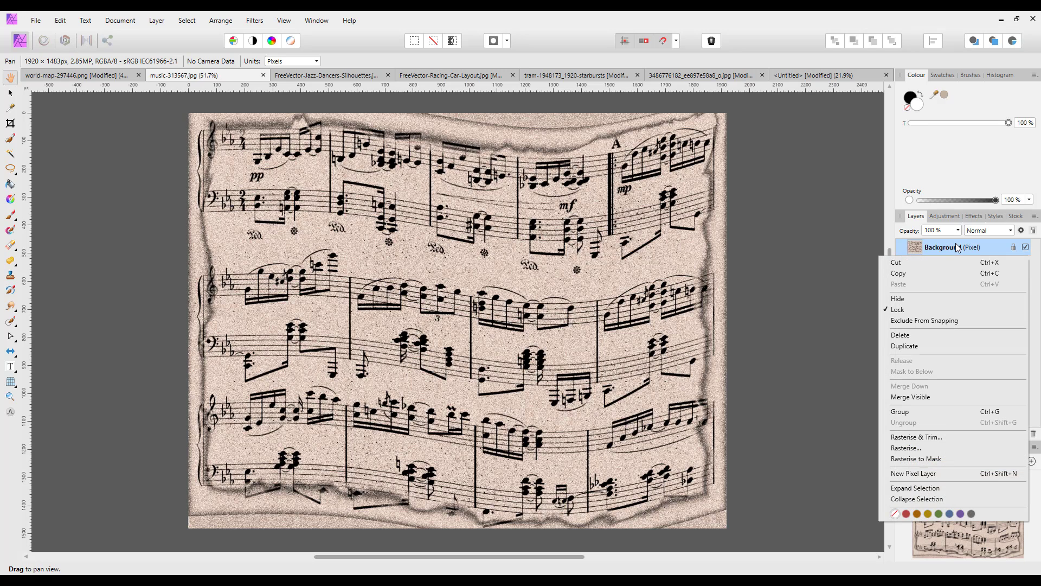
pyautogui.click(903, 273)
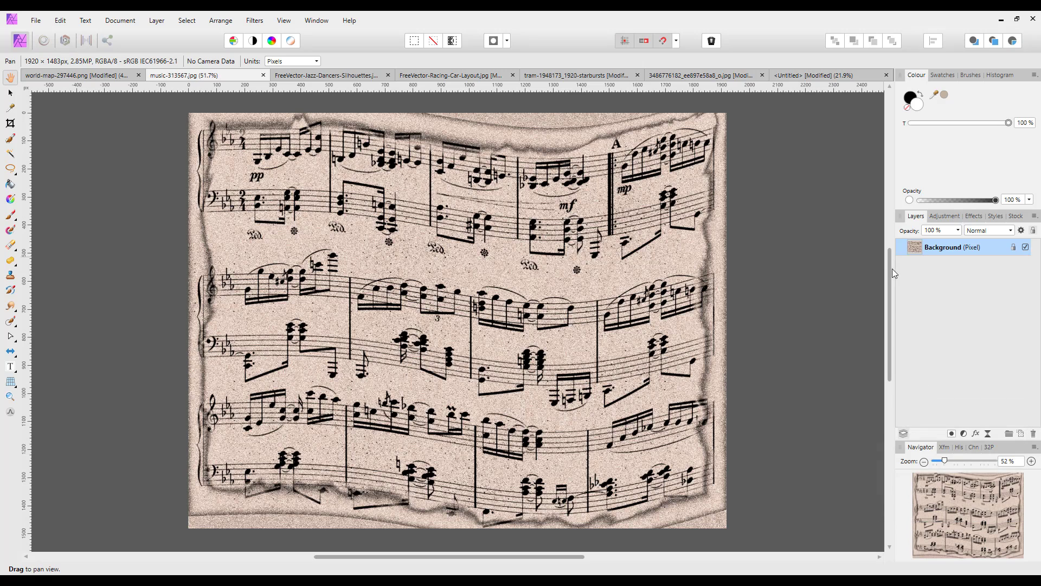
# Paste the copied sheet music layer into world-map-297446.png above the map layer.
pyautogui.click(94, 75)
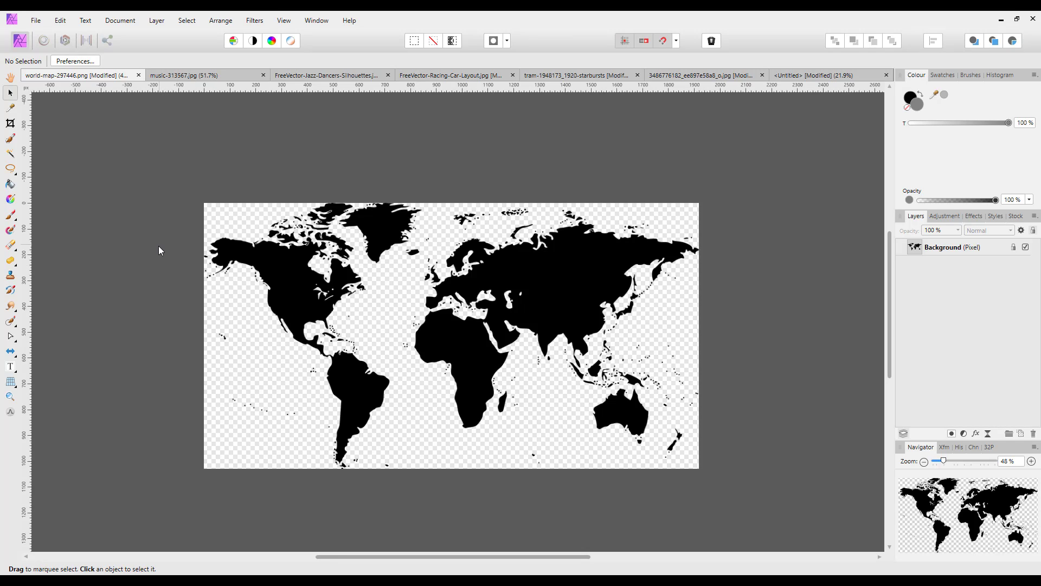
pyautogui.click(60, 21)
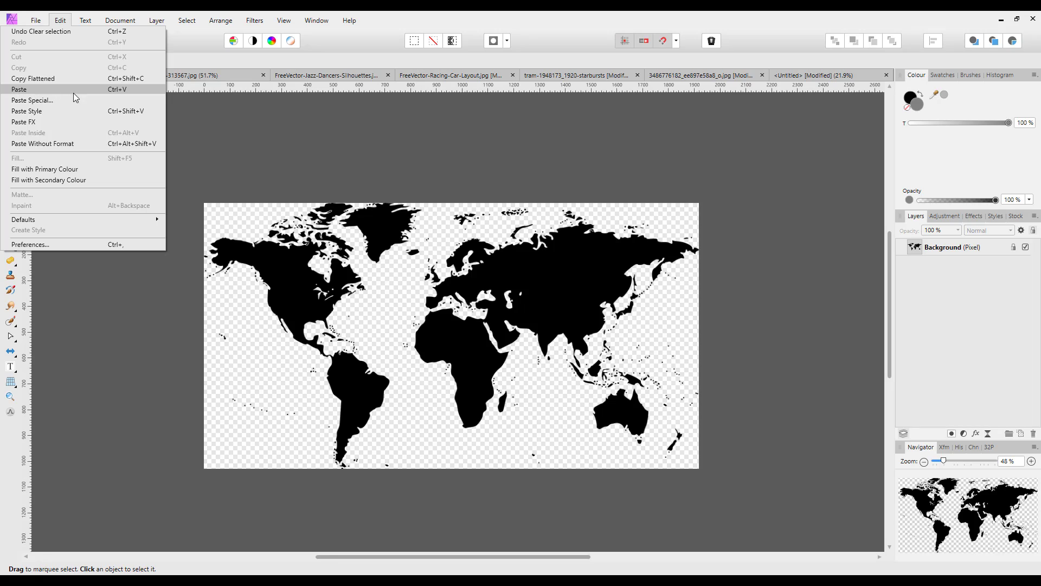
pyautogui.click(120, 92)
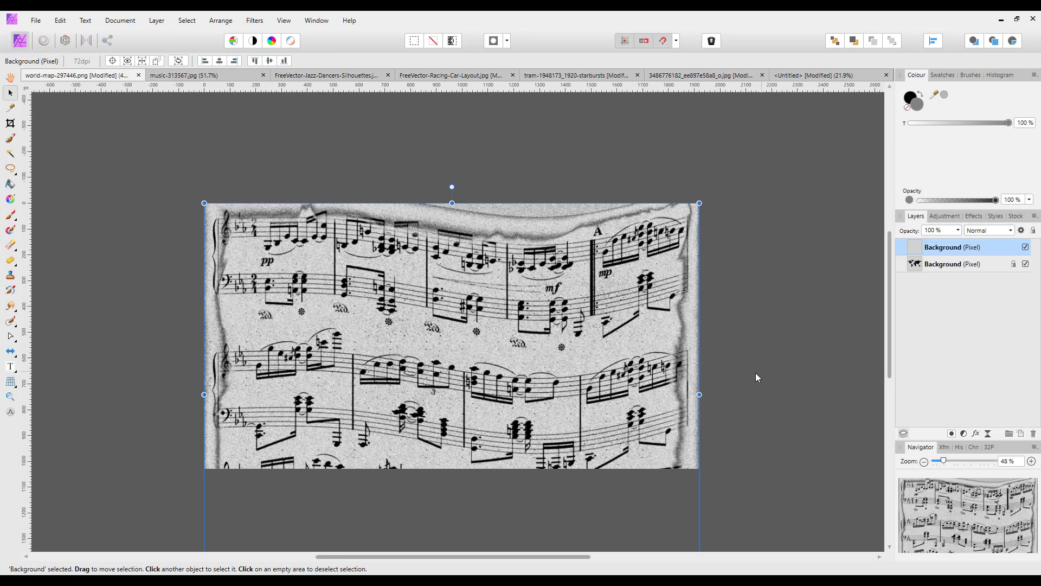
# Move the pasted sheet music layer up by about 130 px, keeping it over the whole map canvas.
pyautogui.moveTo(890, 256); pyautogui.dragTo(893, 313)
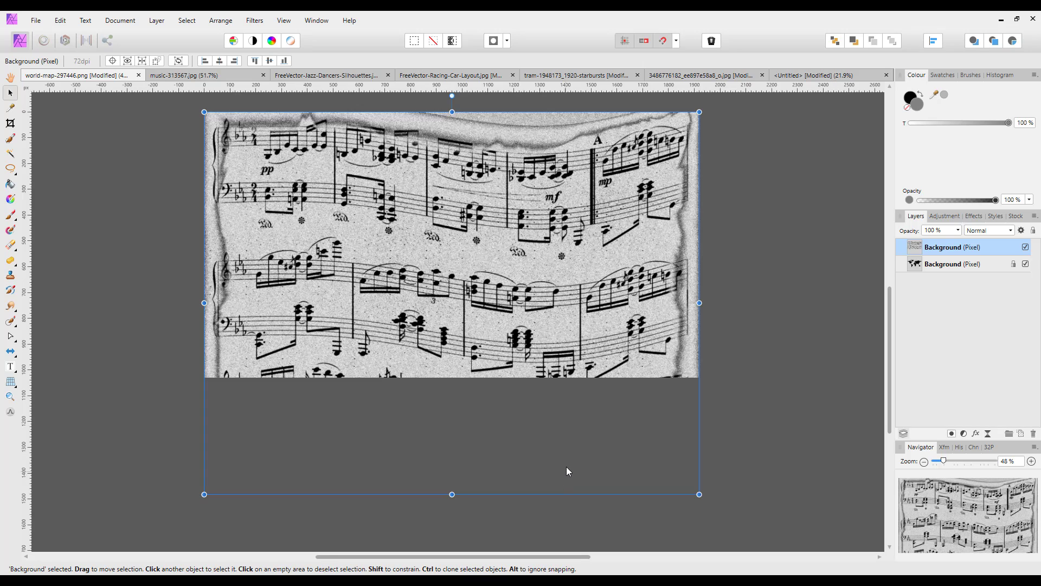
pyautogui.moveTo(566, 467); pyautogui.dragTo(562, 438)
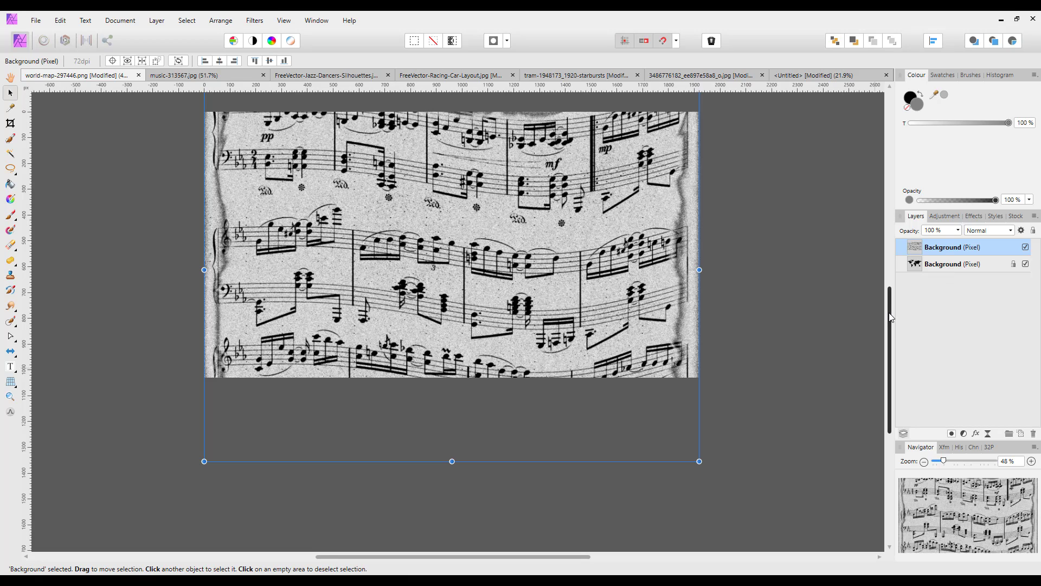
pyautogui.moveTo(889, 313); pyautogui.dragTo(890, 297)
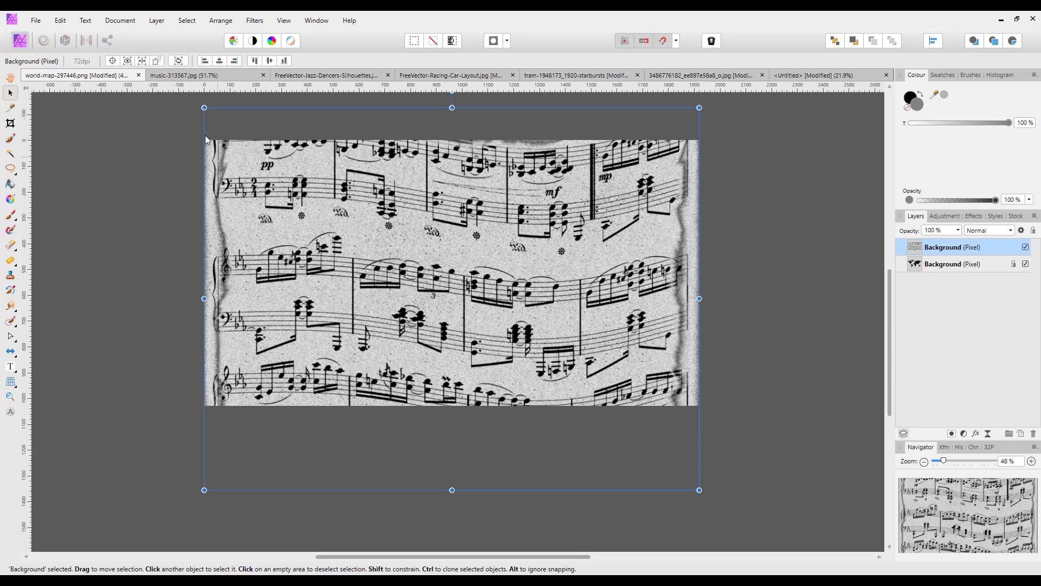
# Move the pasted sheet music layer inside the map layer and shift it up by about 125 px.
pyautogui.click(220, 22)
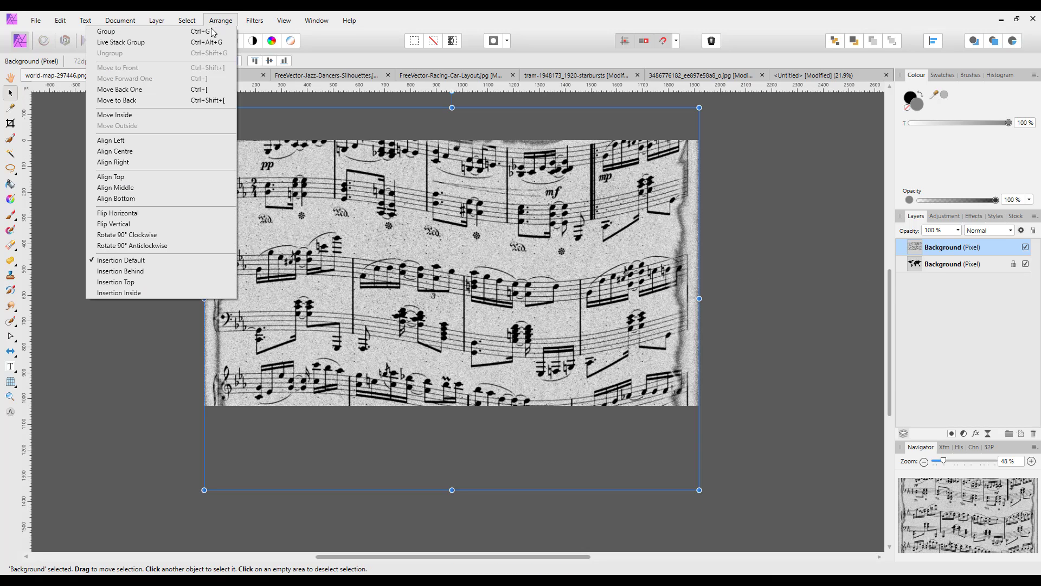
pyautogui.click(112, 115)
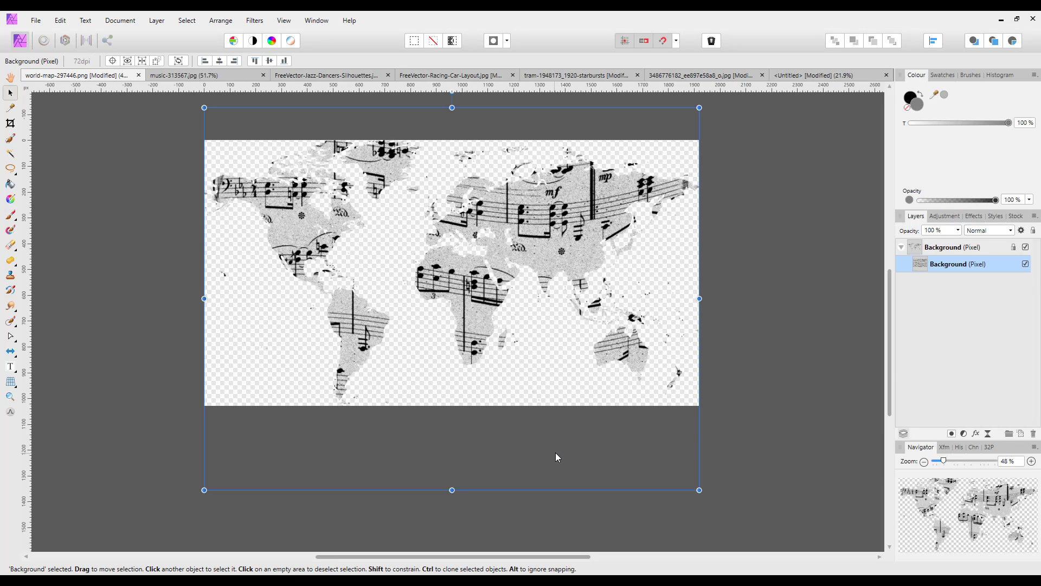
pyautogui.moveTo(555, 453); pyautogui.dragTo(565, 418)
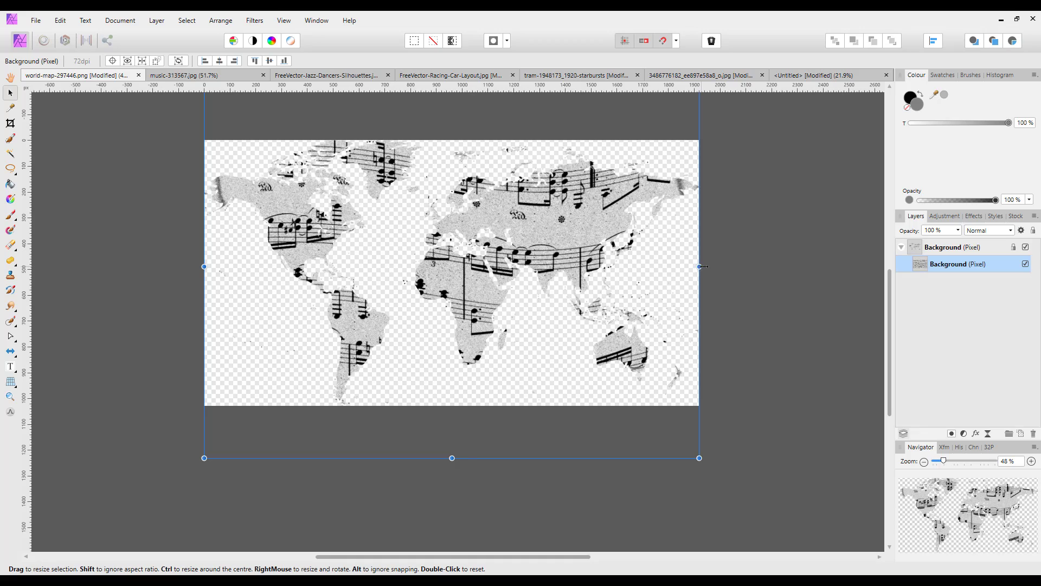
# Widen the nested sheet music layer on both sides to about 2220 px and reposition it over the map.
pyautogui.moveTo(704, 267); pyautogui.dragTo(733, 266)
pyautogui.moveTo(204, 266); pyautogui.dragTo(145, 266)
pyautogui.moveTo(528, 438); pyautogui.dragTo(555, 448)
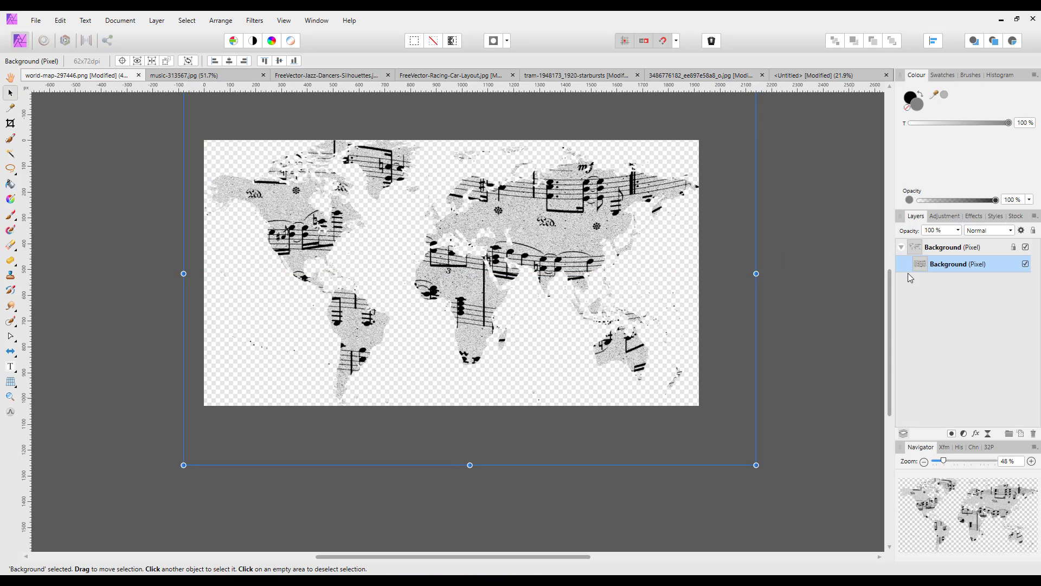
# Delete the sheet music layer nested inside the map layer.
pyautogui.rightClick(929, 266)
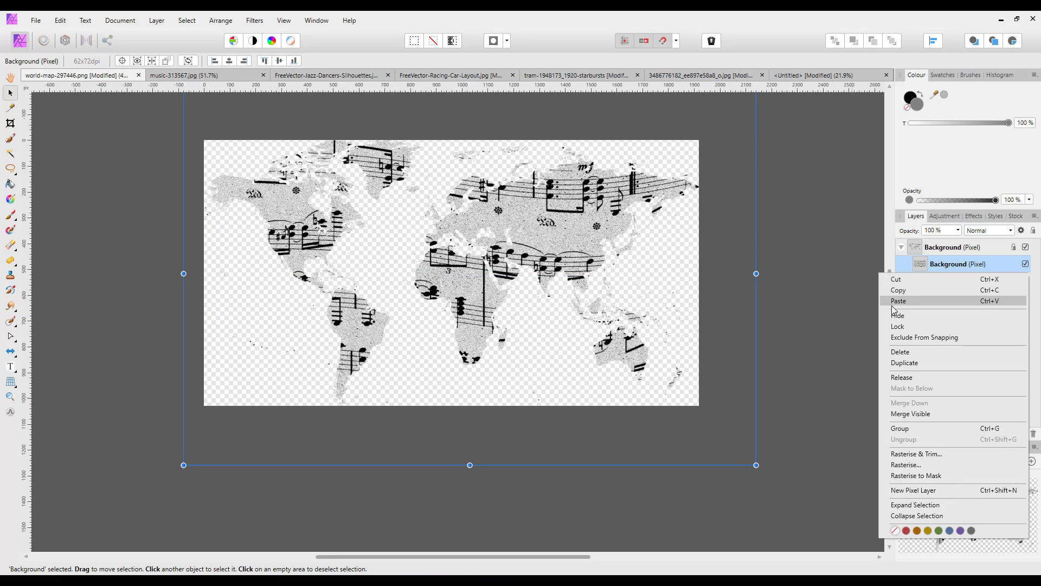
pyautogui.click(902, 352)
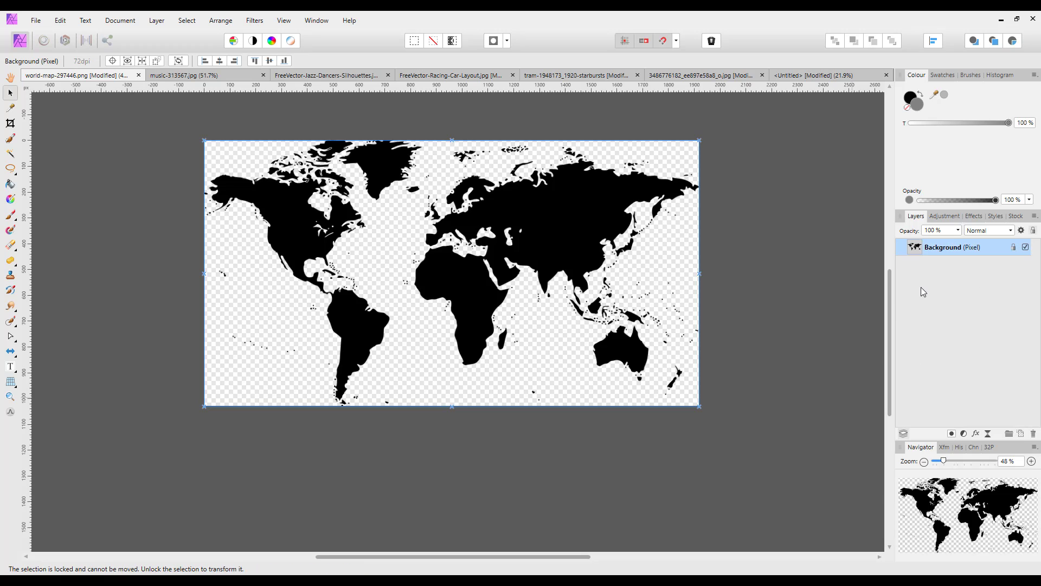
# Paste the copied sheet music inside the map layer with Paste Inside and move it up by about 195 px.
pyautogui.scroll(2, 889, 302)
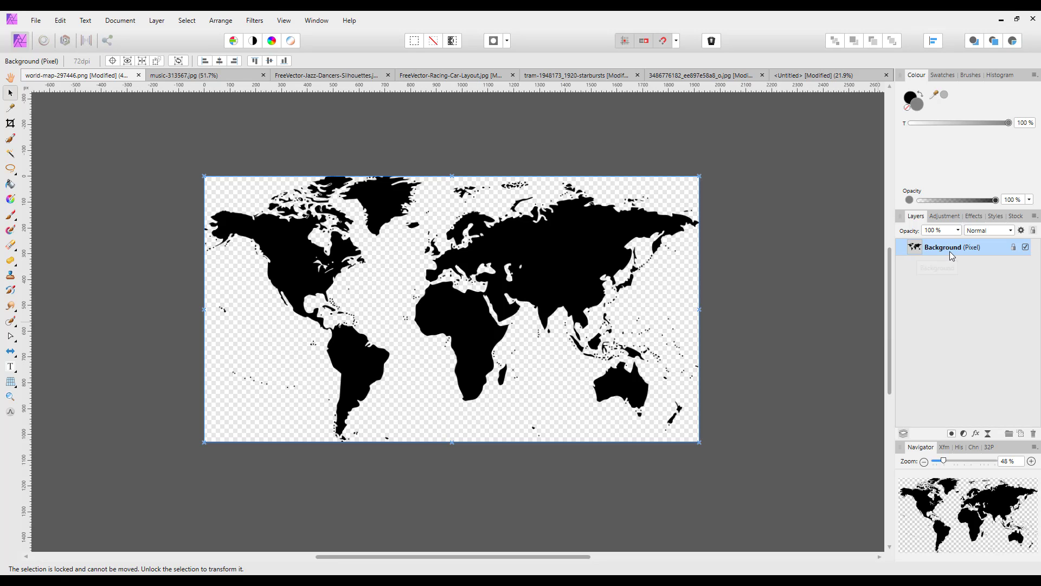
pyautogui.click(60, 21)
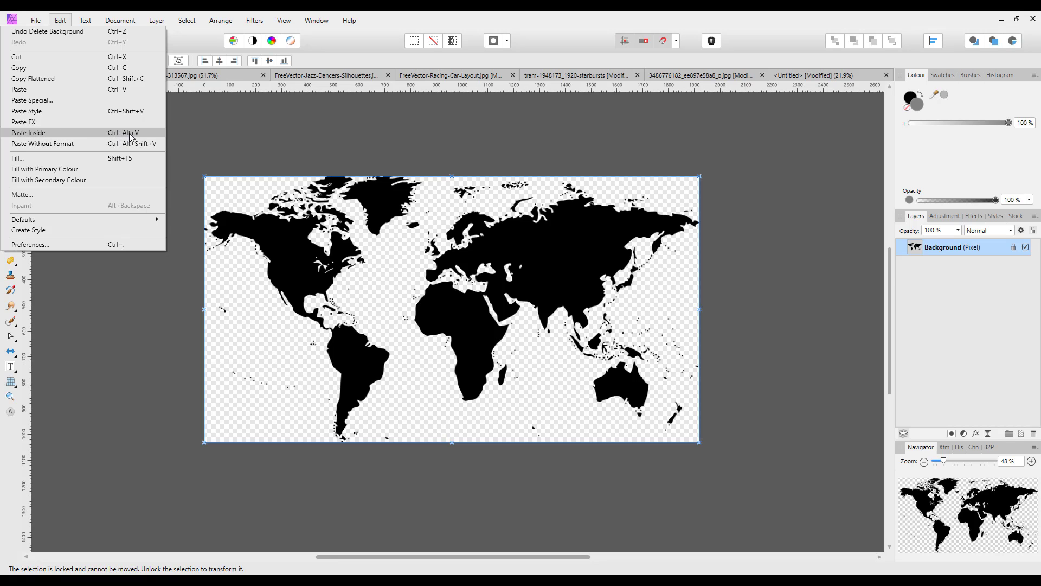
pyautogui.click(30, 132)
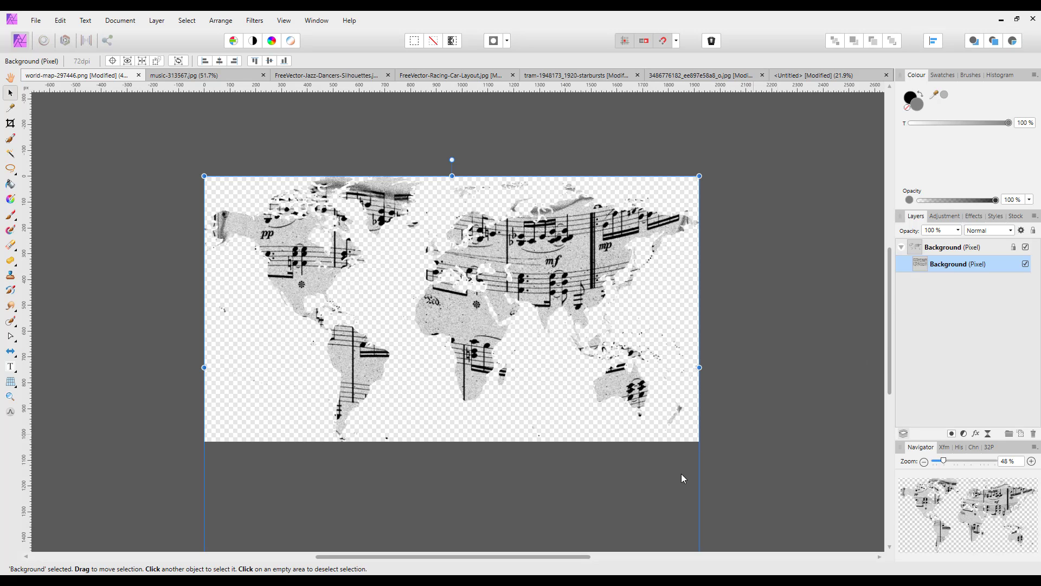
pyautogui.moveTo(597, 500); pyautogui.dragTo(599, 460)
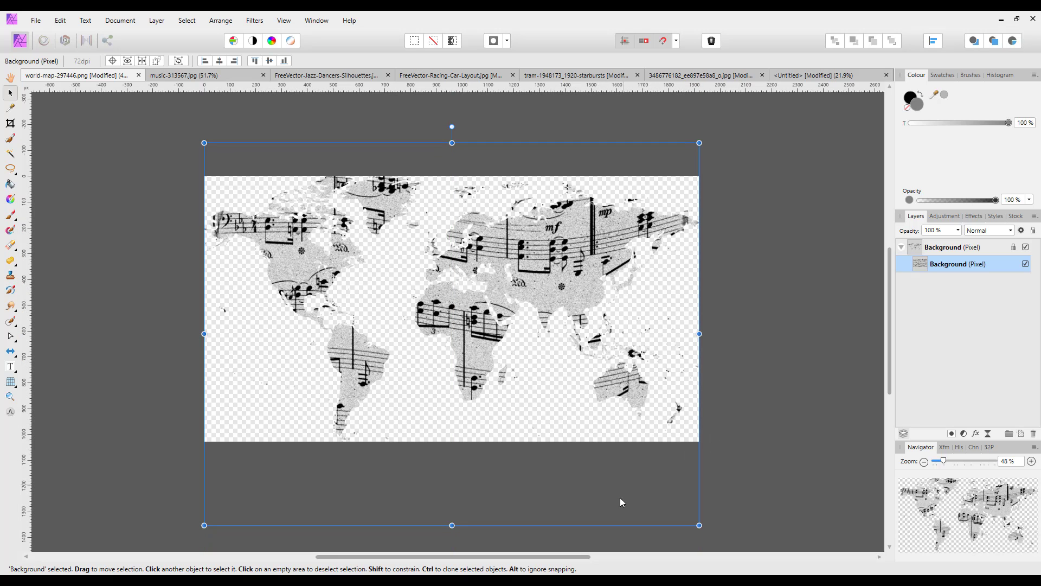
pyautogui.moveTo(621, 502); pyautogui.dragTo(617, 487)
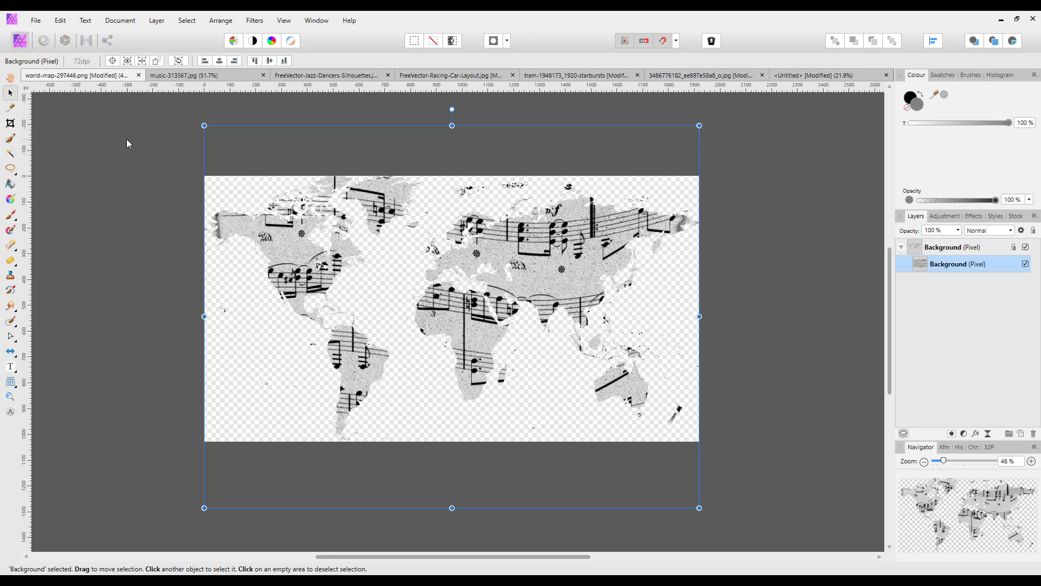
# View the FreeVector-Jazz-Dancers-Silhouettes and FreeVector-Racing-Car-Layout.jpg documents in turn to compare the two images.
pyautogui.click(337, 80)
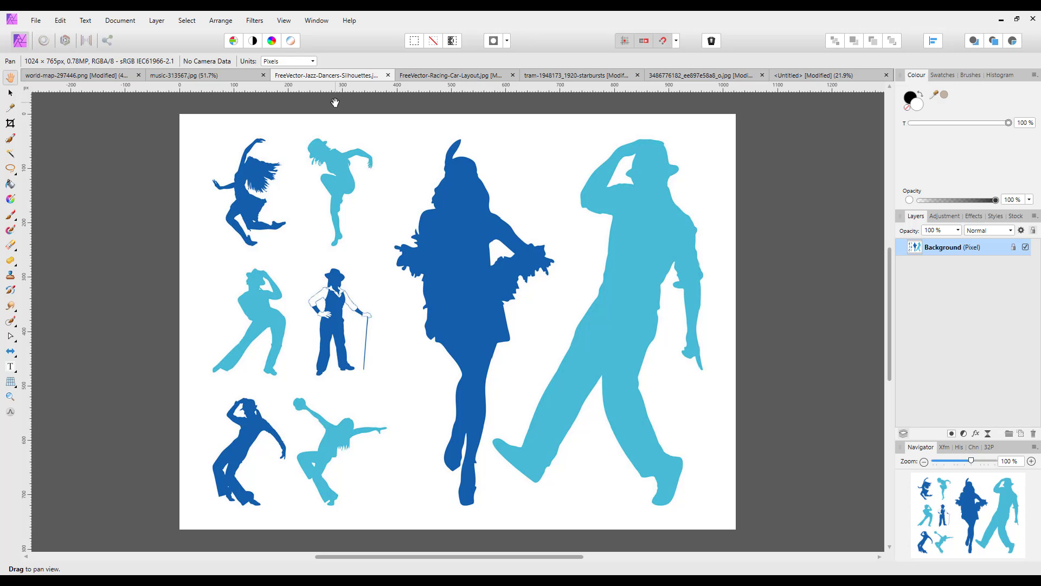
pyautogui.click(432, 77)
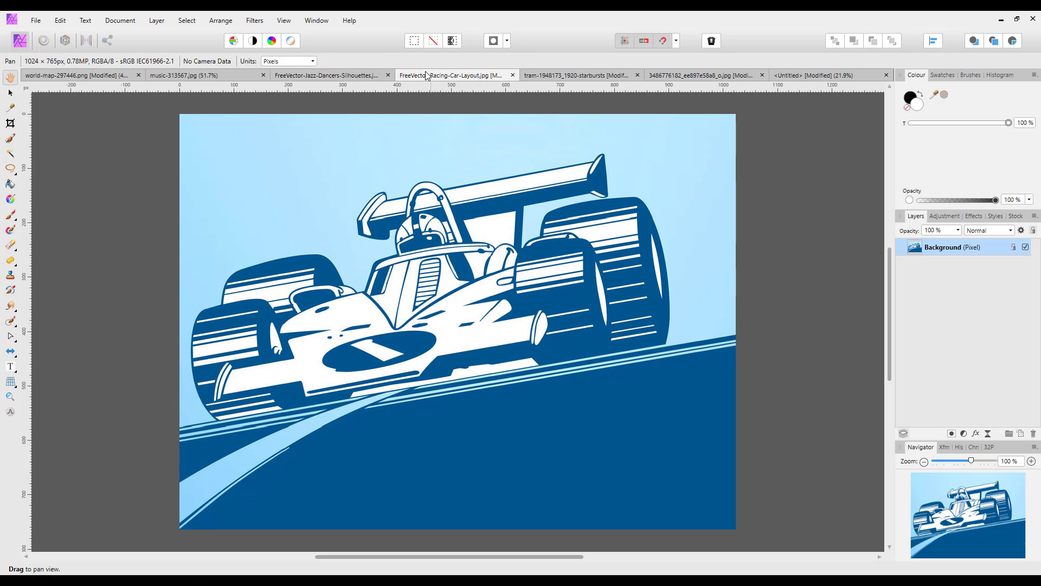
pyautogui.click(371, 79)
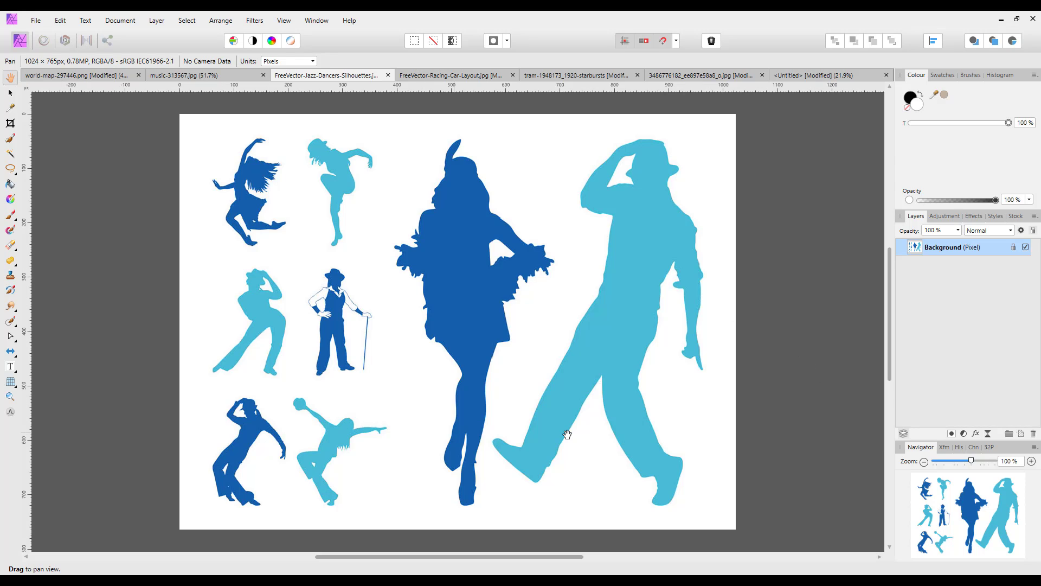
pyautogui.click(420, 79)
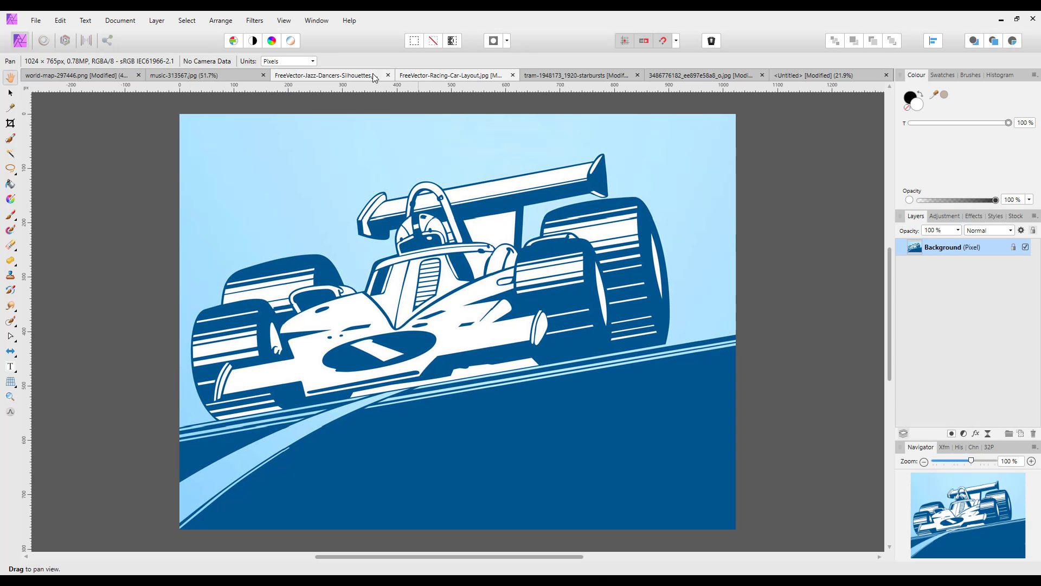
# Apply the default "80s Gel S..." style to the Background layer of the jazz dancers document.
pyautogui.click(353, 74)
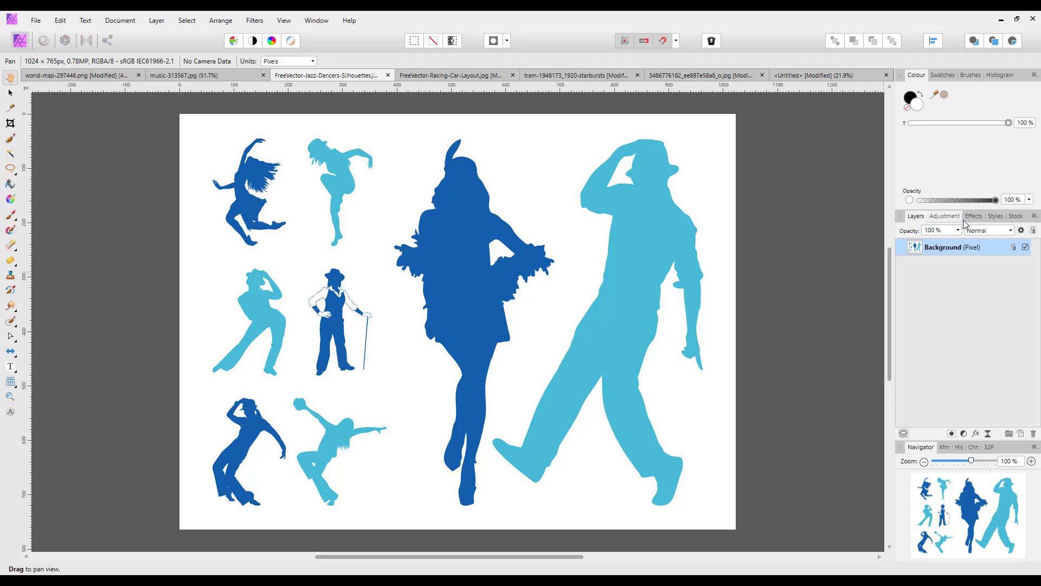
pyautogui.click(997, 217)
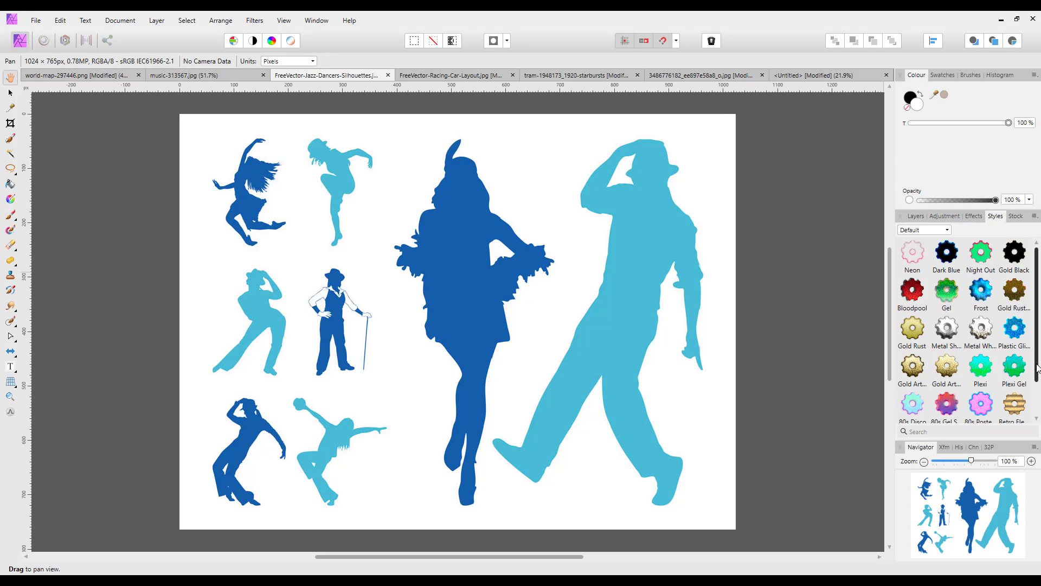
pyautogui.moveTo(1038, 367); pyautogui.dragTo(1039, 383)
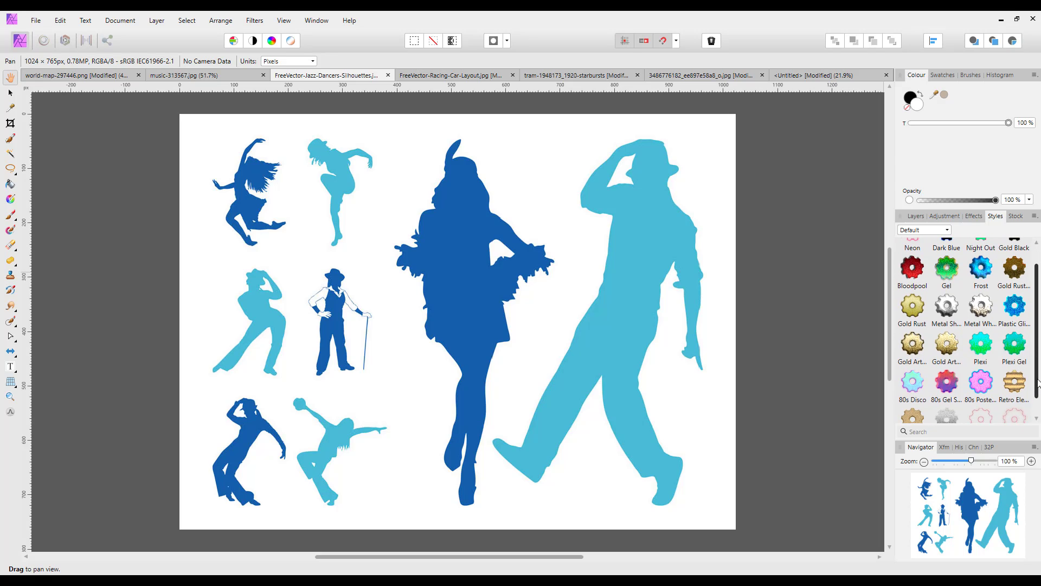
pyautogui.click(947, 386)
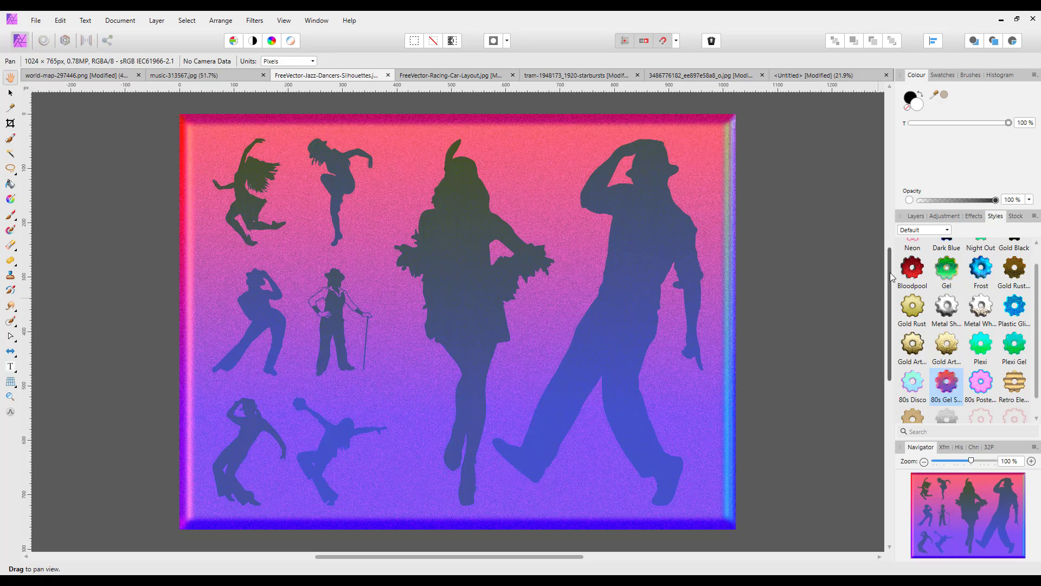
# Copy the styled Background layer of the jazz dancers document.
pyautogui.click(916, 216)
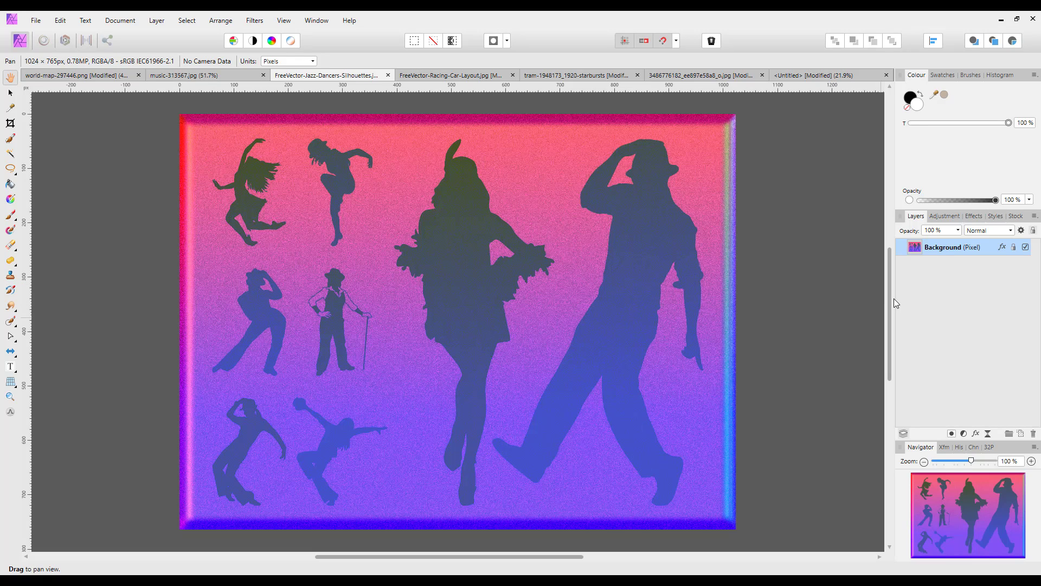
pyautogui.rightClick(965, 248)
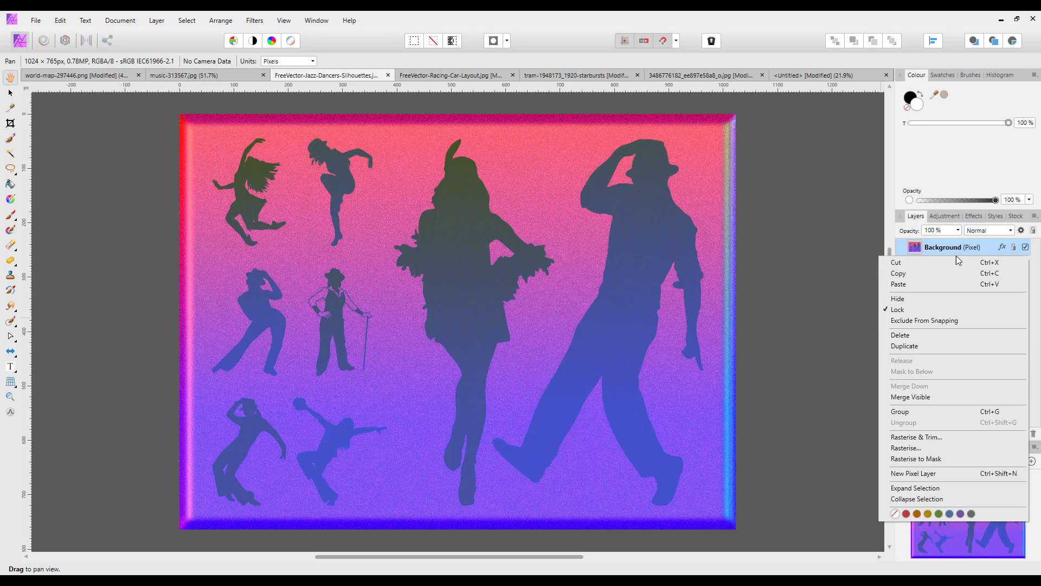
pyautogui.click(905, 275)
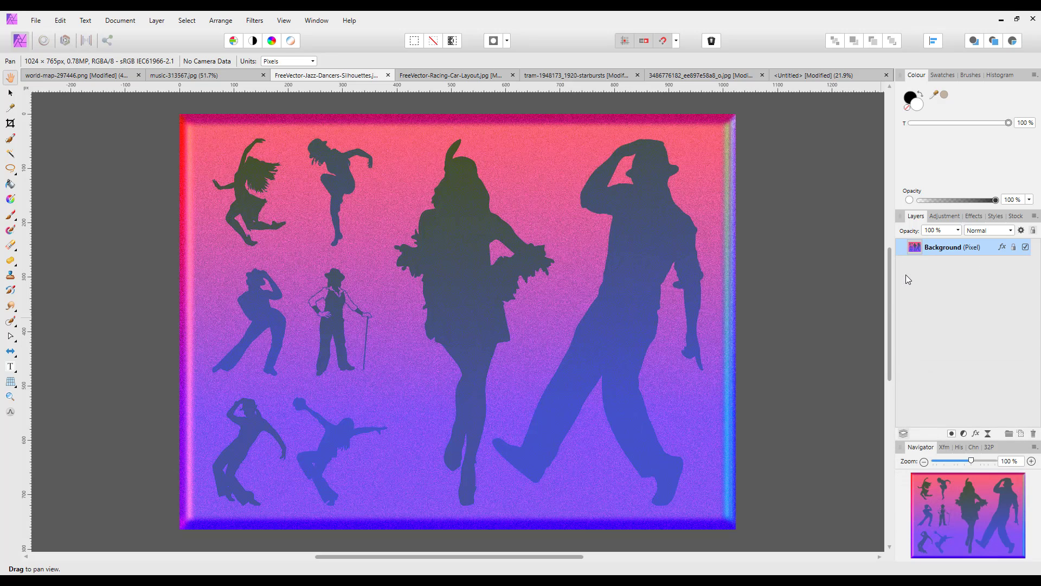
# Paste only the copied layer's style onto the Background layer of FreeVector-Racing-Car-Layout.jpg.
pyautogui.click(454, 79)
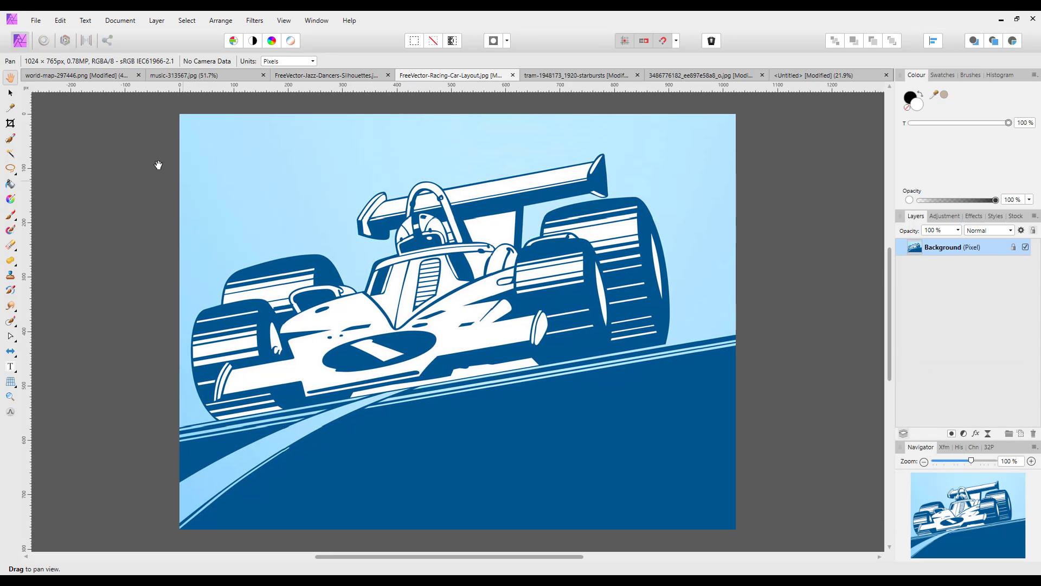
pyautogui.click(60, 20)
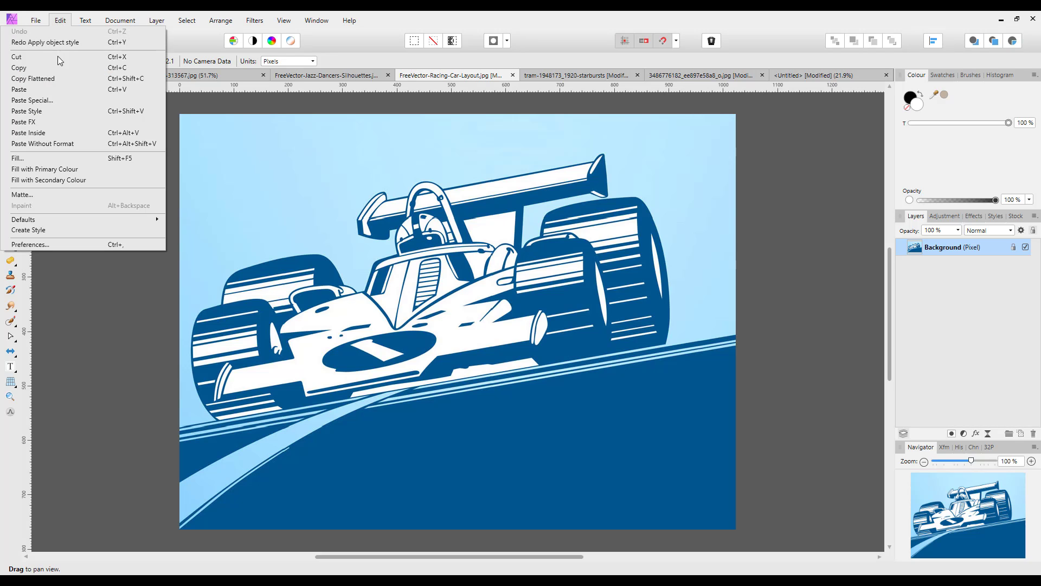
pyautogui.click(33, 112)
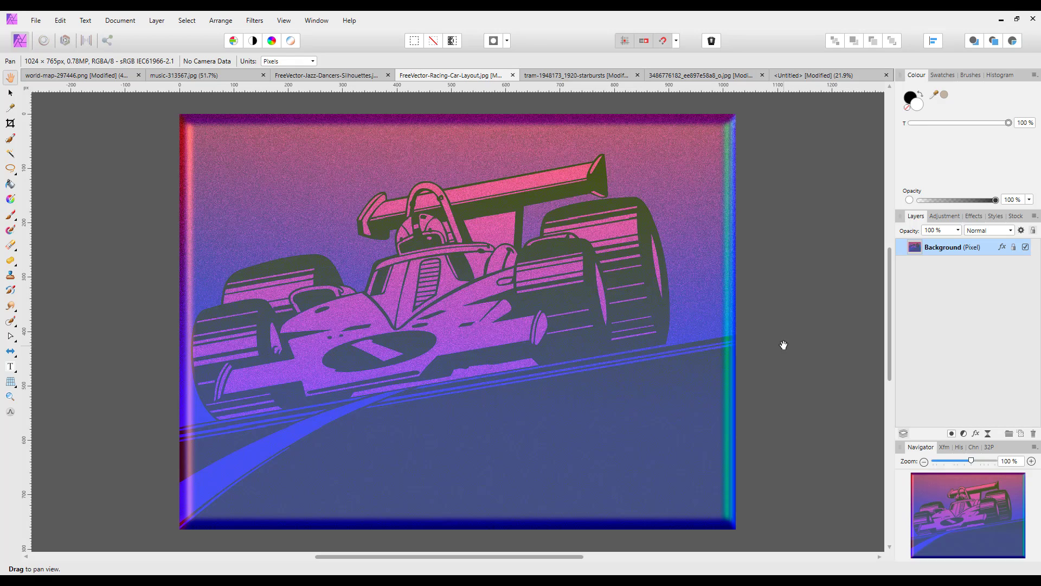
pyautogui.click(61, 22)
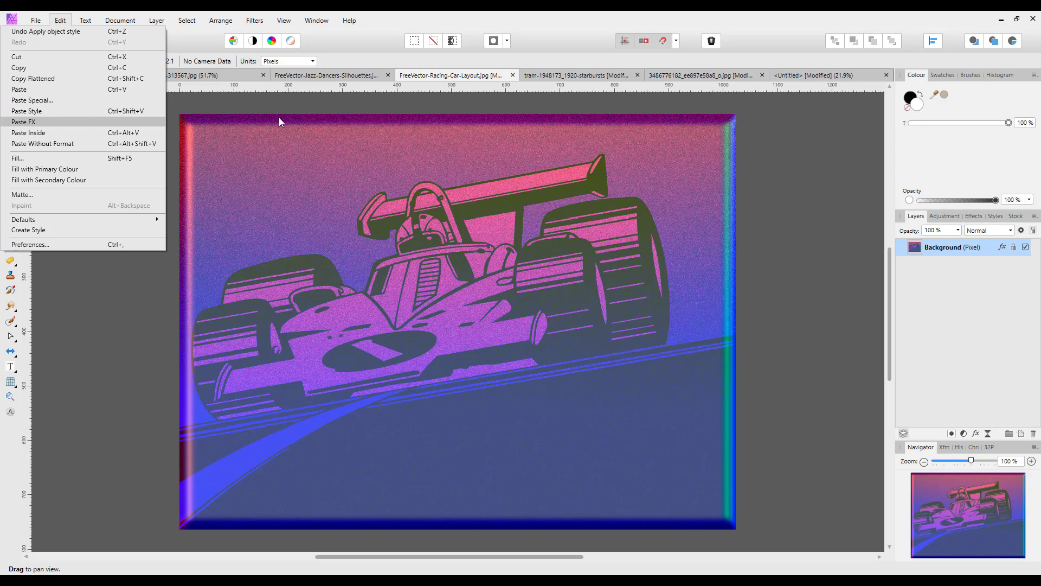
pyautogui.click(826, 189)
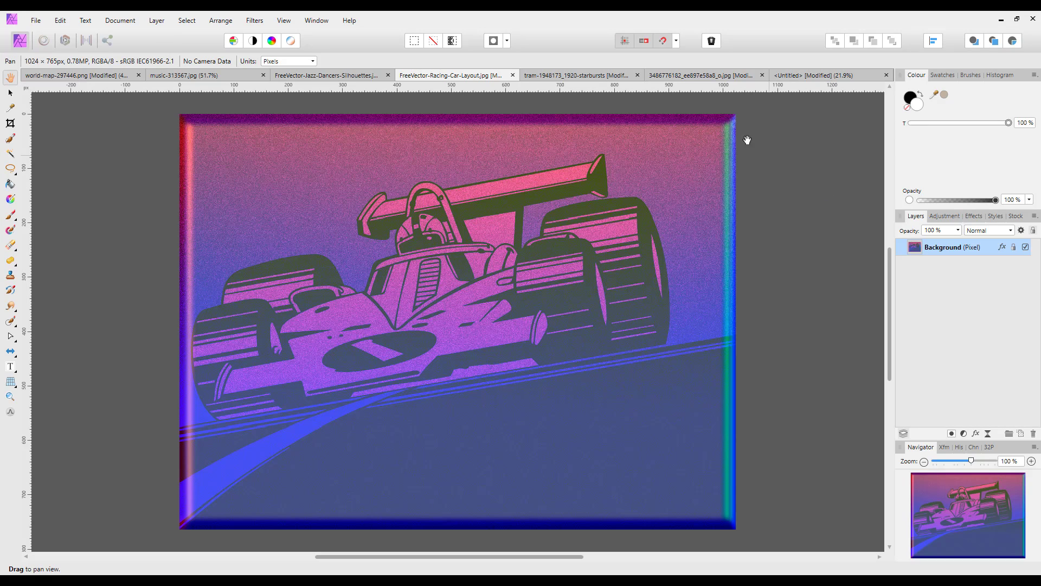
# View the tram-1948173_1920-starbursts document and the paper texture document to compare their layers.
pyautogui.click(564, 77)
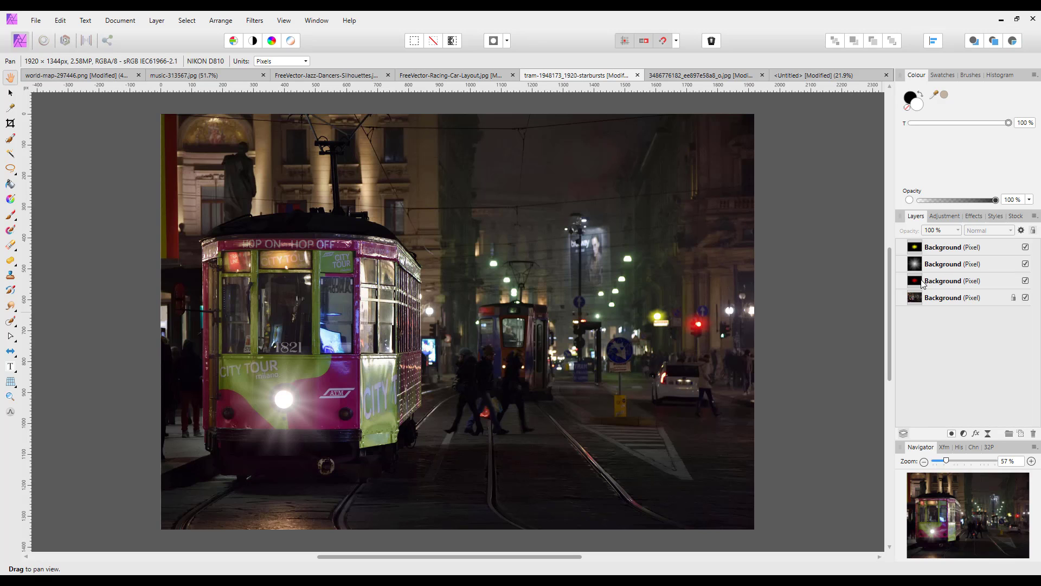
pyautogui.click(686, 75)
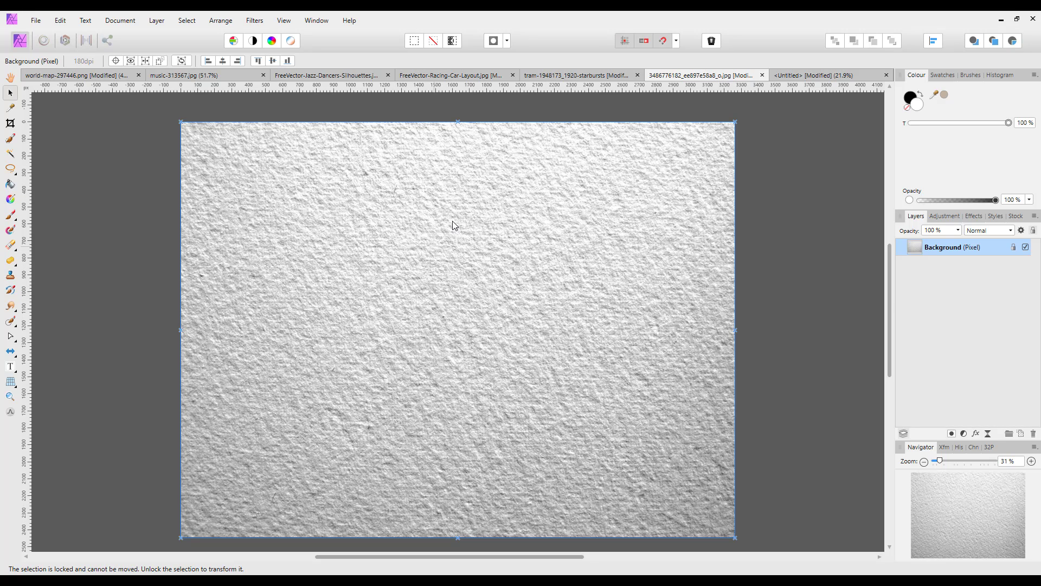
# Copy all four Background pixel layers of the tram-1948173_1920-starbursts document.
pyautogui.click(564, 78)
pyautogui.press('h')
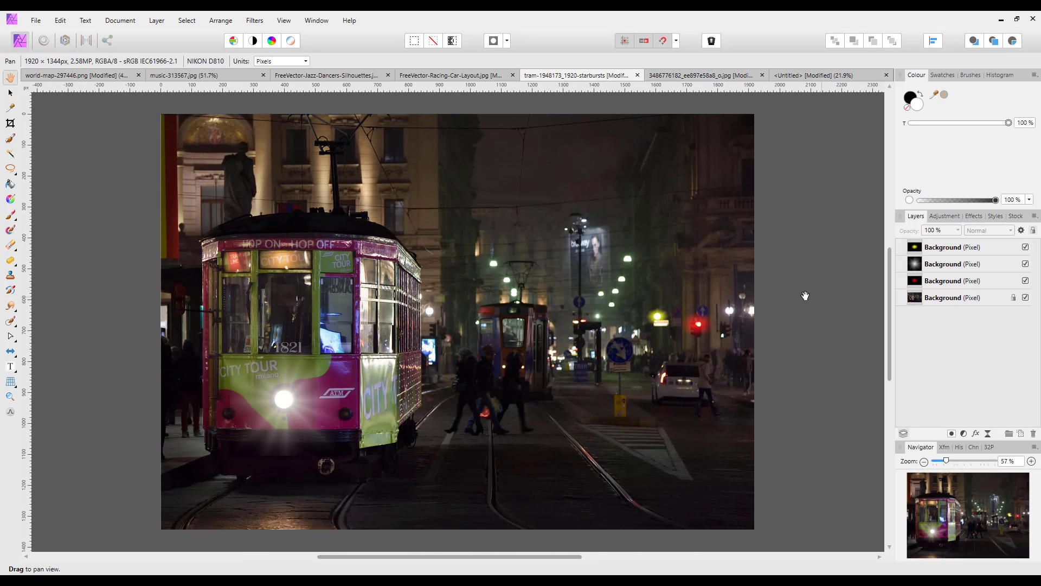
pyautogui.click(940, 300)
pyautogui.keyDown('shift'); pyautogui.click(942, 281); pyautogui.keyUp('shift')
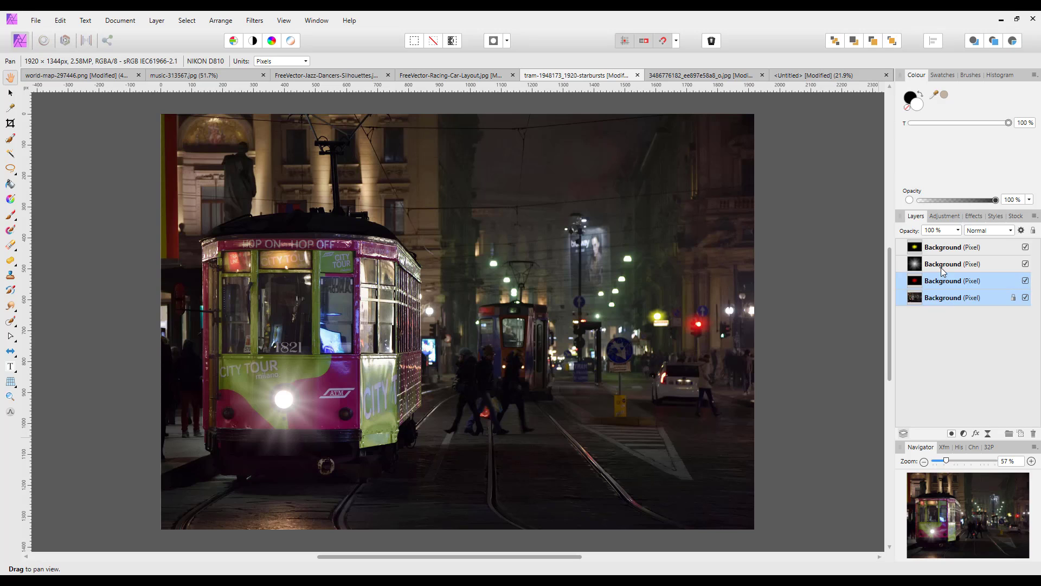
pyautogui.keyDown('shift'); pyautogui.click(944, 251); pyautogui.keyUp('shift')
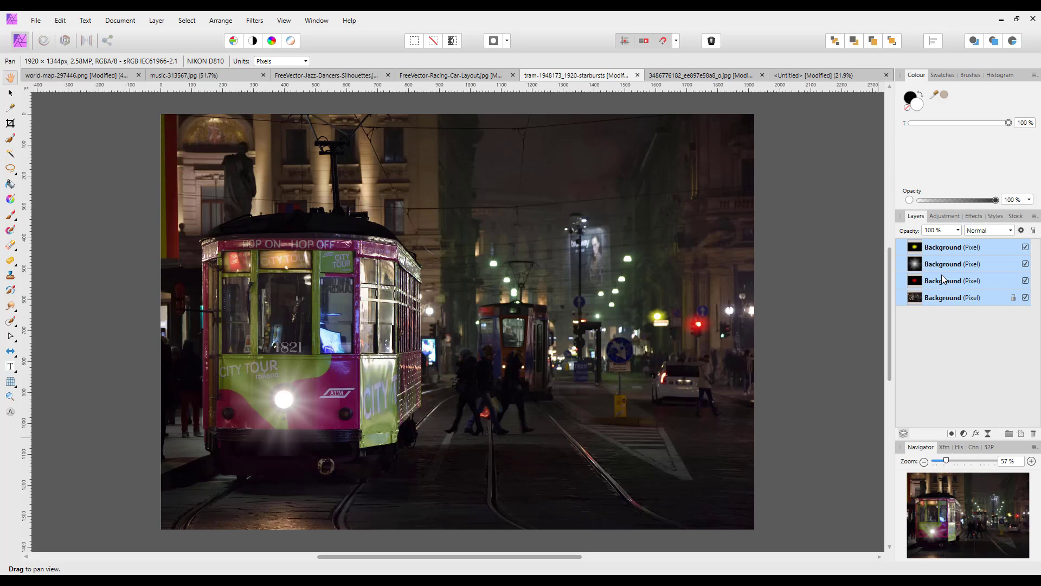
pyautogui.rightClick(943, 273)
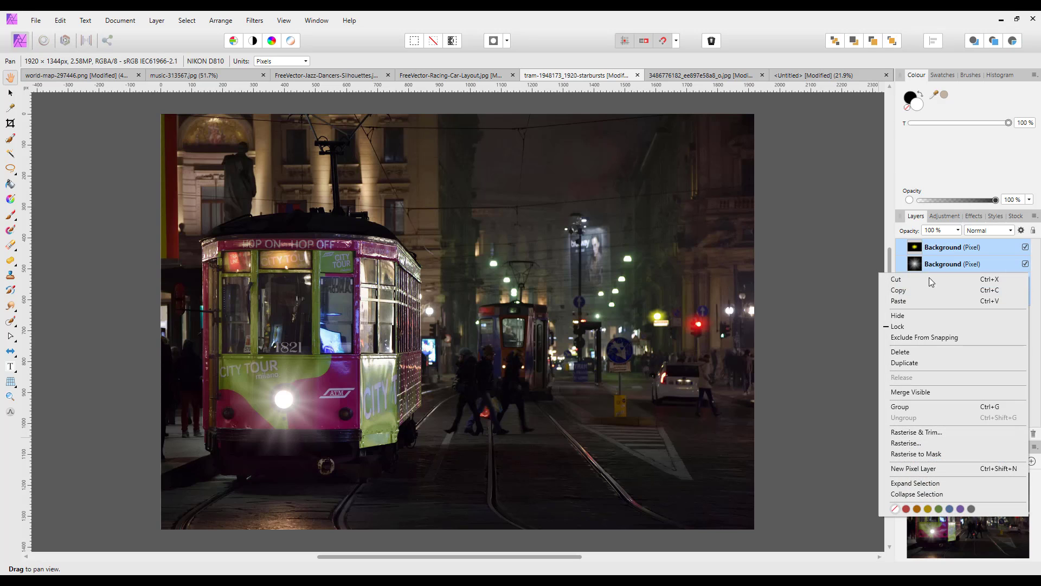
pyautogui.click(899, 293)
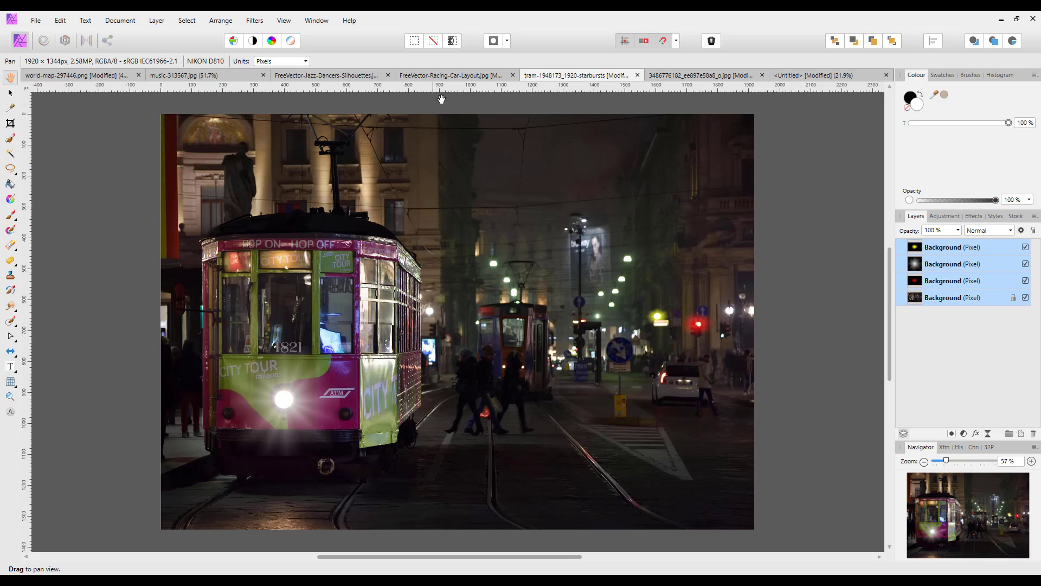
# Paste the four copied Background layers of the tram document into the paper texture document.
pyautogui.click(684, 77)
pyautogui.press('v')
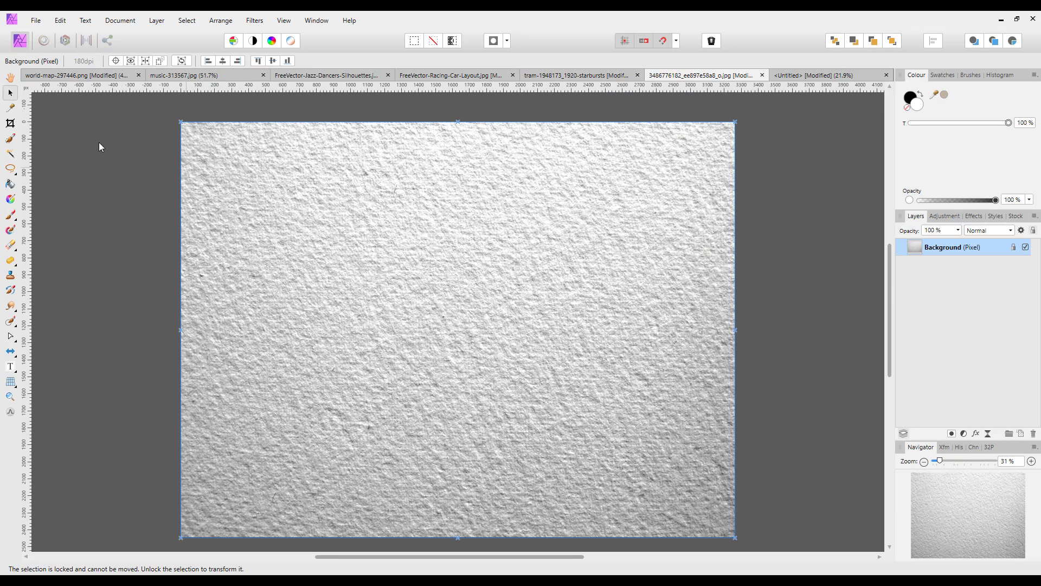
pyautogui.click(60, 22)
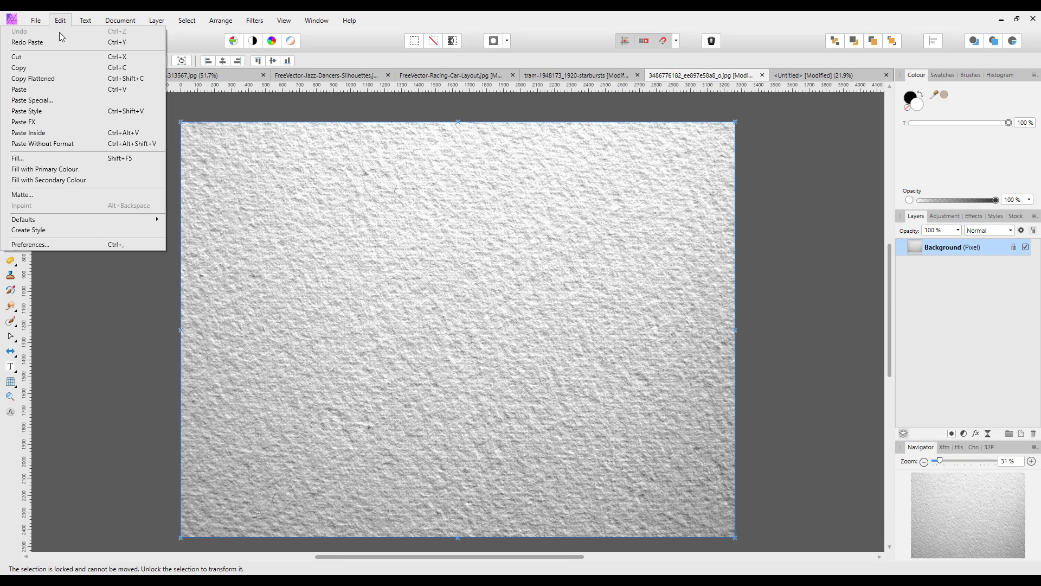
pyautogui.click(25, 90)
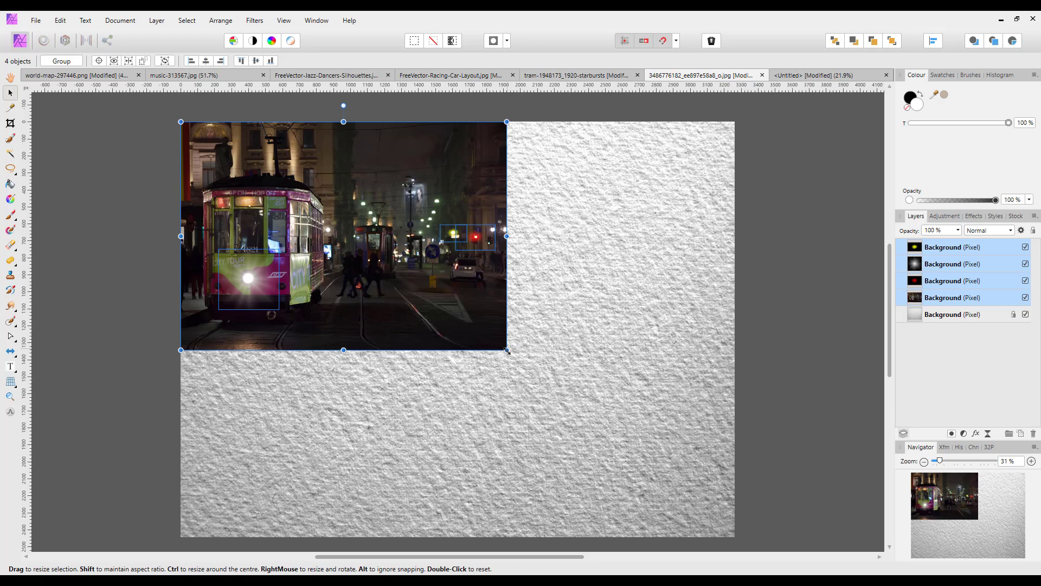
# Delete the four pasted tram layers from the paper texture document.
pyautogui.click(942, 300)
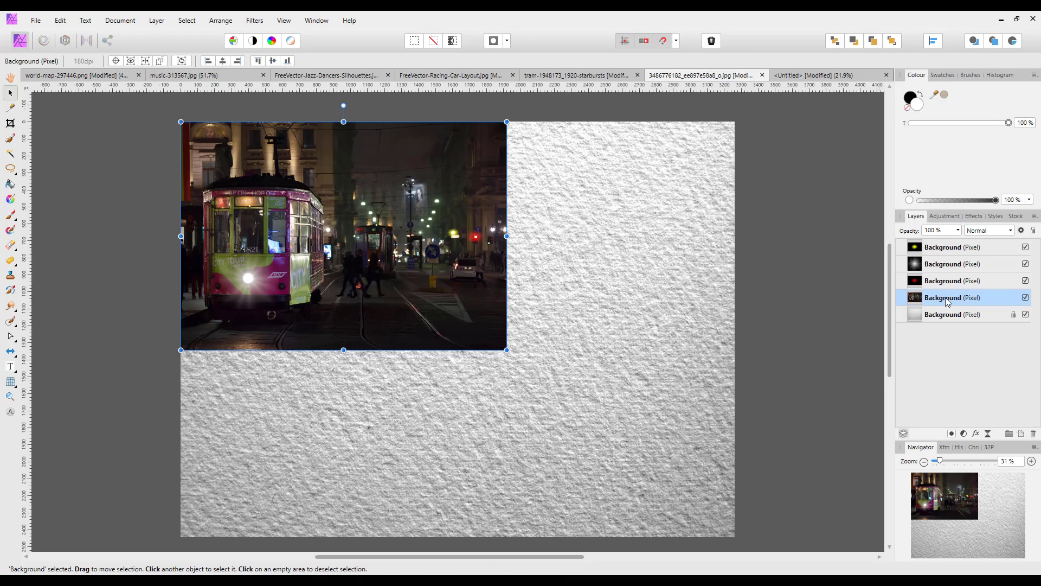
pyautogui.keyDown('shift'); pyautogui.click(953, 282); pyautogui.keyUp('shift')
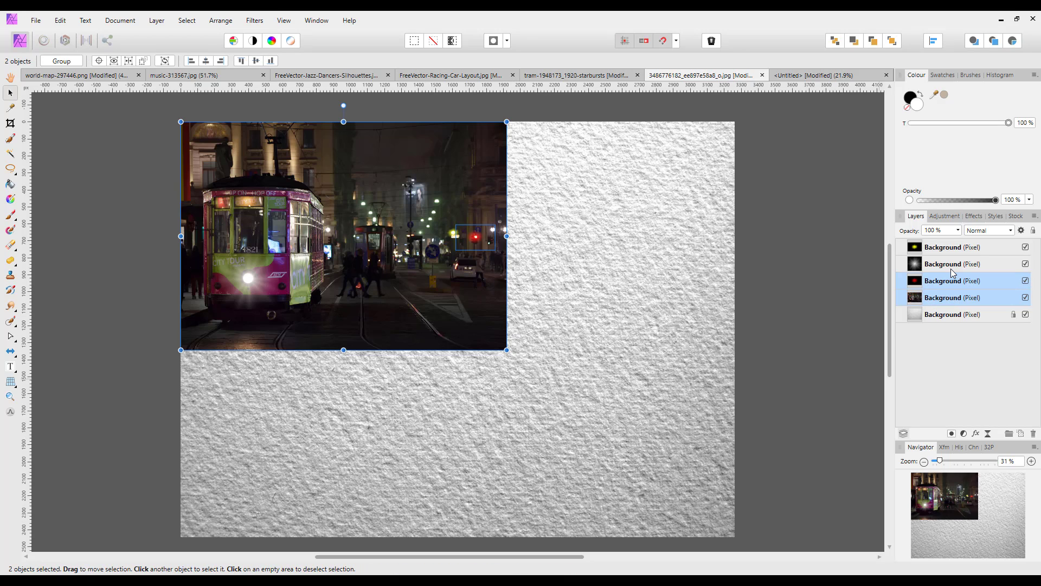
pyautogui.keyDown('shift'); pyautogui.click(953, 266); pyautogui.keyUp('shift')
pyautogui.keyDown('shift'); pyautogui.click(953, 256); pyautogui.keyUp('shift')
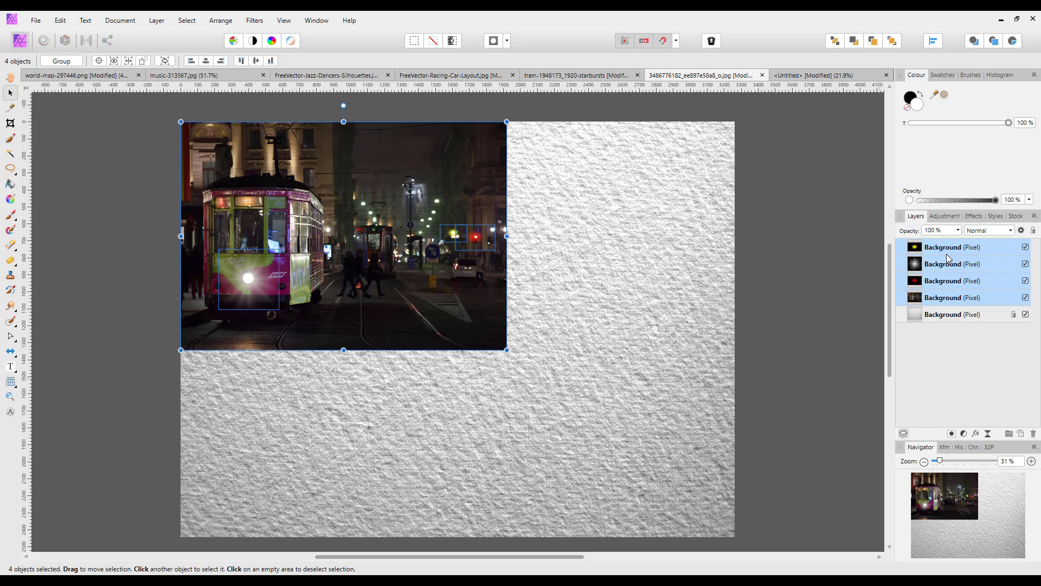
pyautogui.press('Delete')
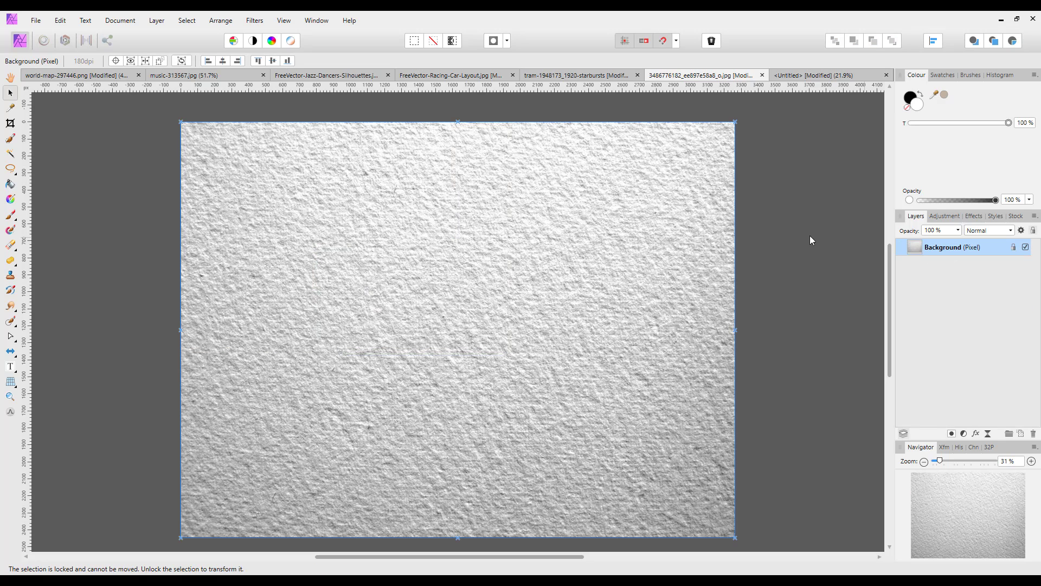
# Copy the four selected Background layers of tram-1948173_1920-starbursts again and return to the paper texture document.
pyautogui.click(596, 76)
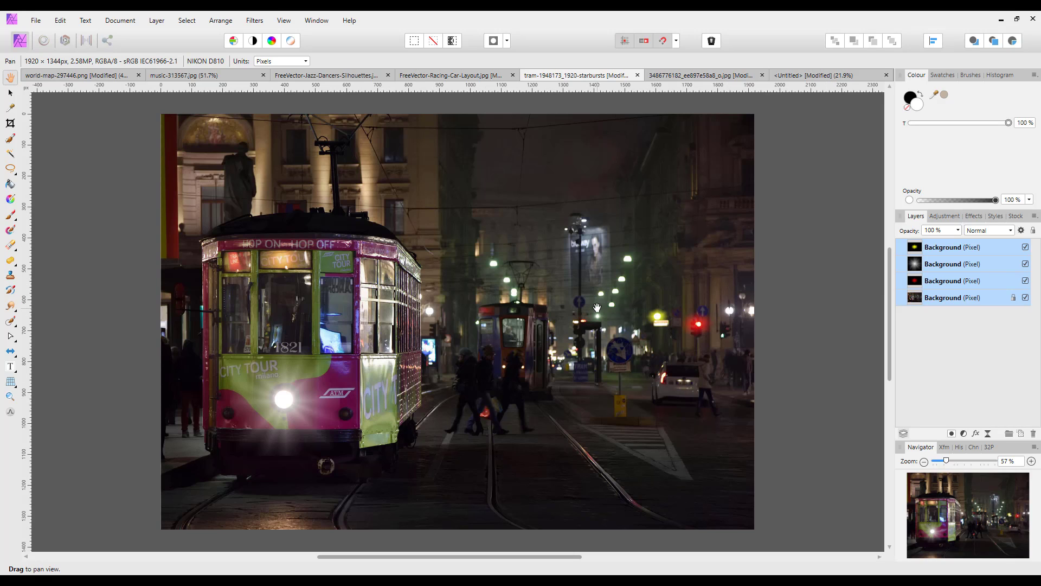
pyautogui.rightClick(955, 271)
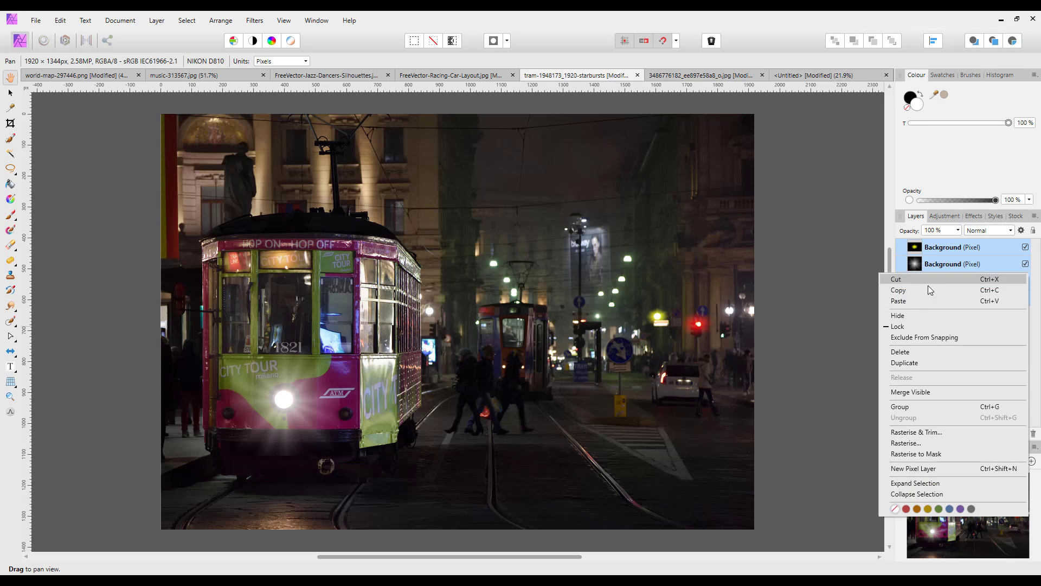
pyautogui.click(905, 293)
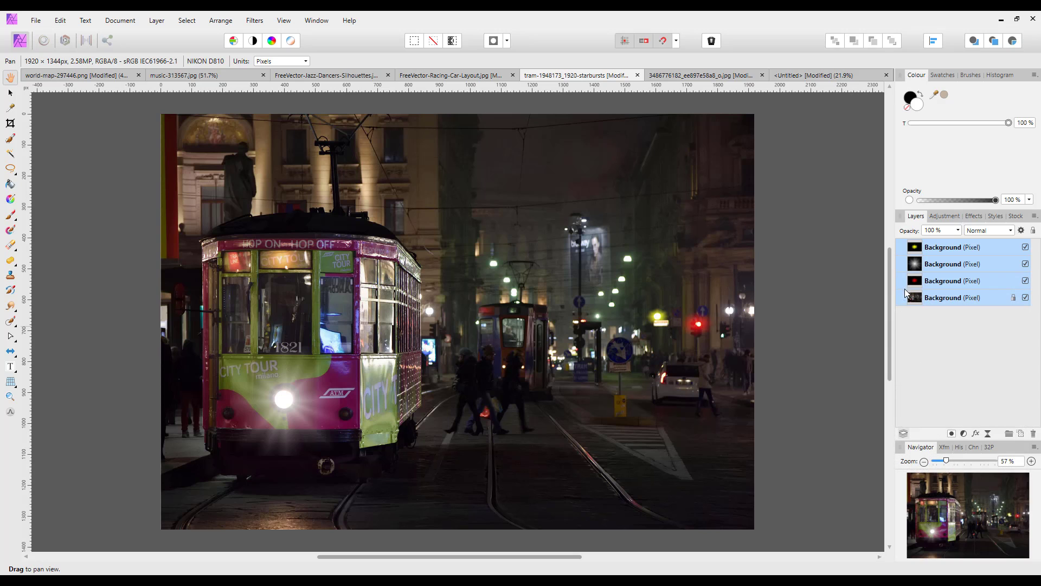
pyautogui.click(675, 76)
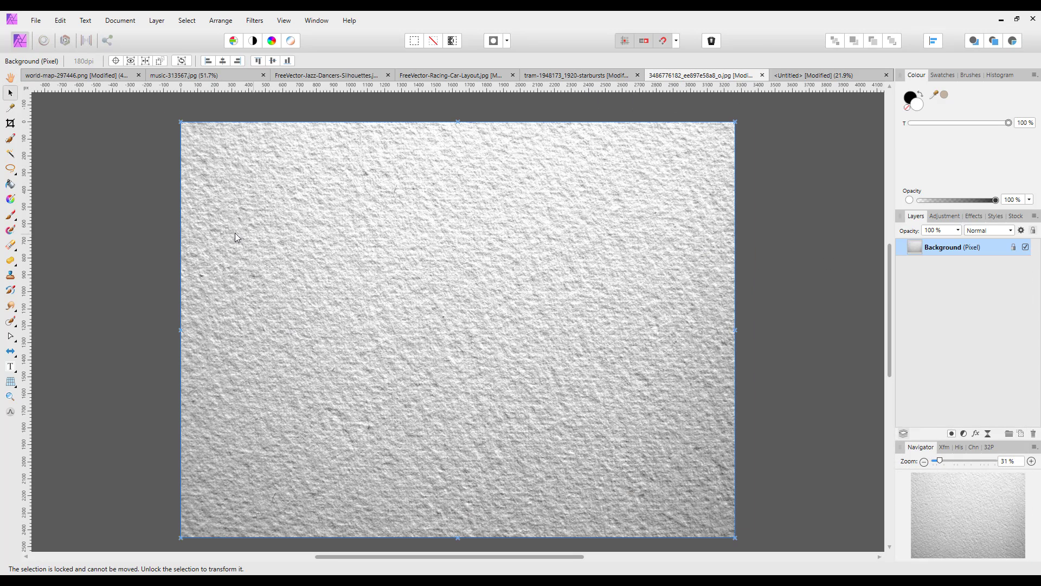
pyautogui.click(60, 21)
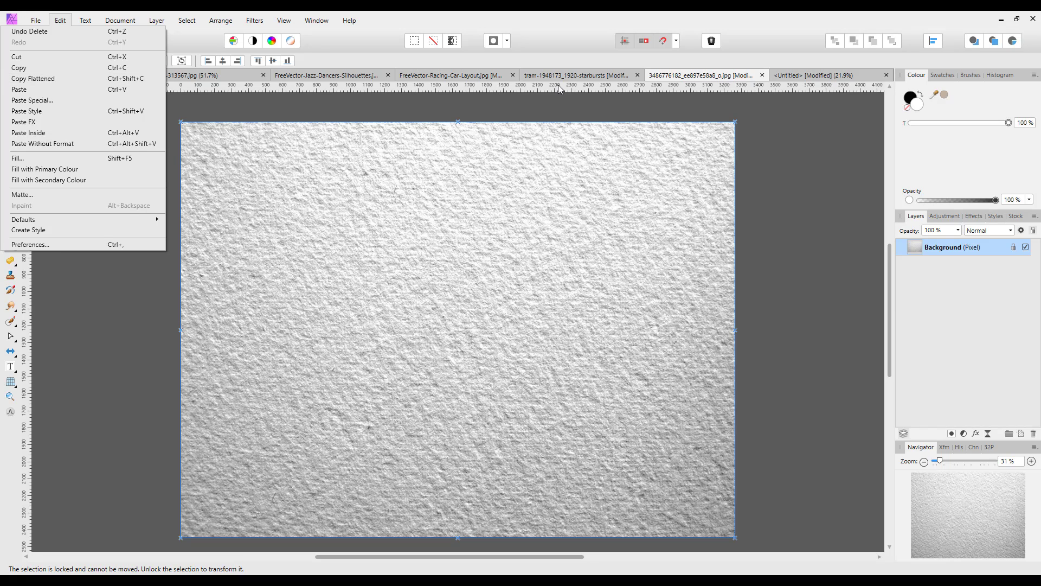
# Copy the four selected layers of the tram-1948173_1920-starbursts document as one flattened image.
pyautogui.click(577, 77)
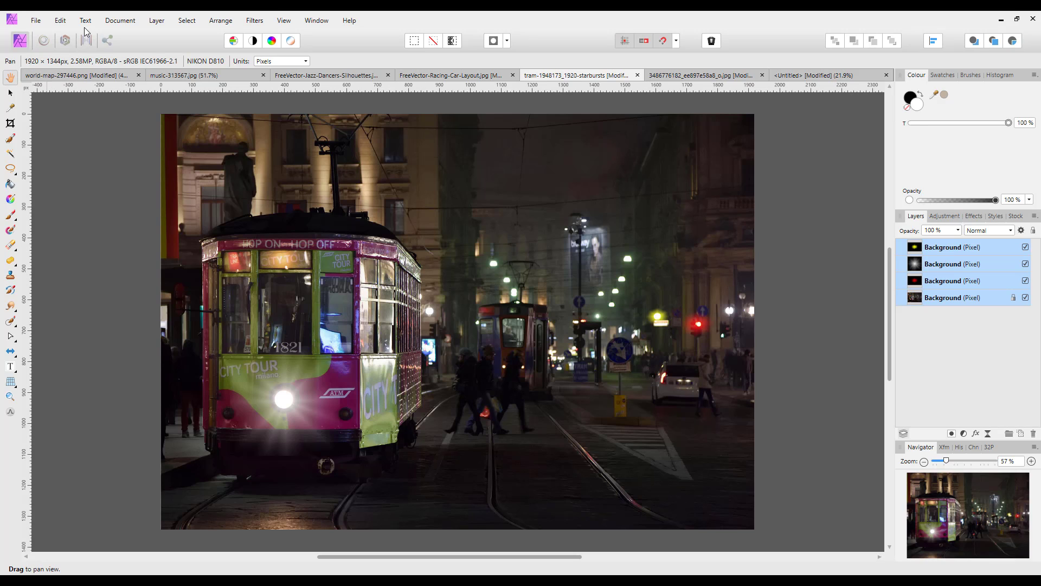
pyautogui.click(60, 20)
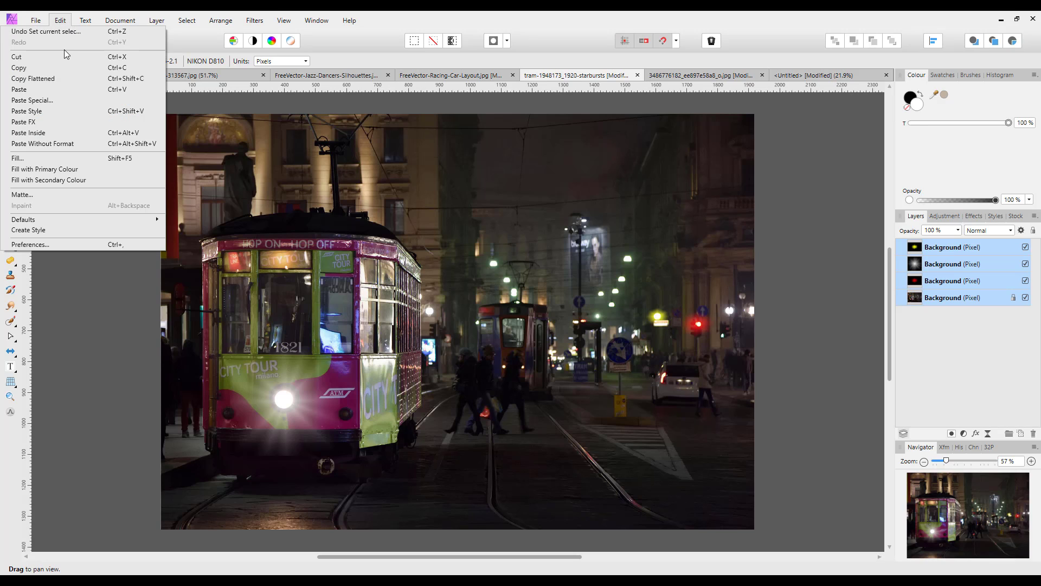
pyautogui.click(42, 79)
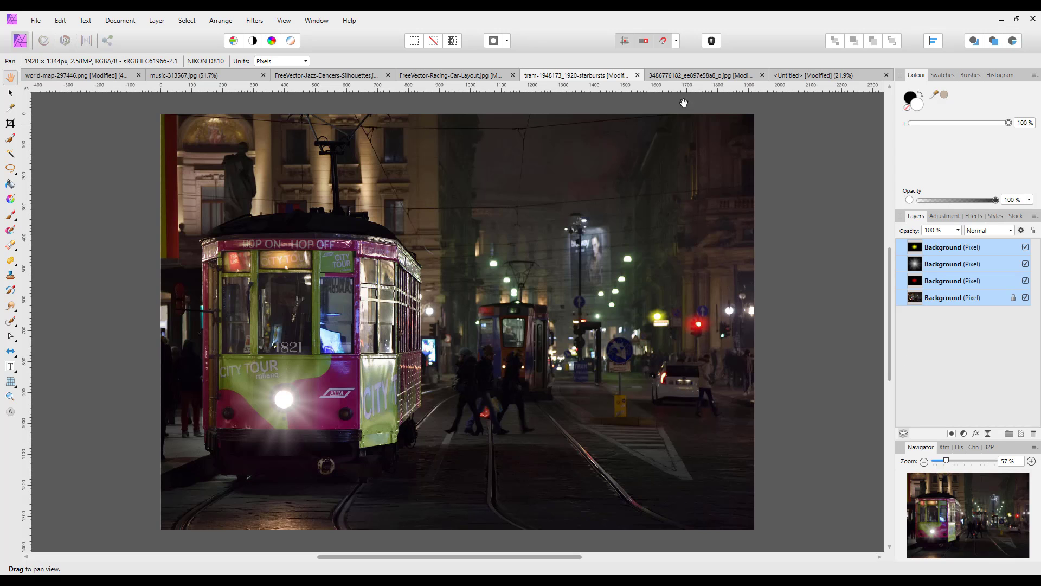
# Paste the flattened tram image into the paper texture document and enlarge it proportionally to cover the whole canvas.
pyautogui.click(686, 81)
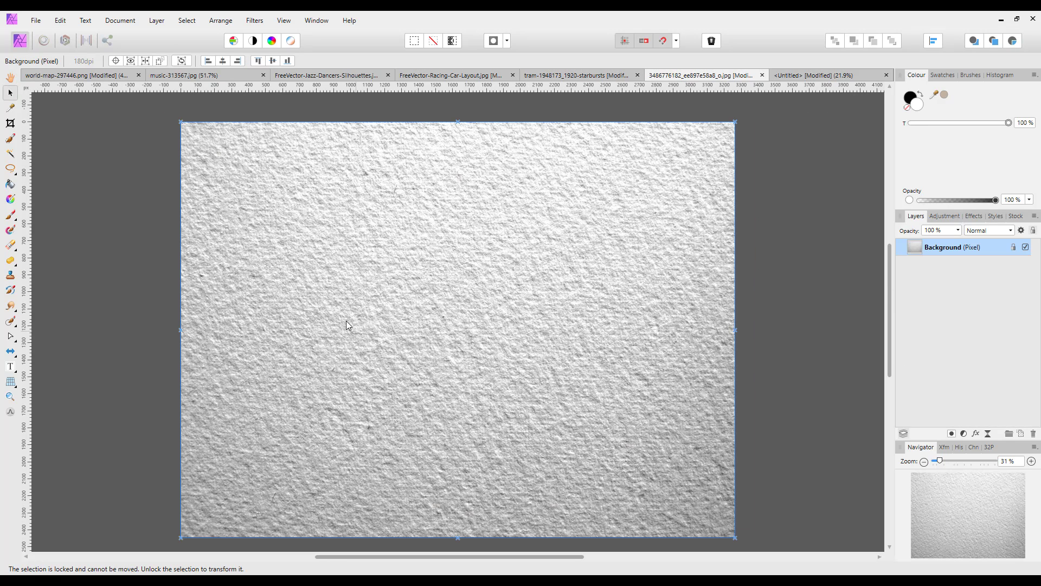
pyautogui.click(60, 20)
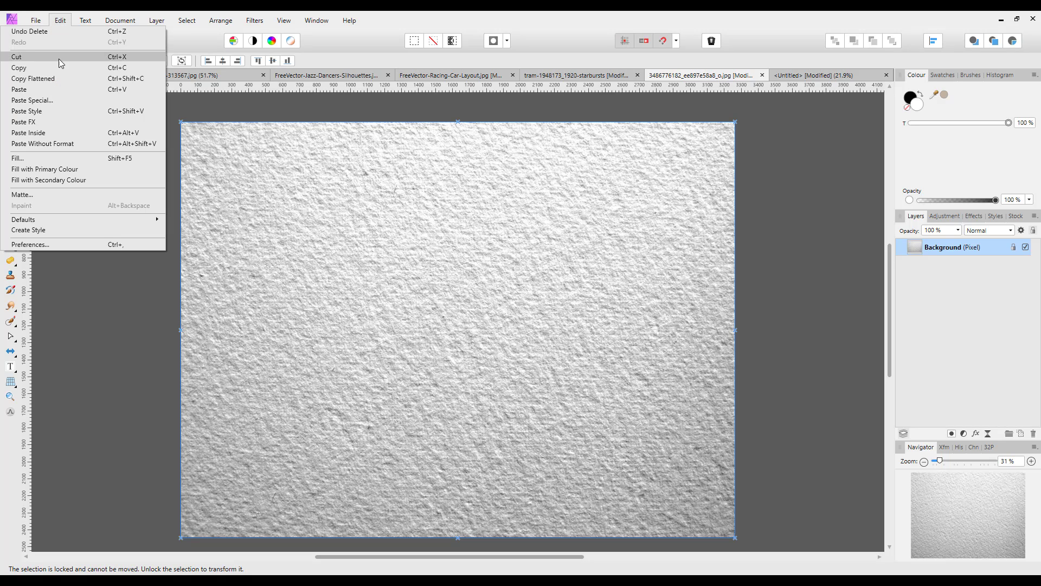
pyautogui.click(39, 90)
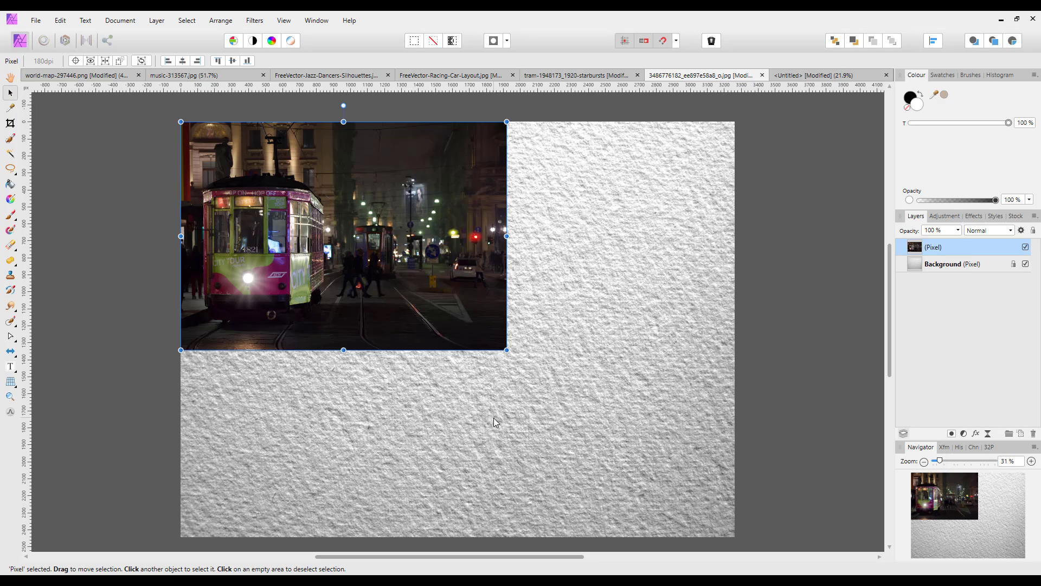
pyautogui.moveTo(506, 350); pyautogui.dragTo(782, 549)
pyautogui.scroll(-3, 775, 520)
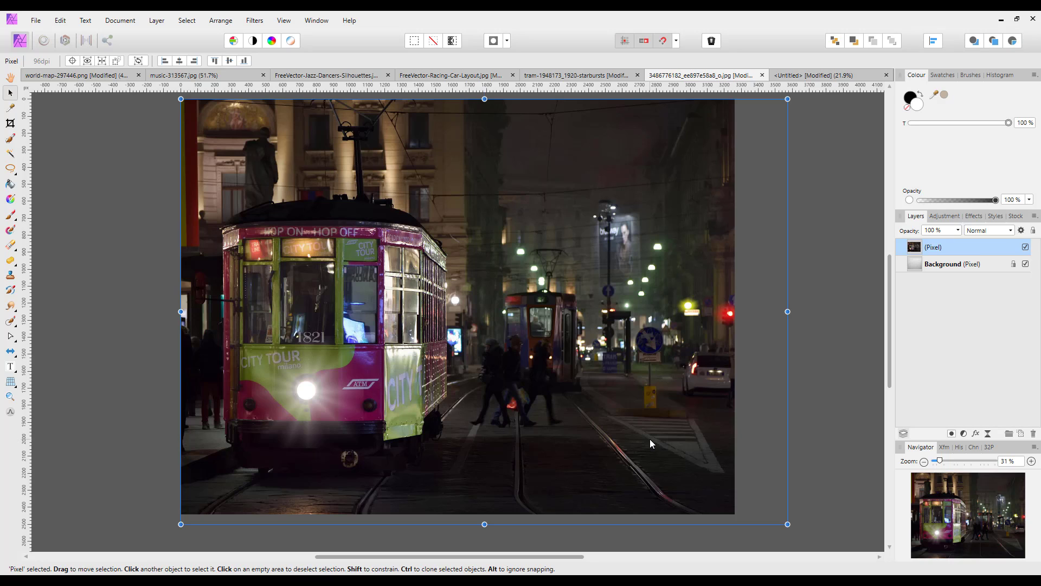
# Set the pasted tram layer's blend mode to Multiply and deselect the layer.
pyautogui.click(1011, 231)
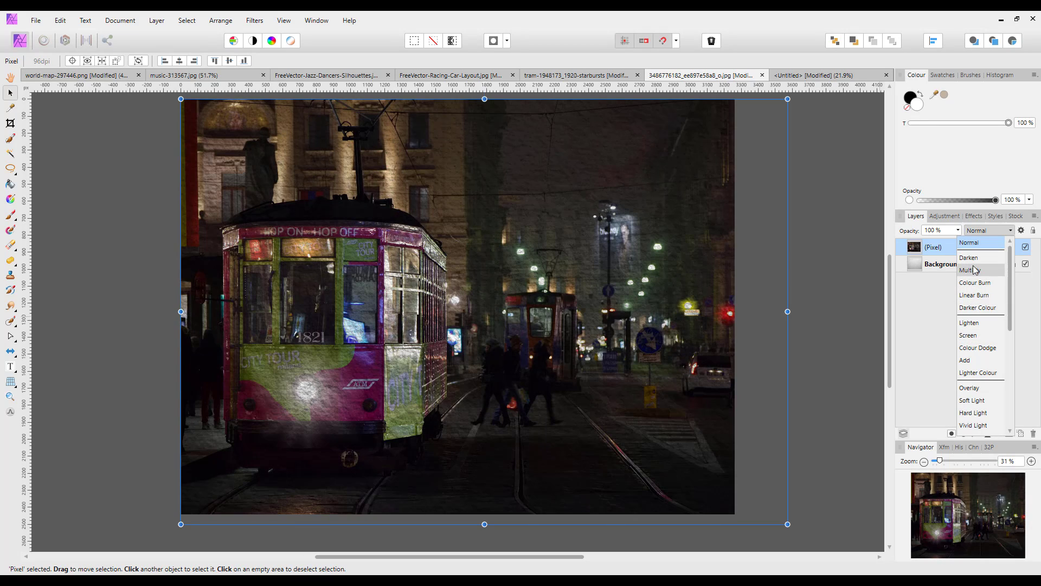
pyautogui.click(975, 270)
pyautogui.click(838, 315)
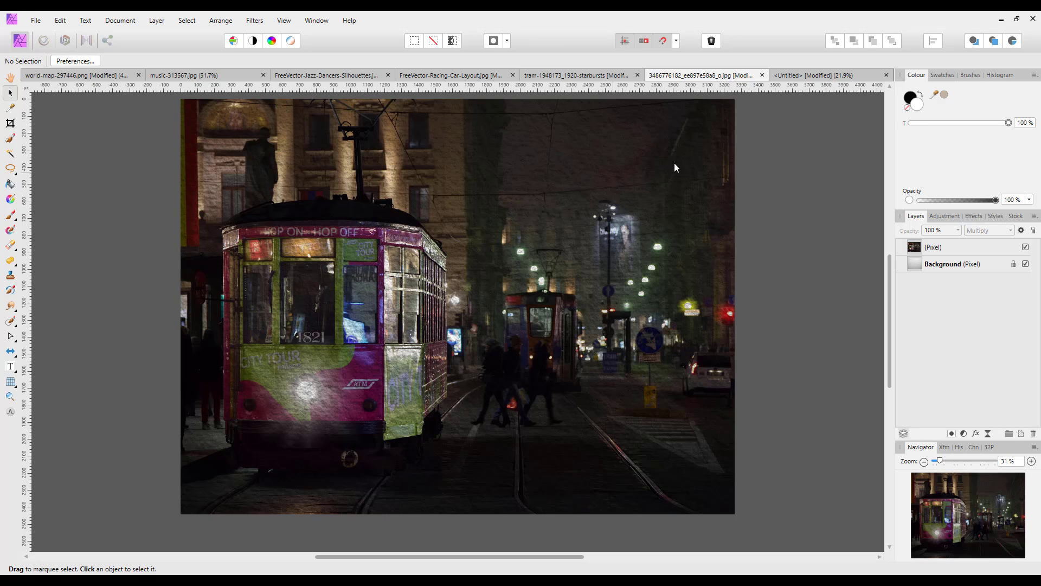
# Bring up the Untitled document with the text frame, and open test-text.docx from folder 1 of the test folder in Word.
pyautogui.click(819, 79)
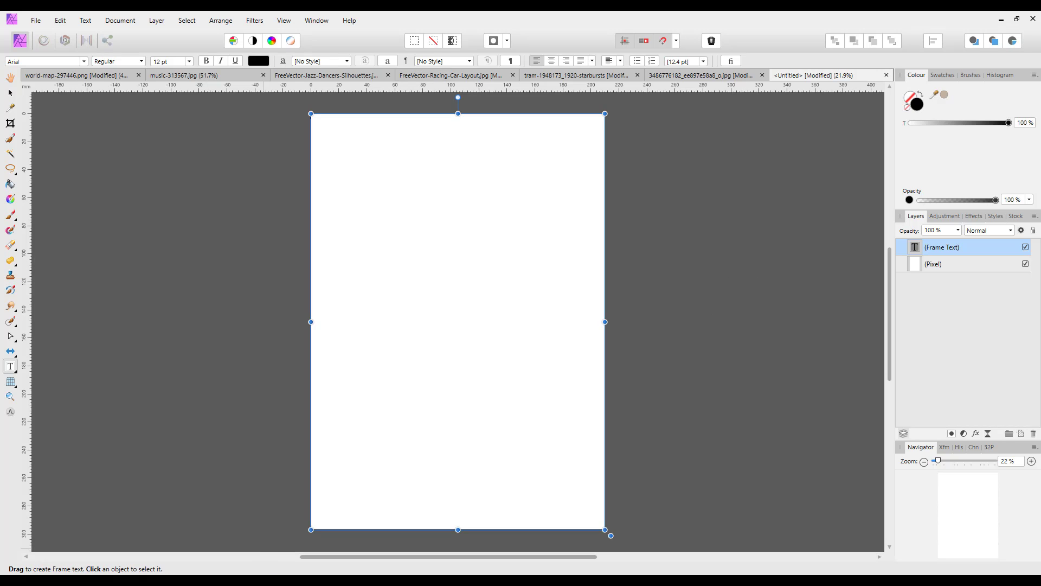
pyautogui.click(306, 532)
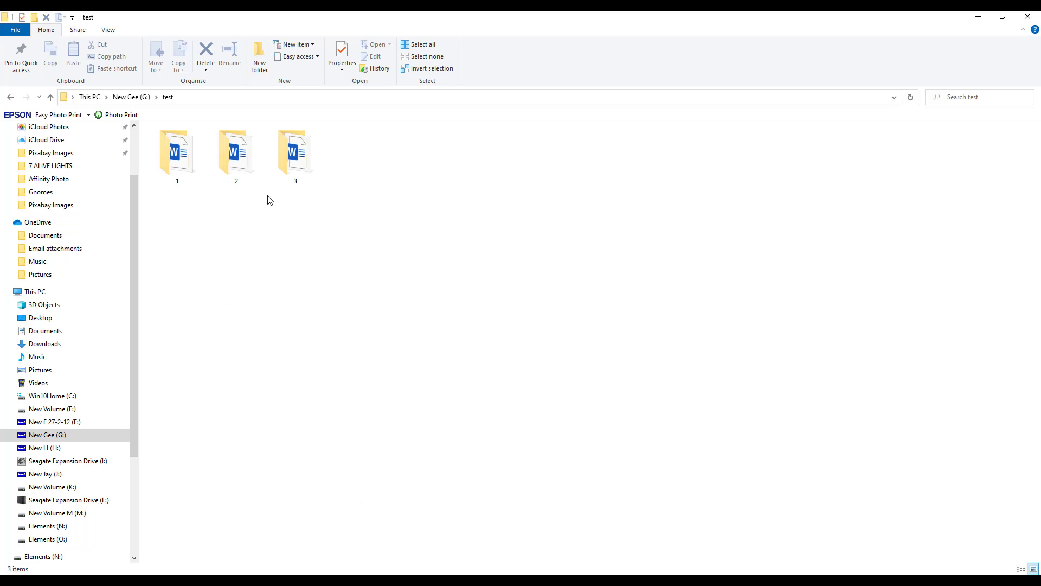
pyautogui.doubleClick(172, 161)
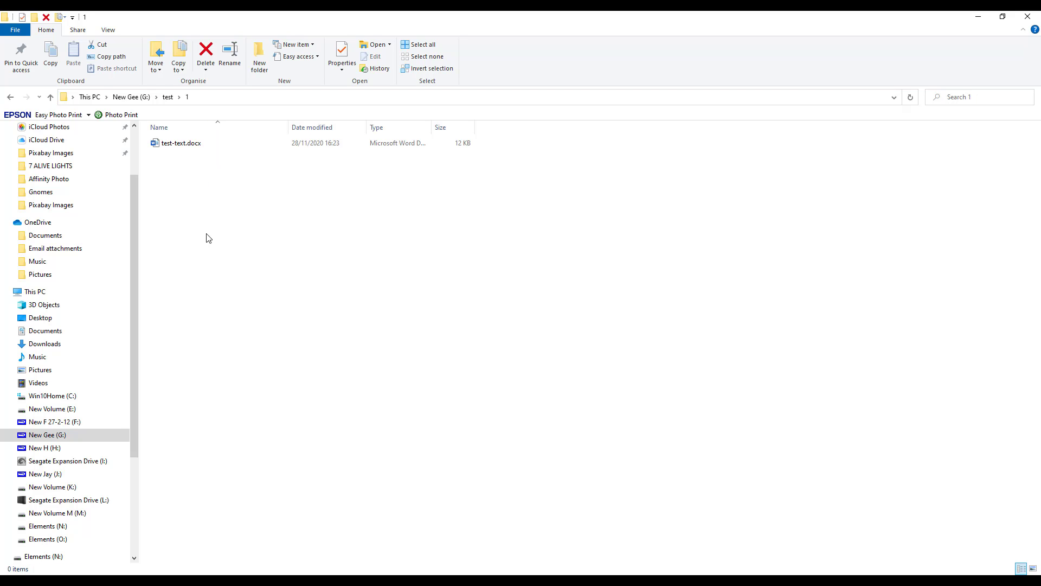
pyautogui.doubleClick(157, 144)
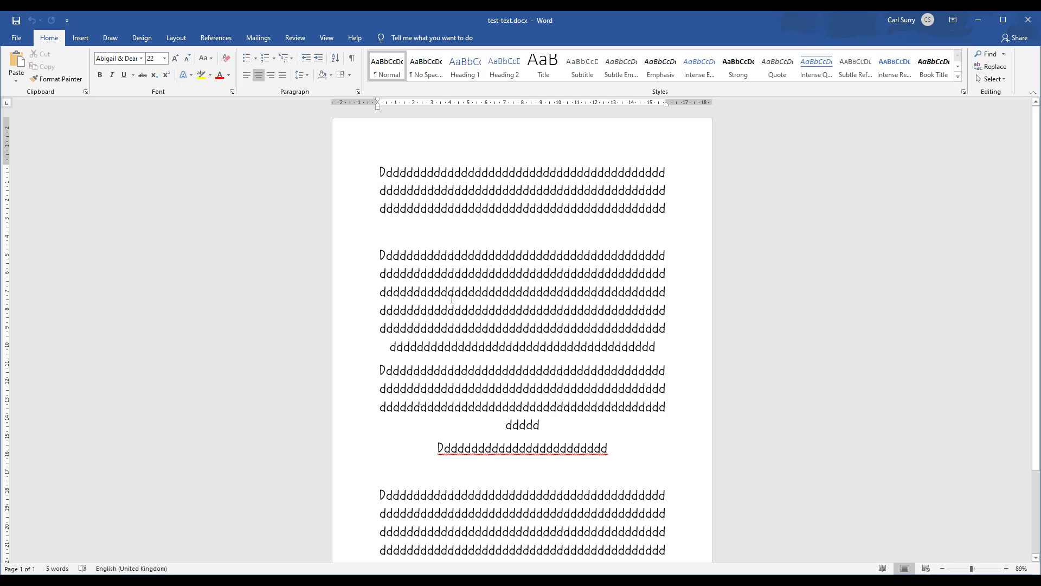
# Select all the text in test-text.docx and copy it.
pyautogui.scroll(-1, 452, 300)
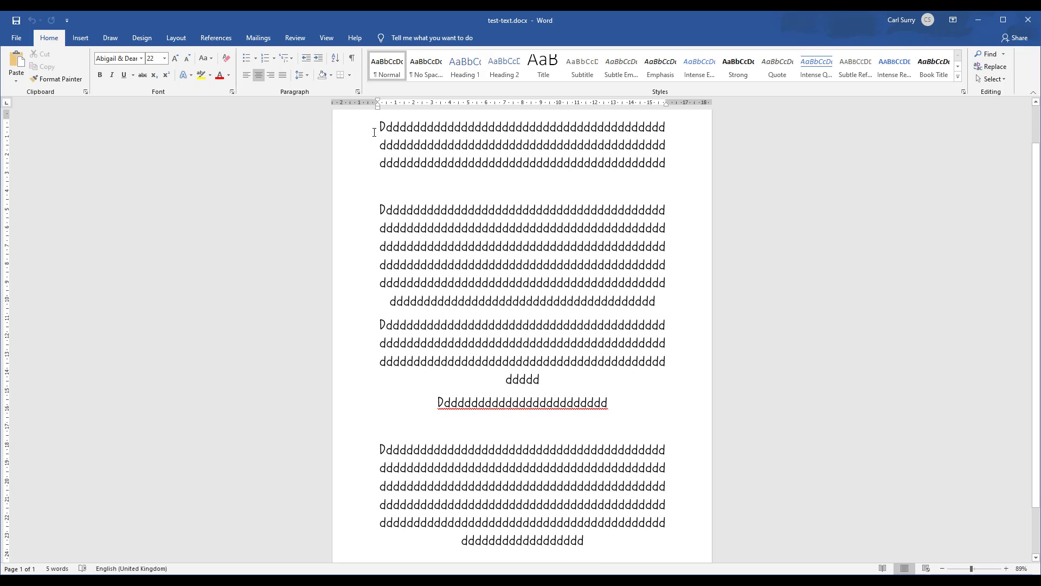
pyautogui.moveTo(384, 137); pyautogui.dragTo(567, 535)
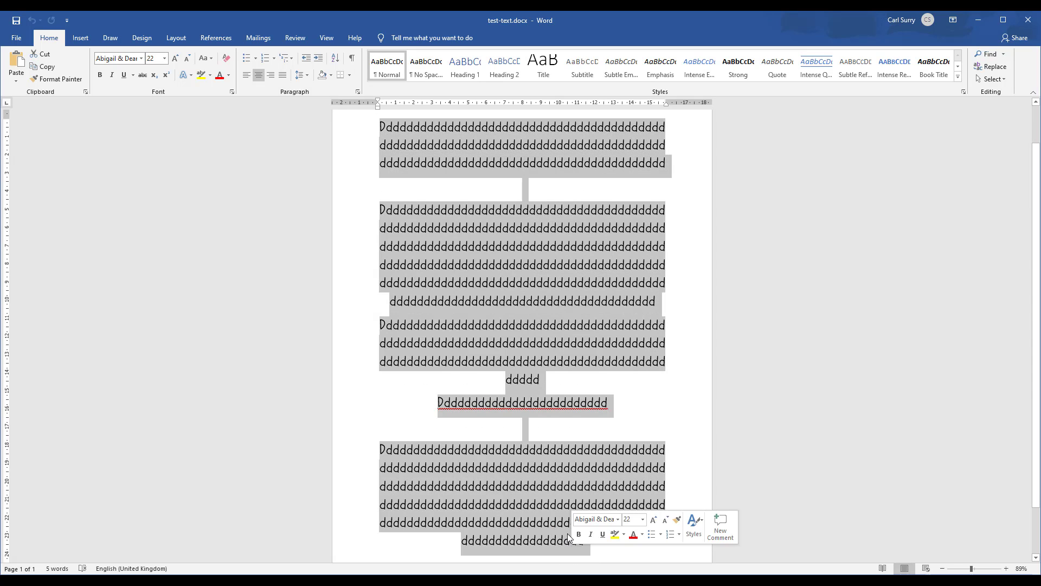
pyautogui.rightClick(535, 472)
pyautogui.click(561, 342)
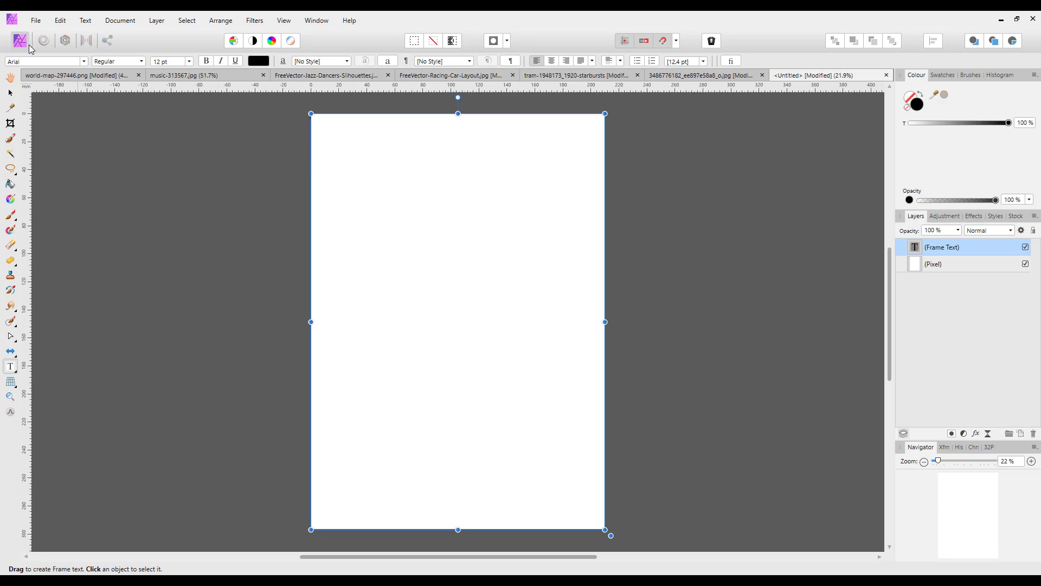
# Switch to Affinity Photo and paste the copied Word text with its formatting into the Untitled document's text frame.
pyautogui.click(62, 25)
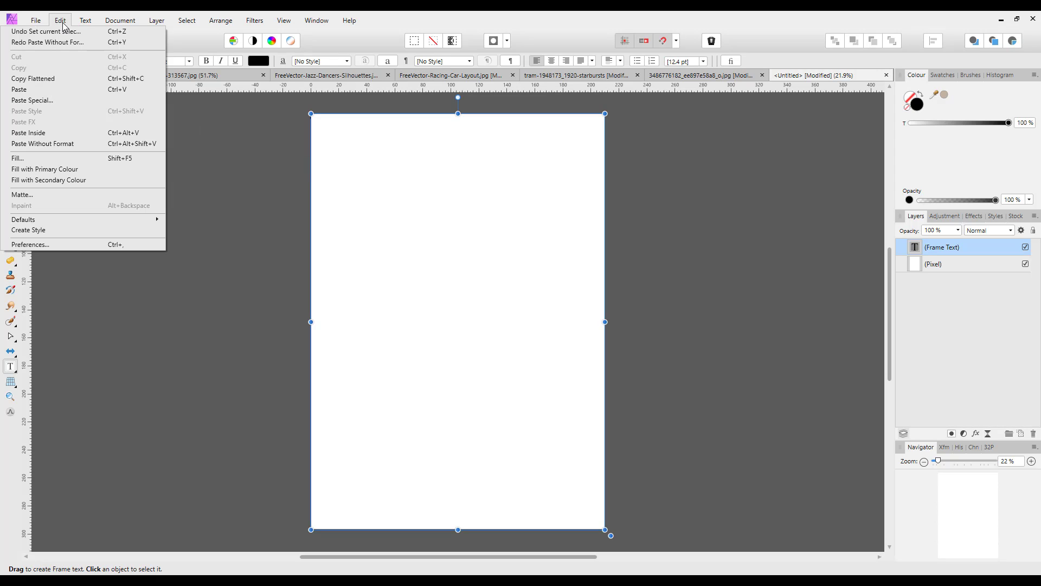
pyautogui.click(18, 90)
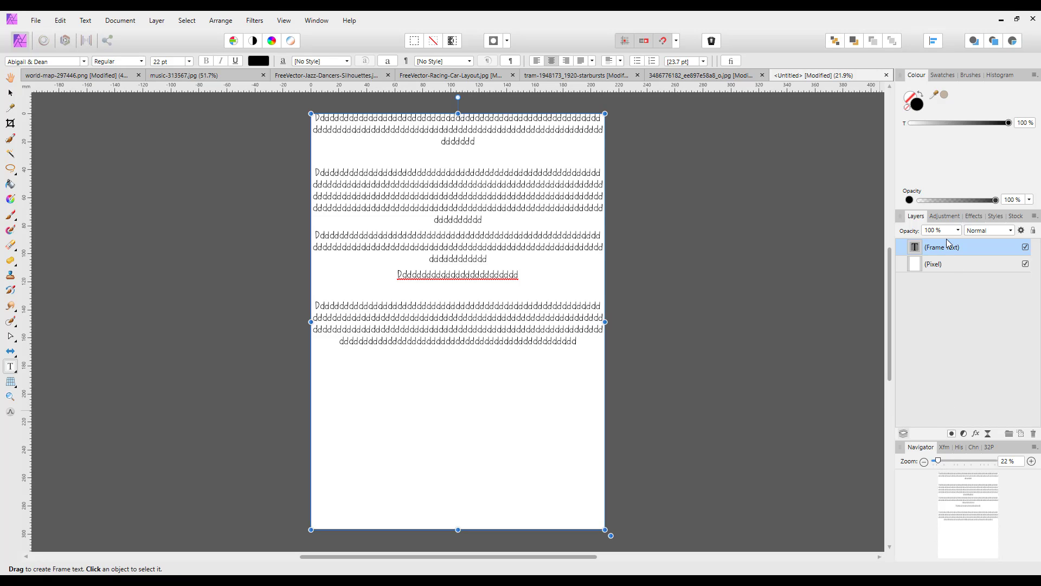
# Revert the Untitled document's history to the state before the text was pasted.
pyautogui.click(959, 448)
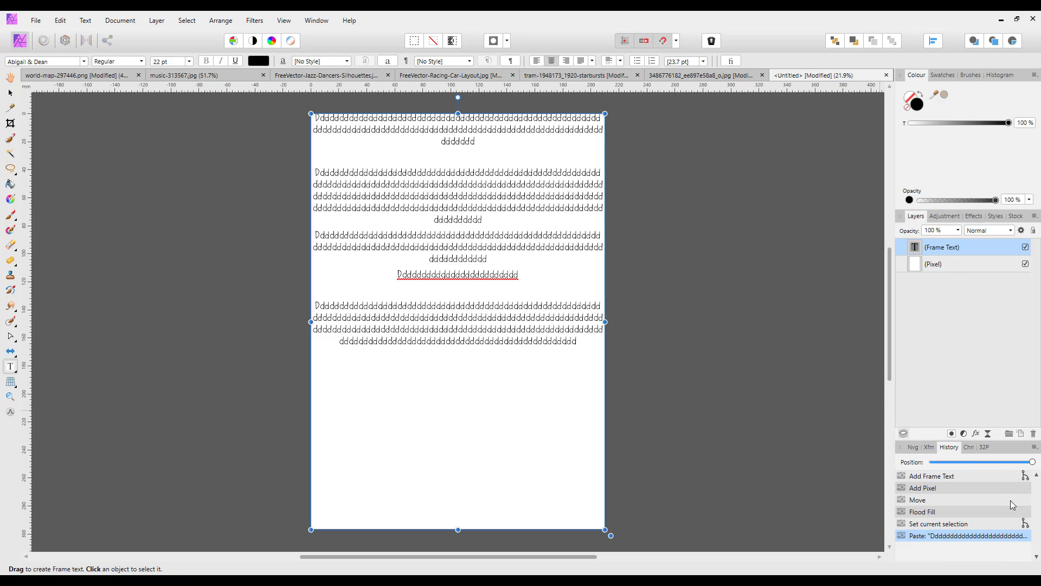
pyautogui.click(987, 524)
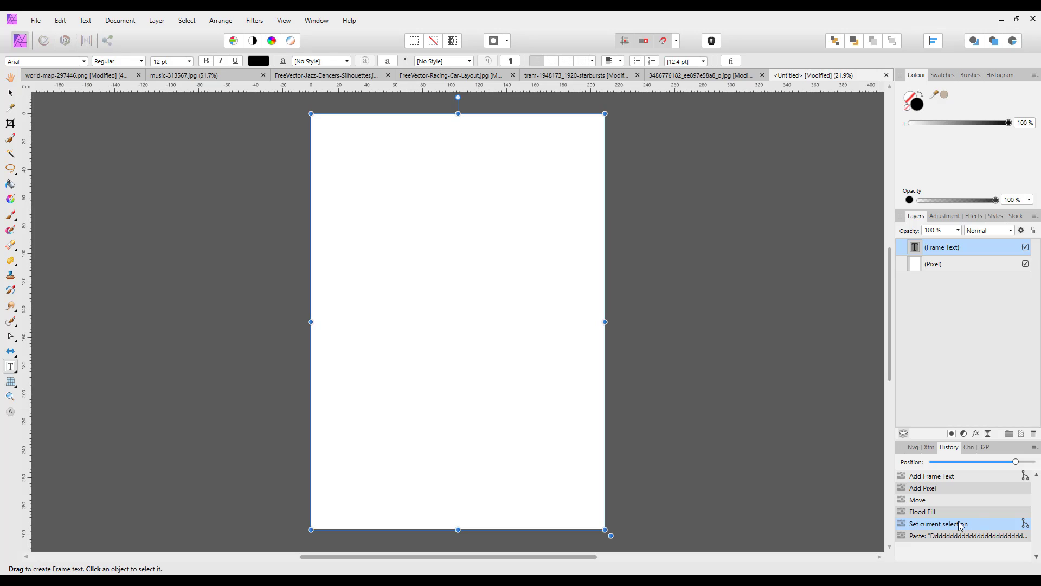
pyautogui.click(915, 448)
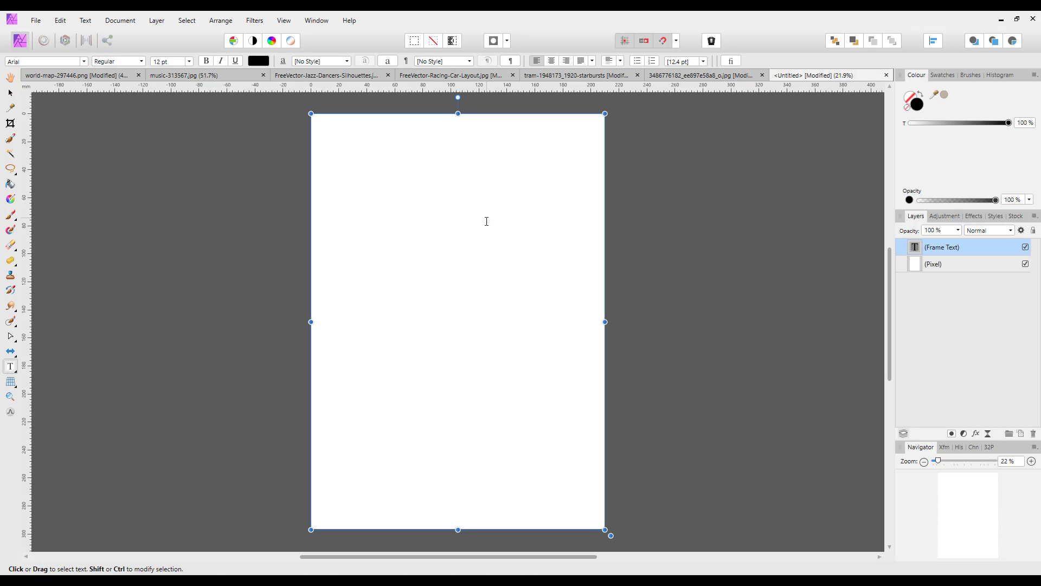
# Paste the copied Word text without its formatting into the text frame.
pyautogui.click(61, 22)
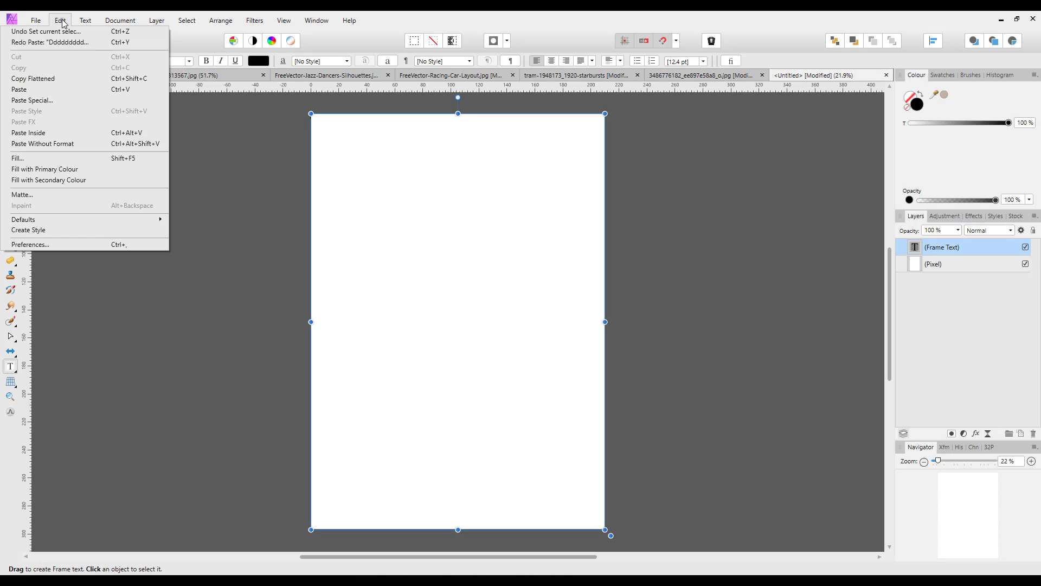
pyautogui.click(69, 144)
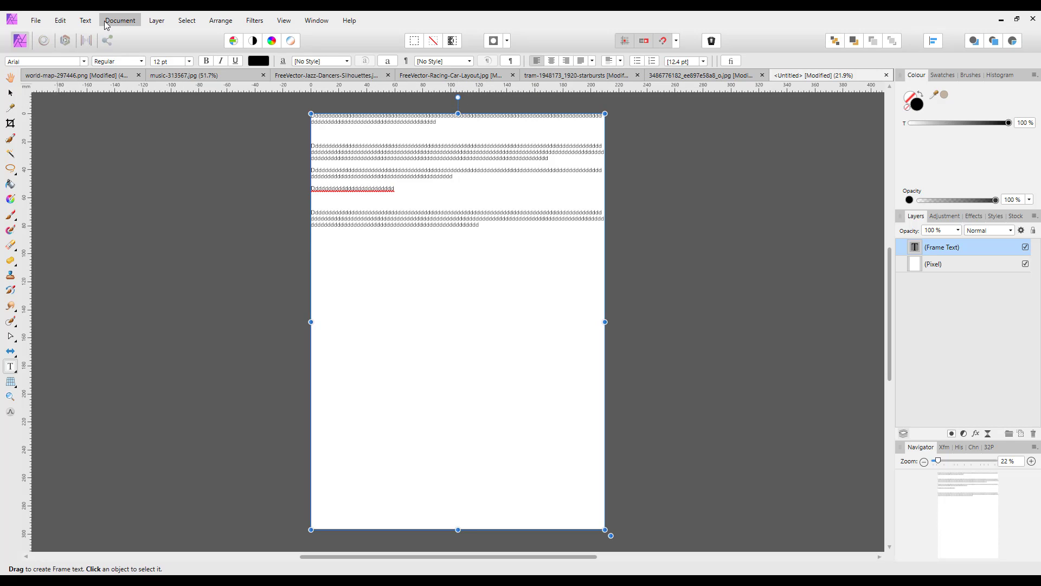
# Examine the Paste Special formats offered for the copied text and dismiss the dialog without pasting.
pyautogui.click(65, 25)
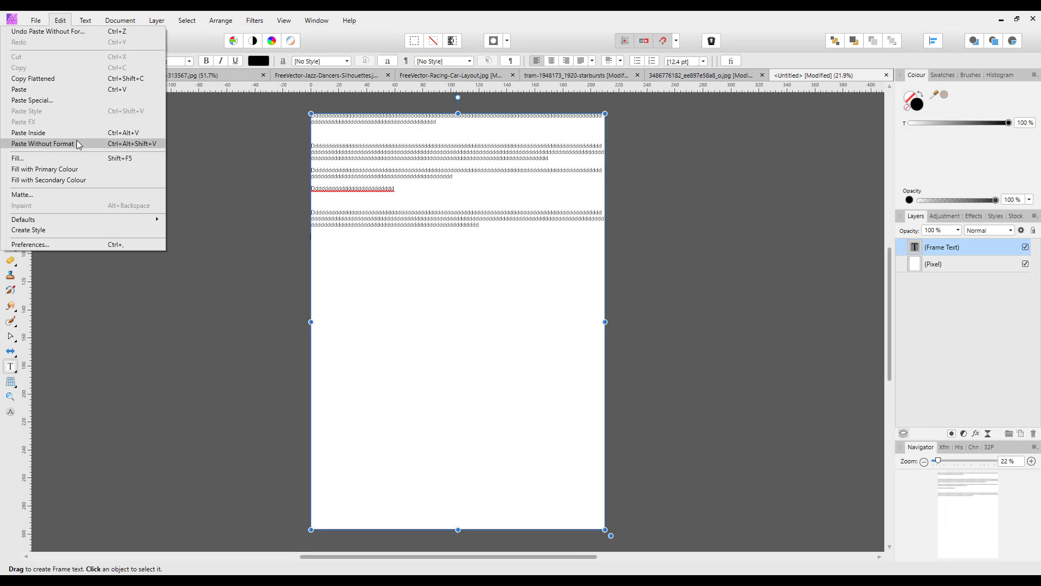
pyautogui.click(30, 102)
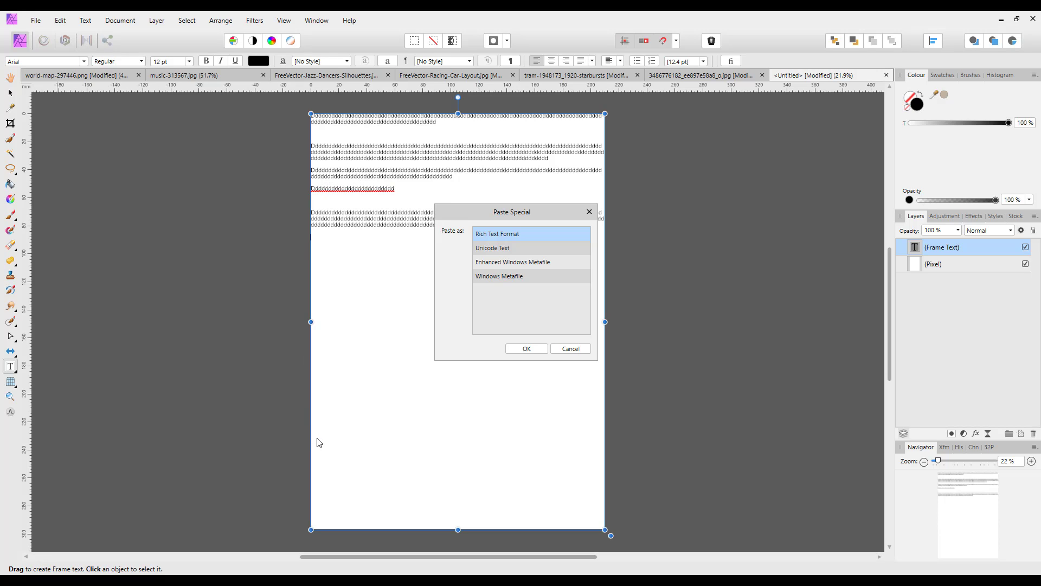
pyautogui.click(570, 350)
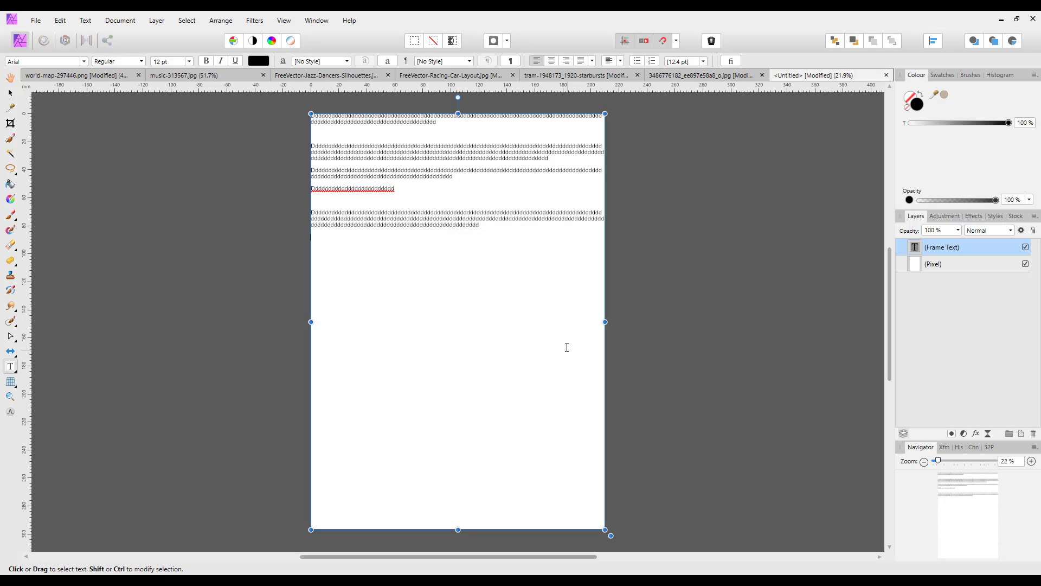
# Set all the text in the Untitled document's frame to 16 pt.
pyautogui.moveTo(487, 232); pyautogui.dragTo(278, 125)
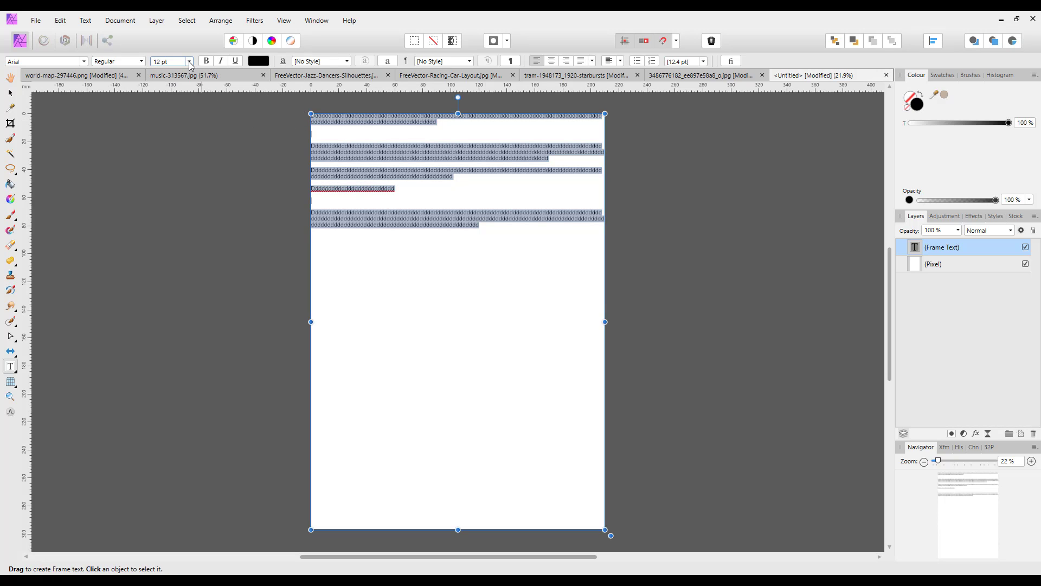
pyautogui.click(190, 62)
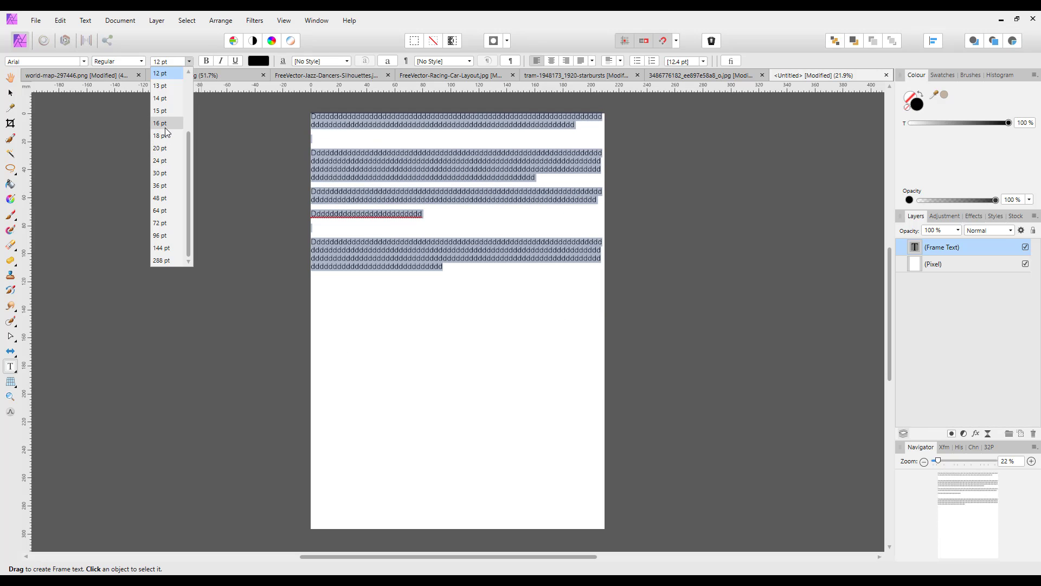
pyautogui.press('Escape')
pyautogui.click(456, 295)
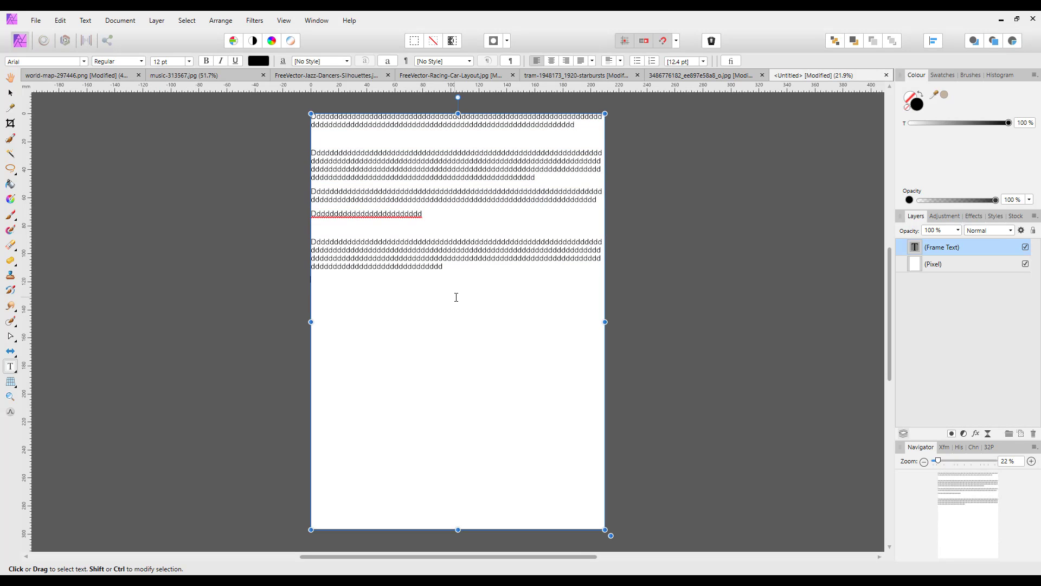
# Copy all the enlarged text in the frame to the clipboard.
pyautogui.moveTo(451, 267); pyautogui.dragTo(311, 115)
pyautogui.rightClick(362, 126)
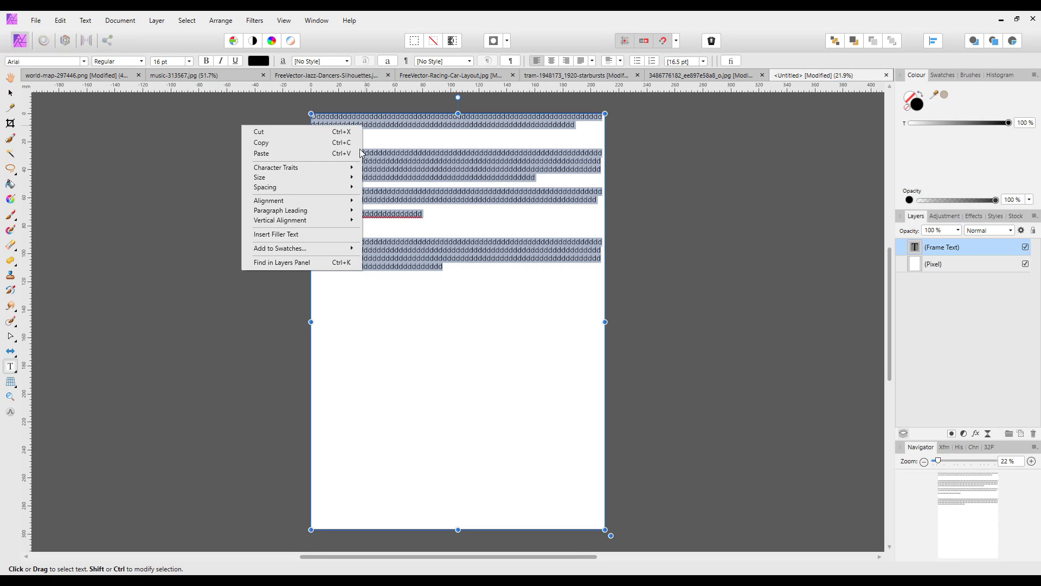
pyautogui.click(290, 143)
pyautogui.click(455, 276)
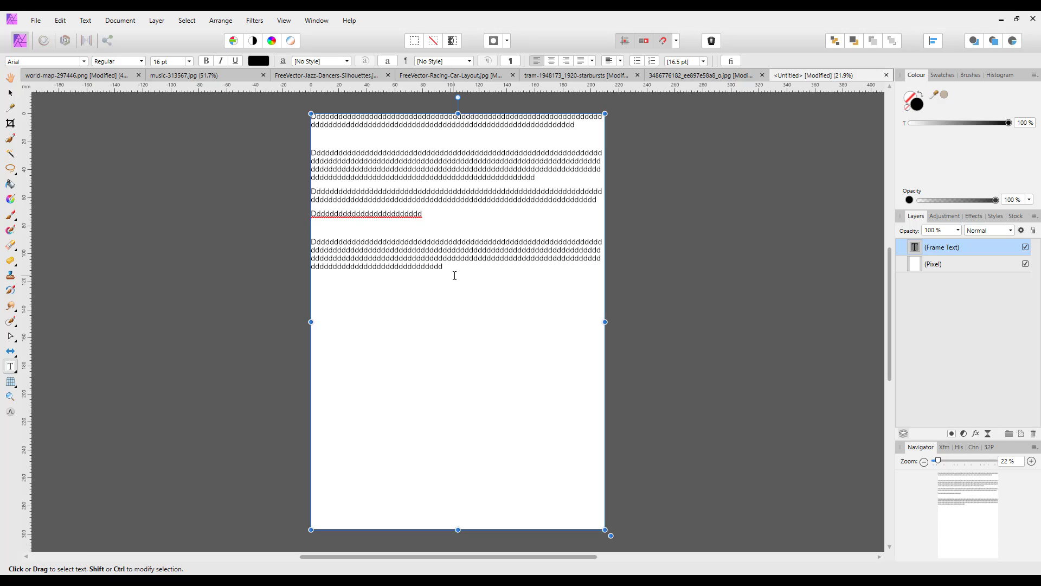
# Shorten the text frame so its lower edge sits just below the last line of text.
pyautogui.press('Return')
pyautogui.press('Return')
pyautogui.moveTo(458, 529); pyautogui.dragTo(458, 503)
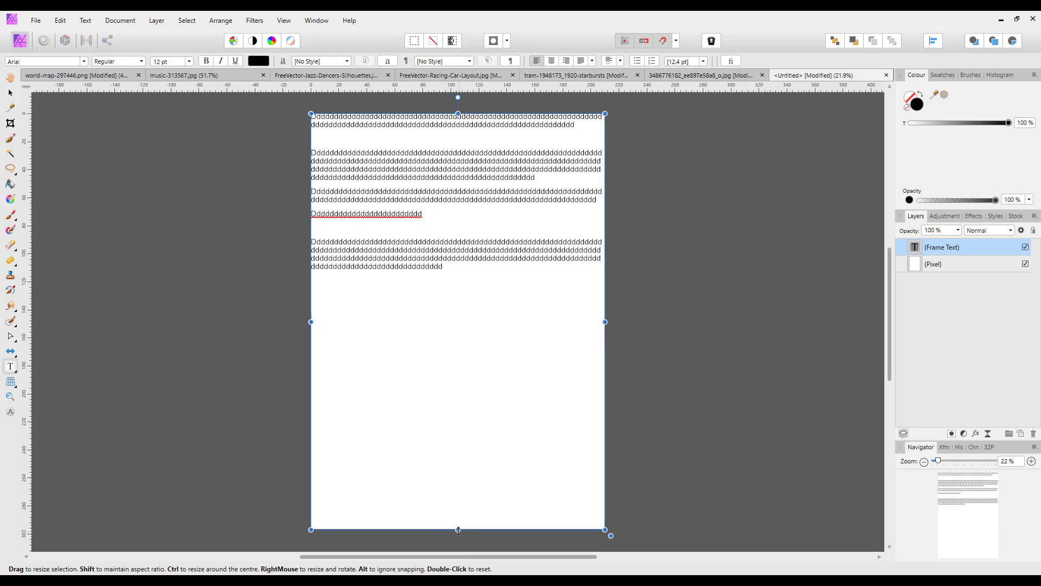
pyautogui.moveTo(458, 530); pyautogui.dragTo(457, 271)
pyautogui.click(367, 356)
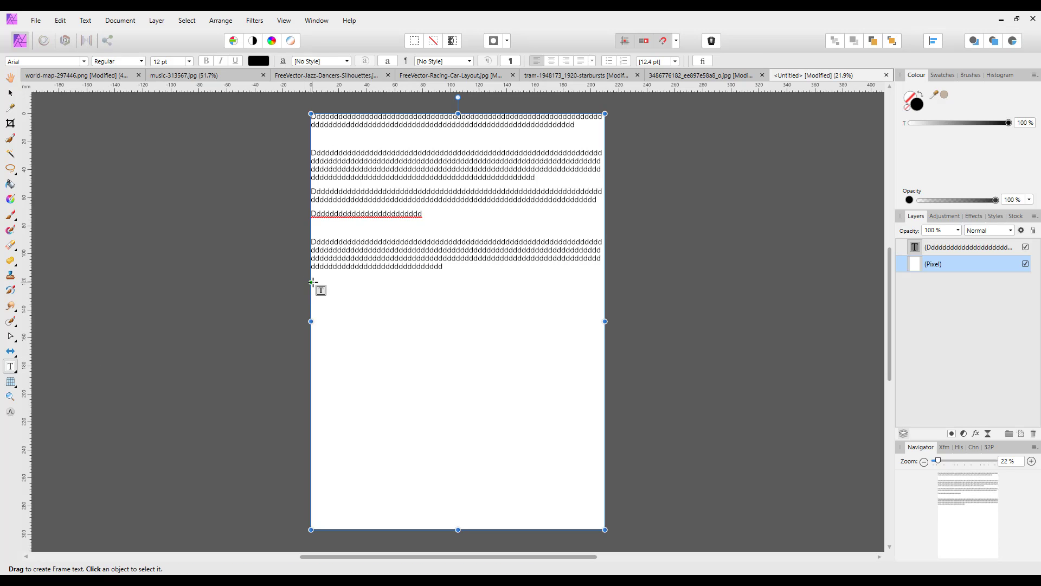
# Draw a second text frame across the empty lower page, paste the copied text into it, and lower its top edge slightly.
pyautogui.moveTo(314, 284); pyautogui.dragTo(603, 528)
pyautogui.rightClick(352, 331)
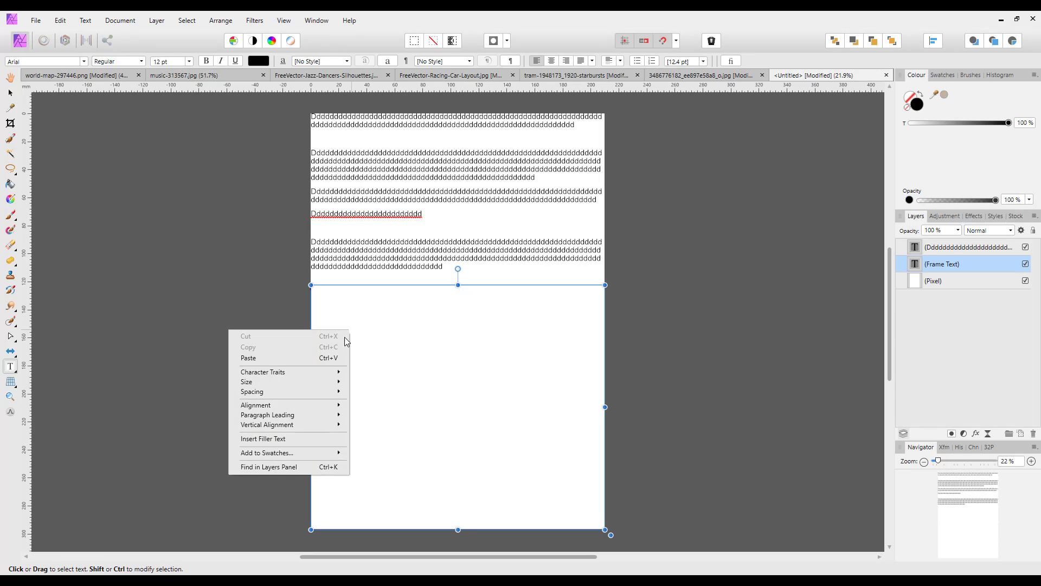
pyautogui.click(320, 358)
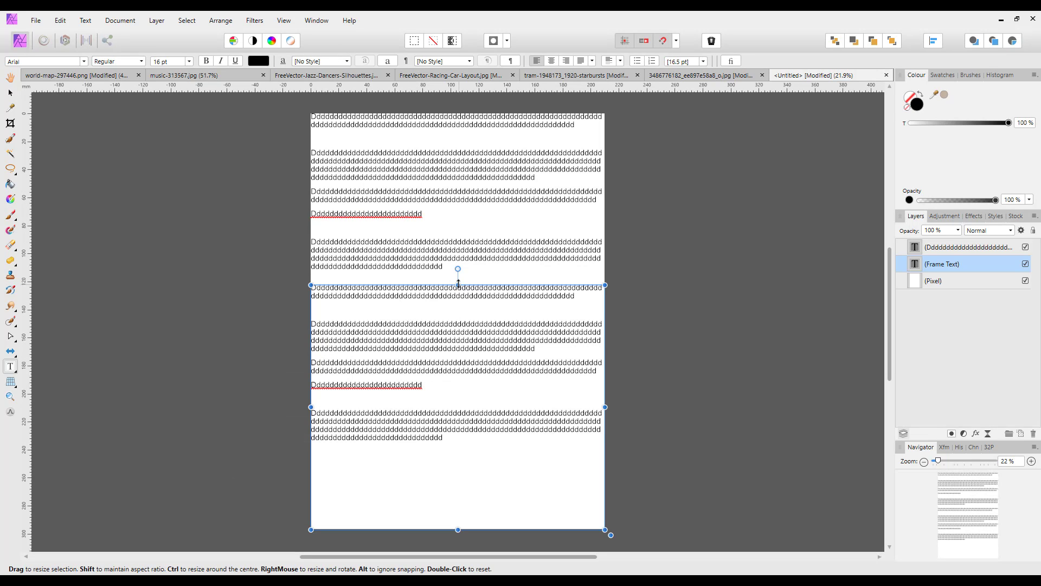
pyautogui.moveTo(459, 286); pyautogui.dragTo(313, 116)
# Add an Outer Shadow effect to the upper text layer with 9.9 px radius, 23 px offset and 40% intensity.
pyautogui.click(444, 250)
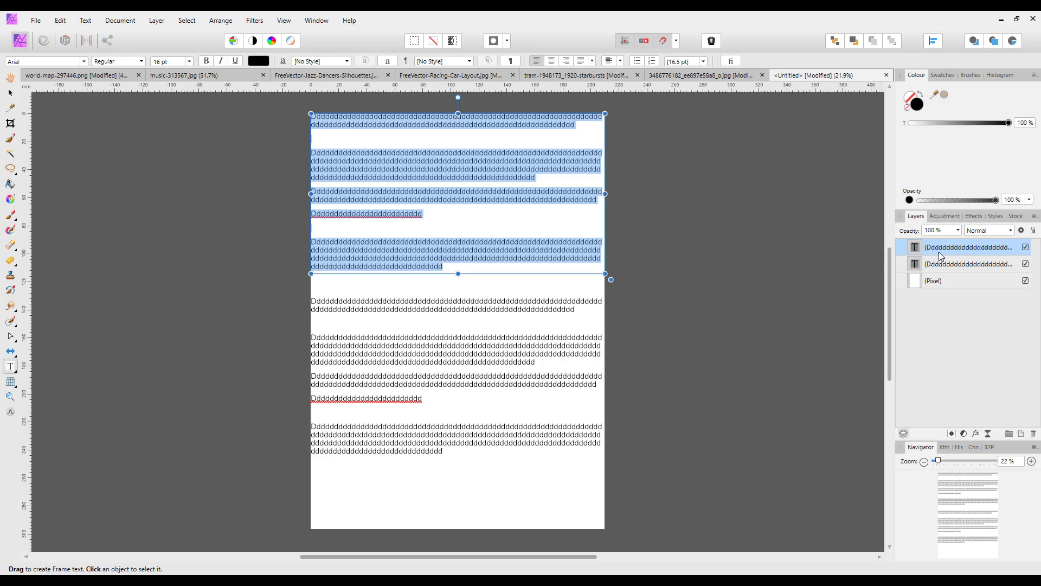
pyautogui.click(976, 434)
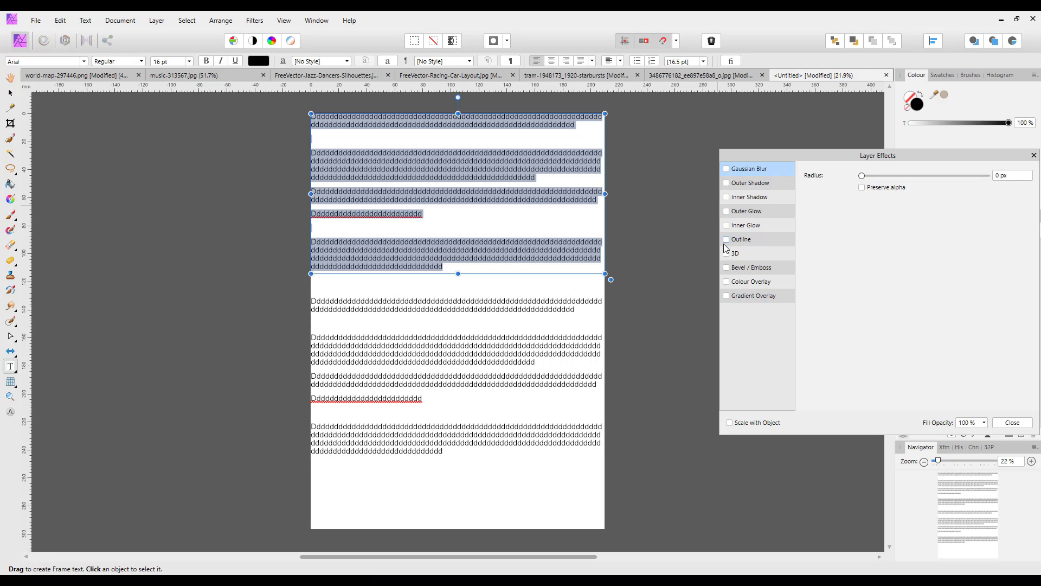
pyautogui.click(727, 183)
pyautogui.click(743, 184)
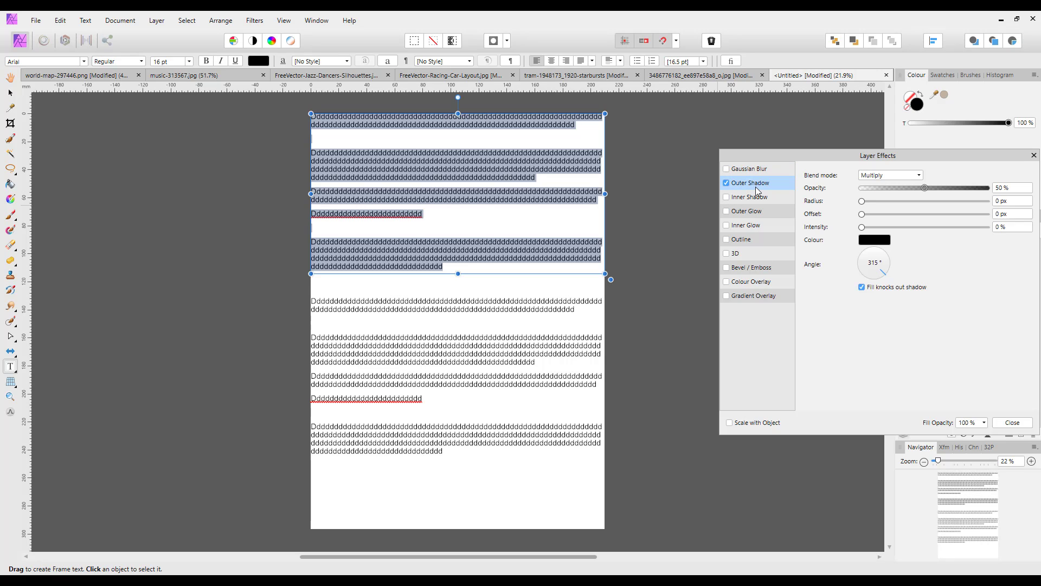
pyautogui.moveTo(862, 201); pyautogui.dragTo(935, 215)
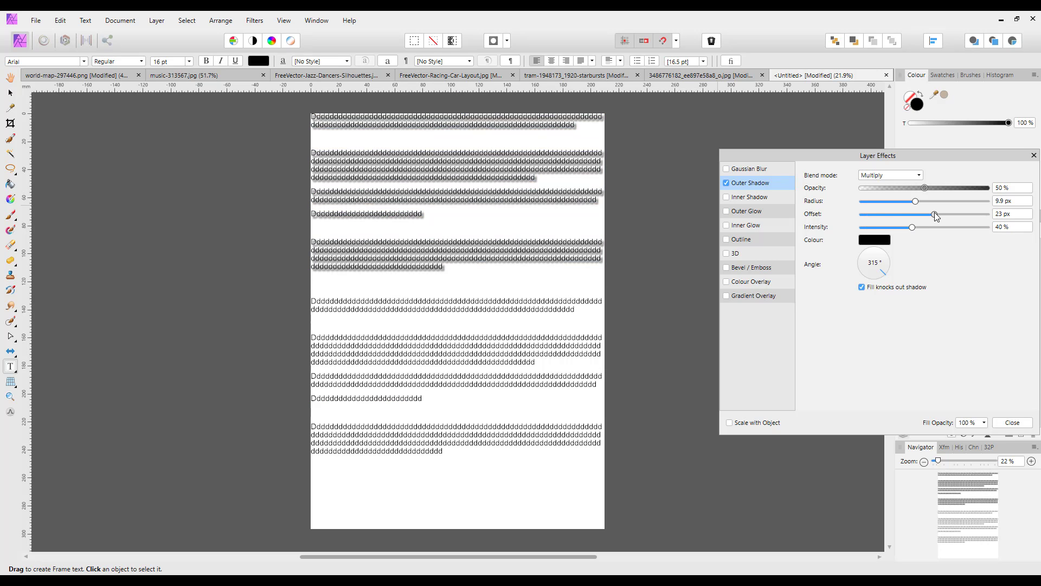
pyautogui.click(669, 255)
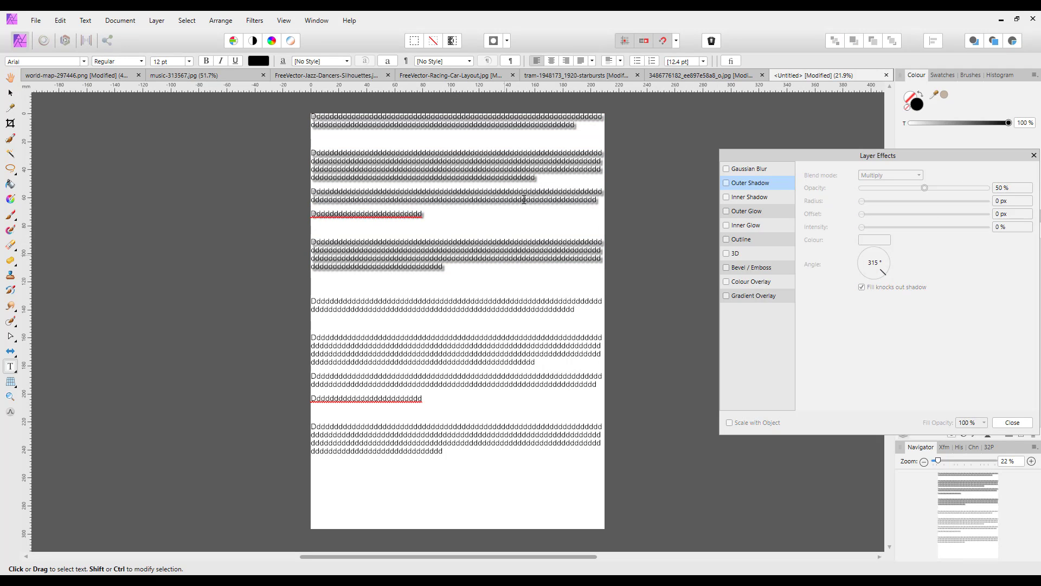
pyautogui.click(1012, 423)
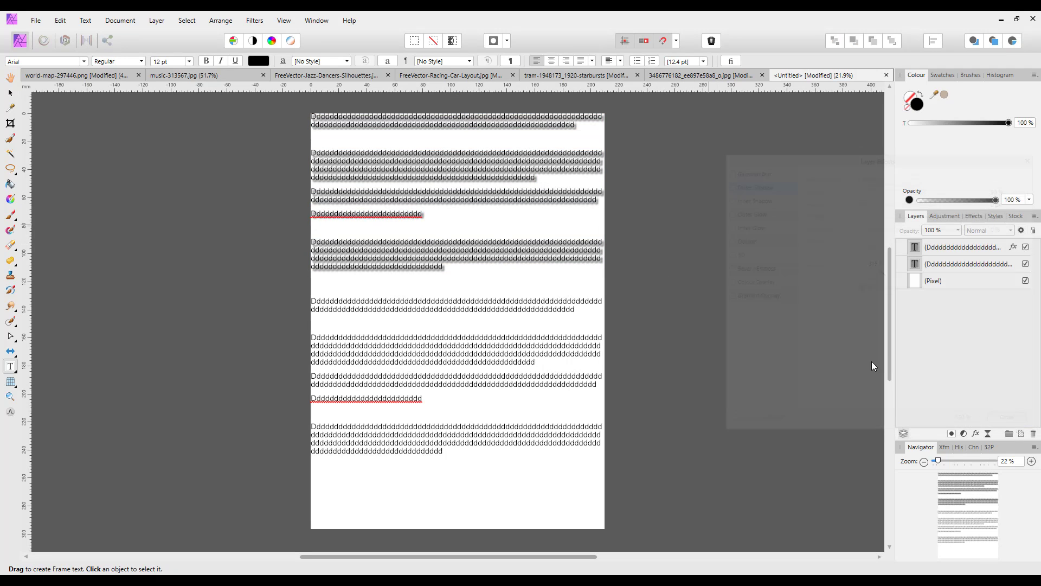
# Copy the shadowed upper text layer and apply its effect to the lower text layer with Paste FX.
pyautogui.click(980, 251)
pyautogui.rightClick(971, 253)
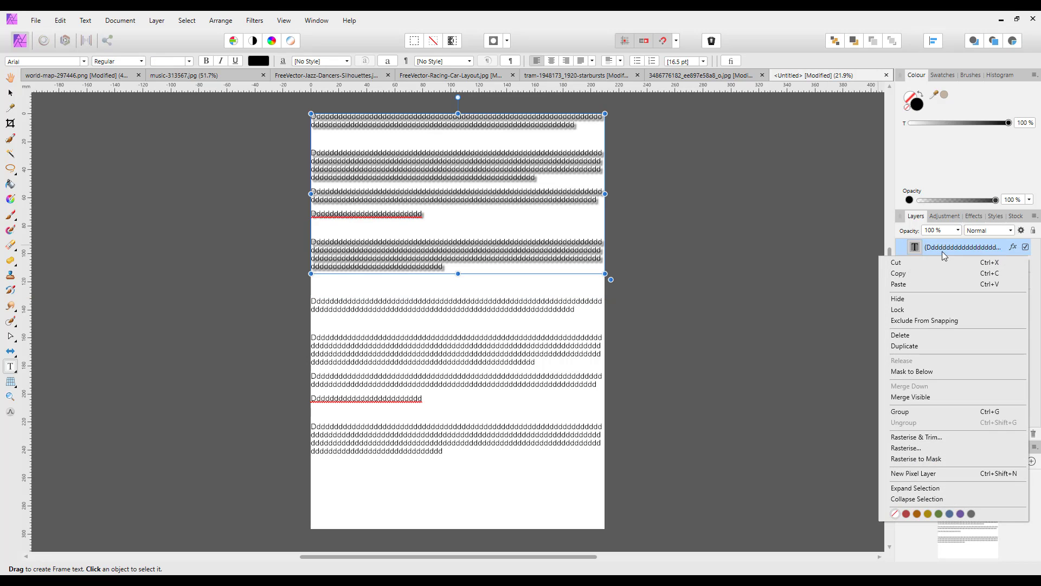
pyautogui.click(899, 273)
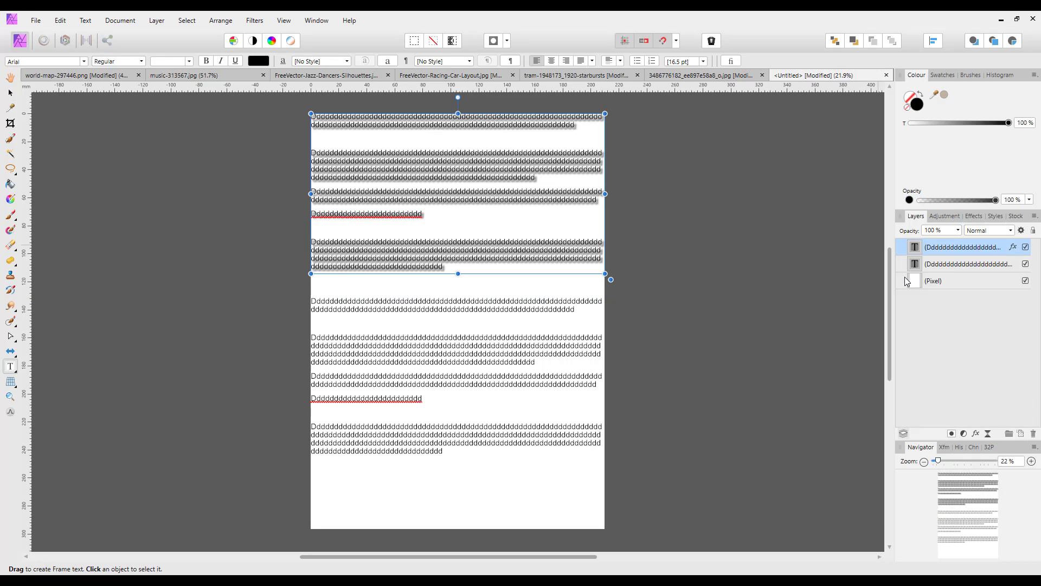
pyautogui.click(955, 265)
pyautogui.rightClick(954, 267)
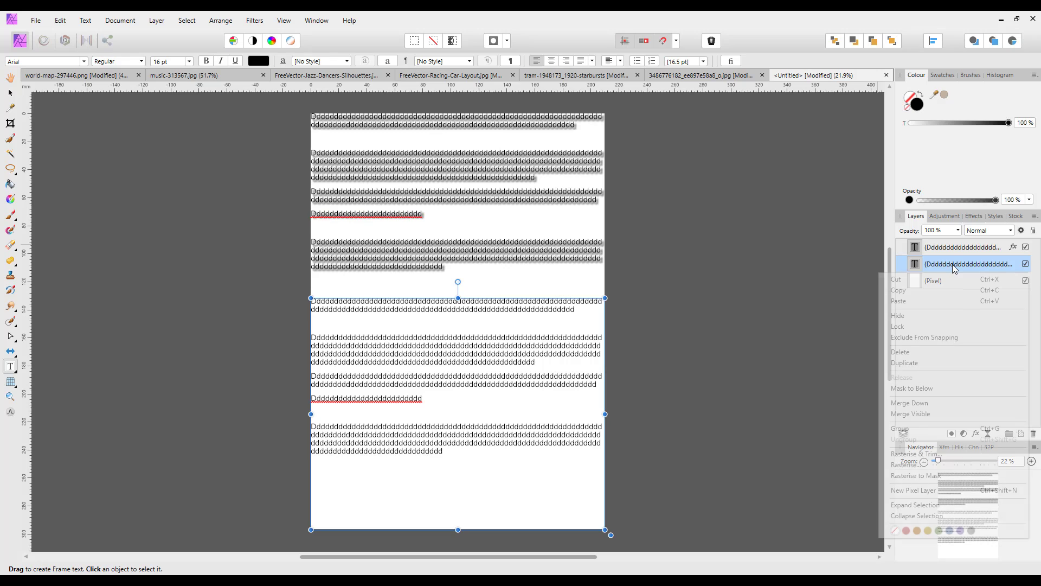
pyautogui.click(62, 21)
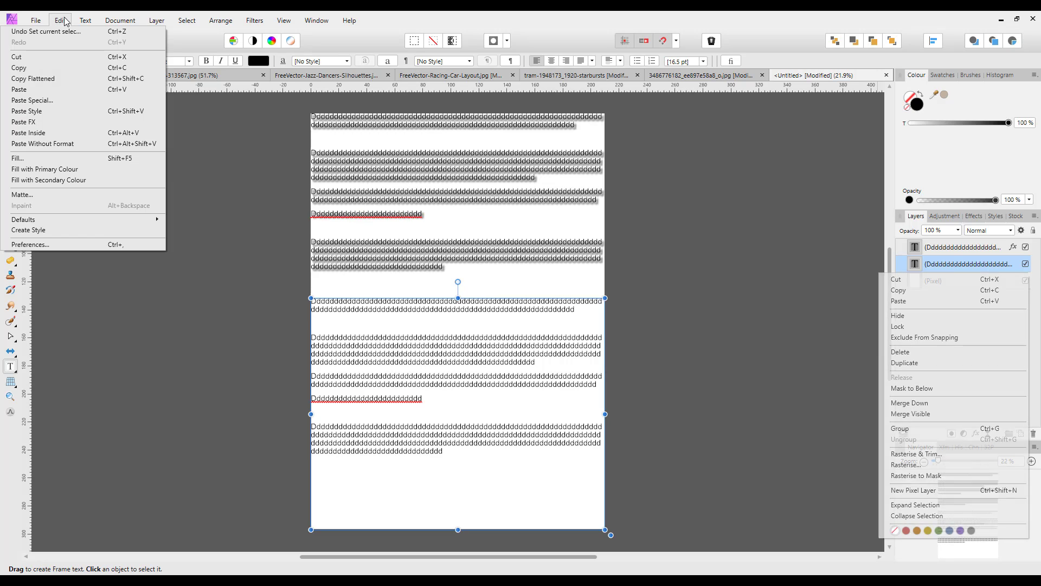
pyautogui.click(17, 125)
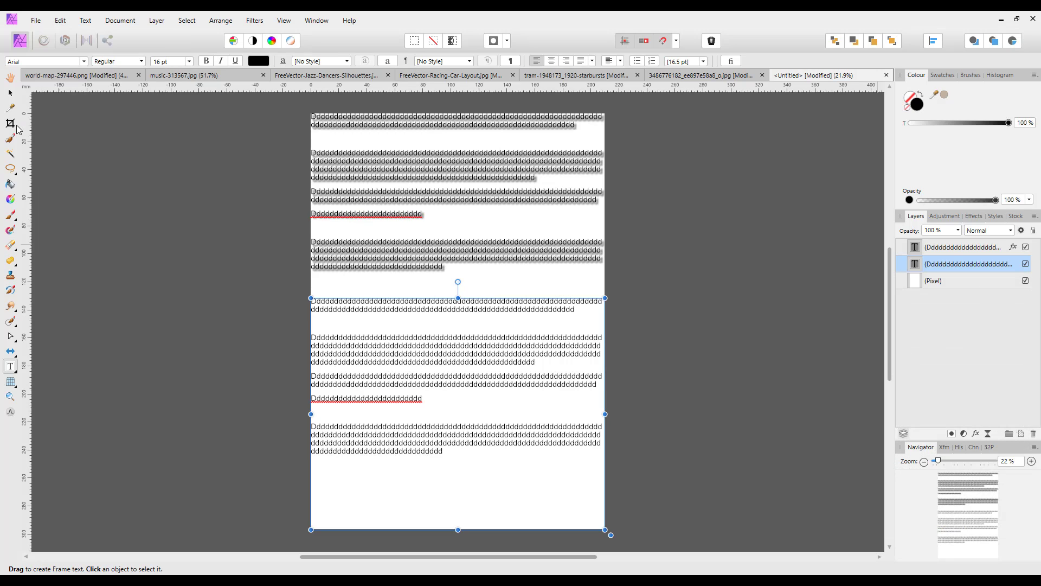
pyautogui.click(705, 414)
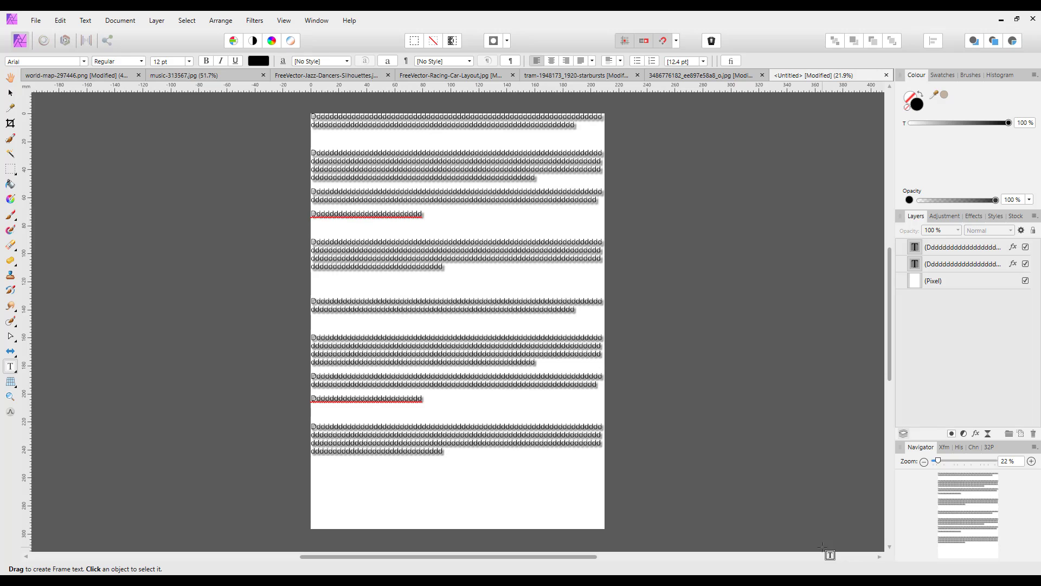
# Capture the Windows desktop to the clipboard and create a new Affinity Photo document from it.
pyautogui.click(1002, 22)
pyautogui.click(35, 21)
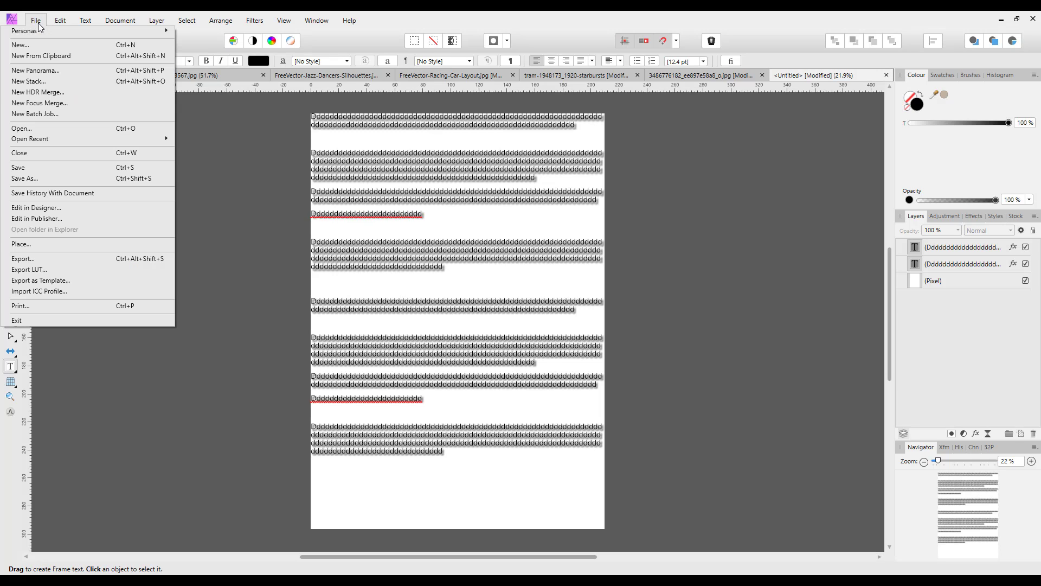
pyautogui.click(38, 58)
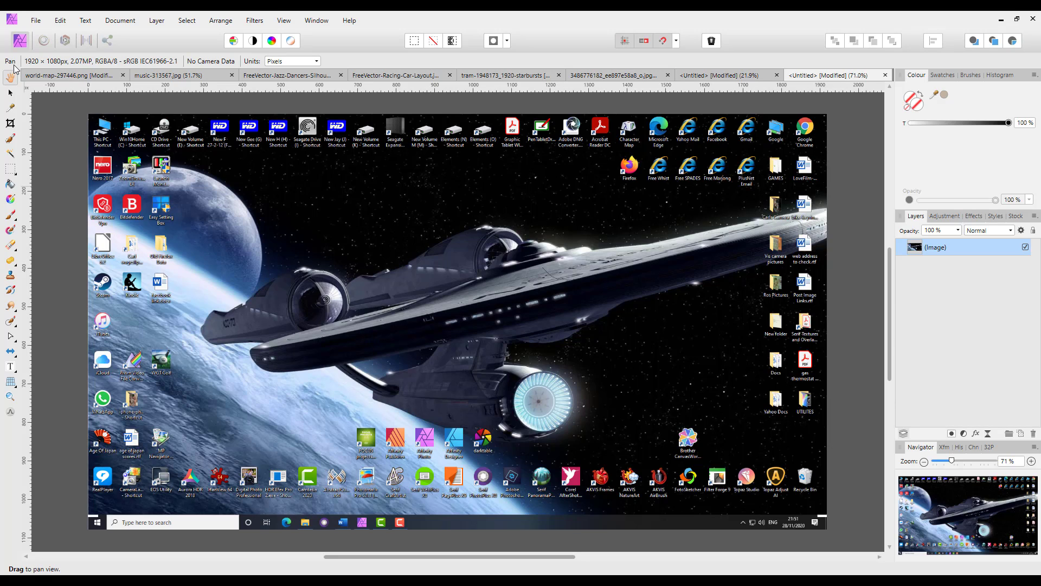
# Create another document from a clipboard capture of the Affinity Photo window, and close it without saving.
pyautogui.click(36, 23)
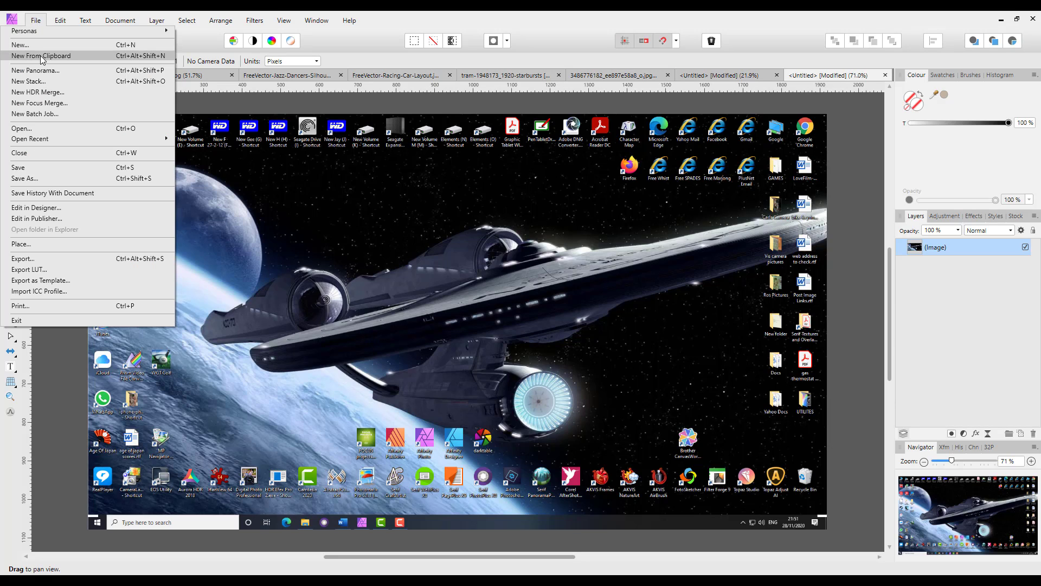
pyautogui.click(42, 57)
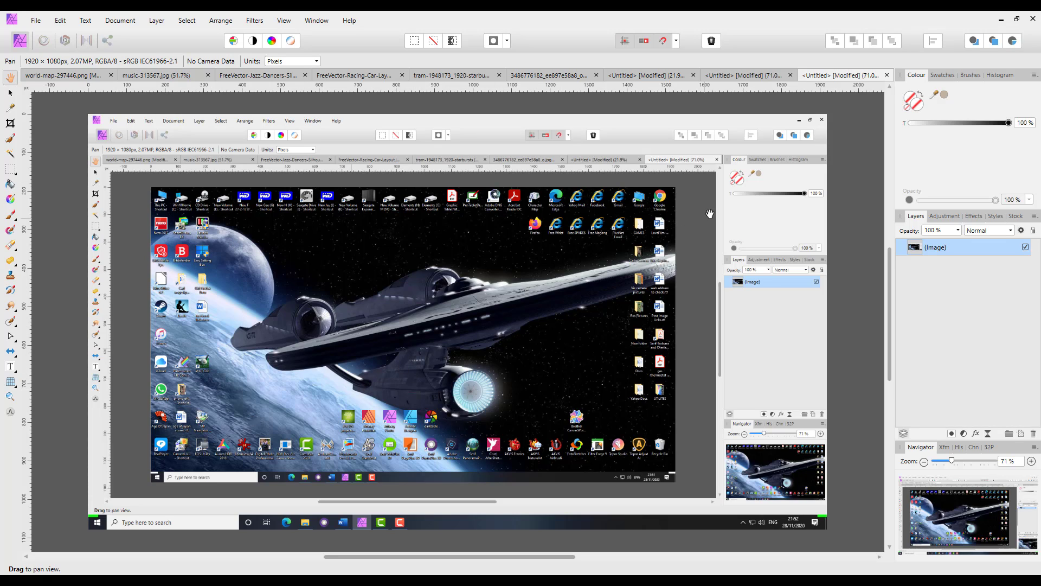
pyautogui.click(776, 76)
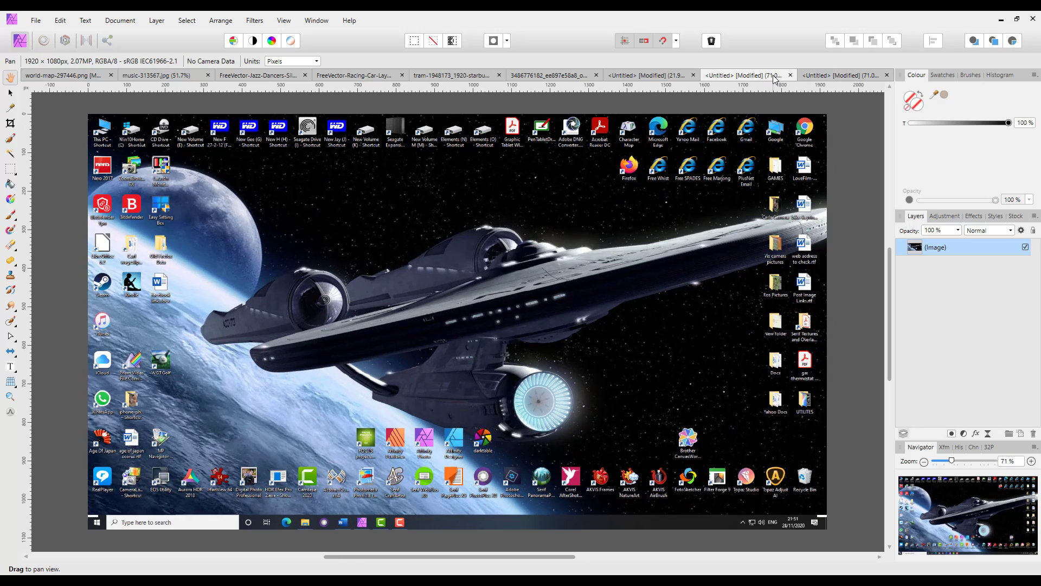
pyautogui.click(842, 76)
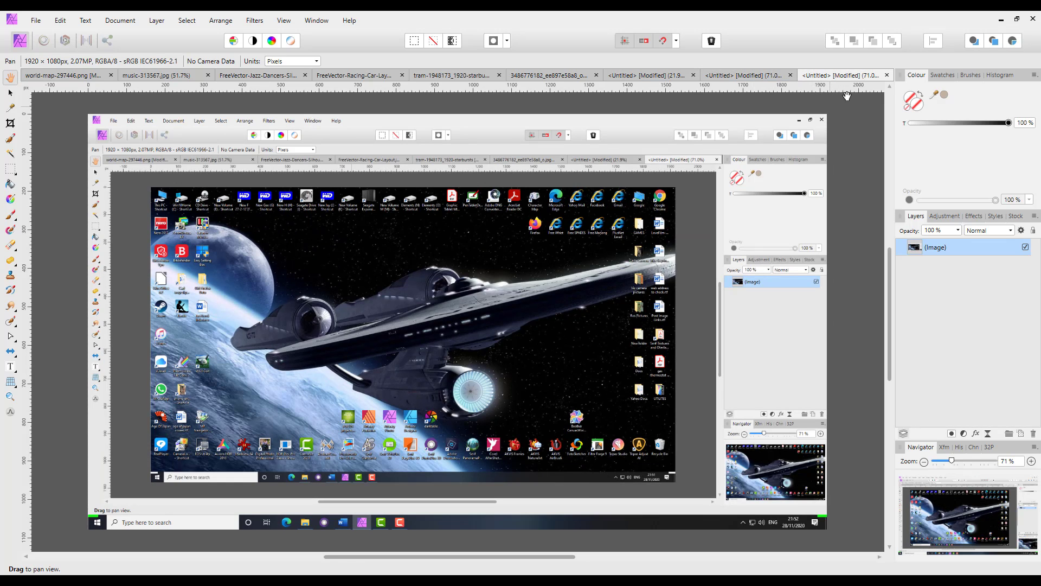
pyautogui.click(888, 76)
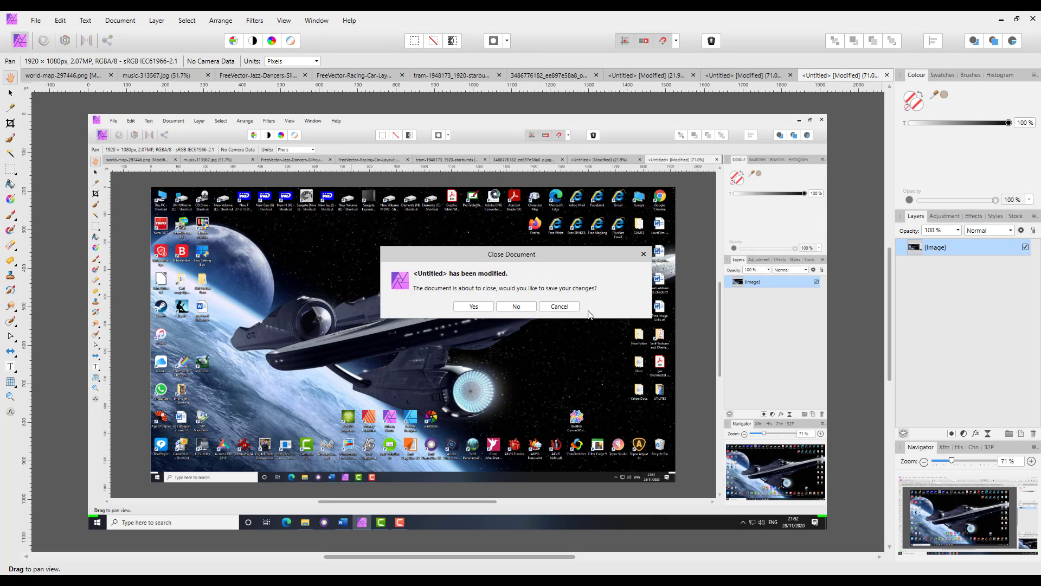
pyautogui.click(521, 307)
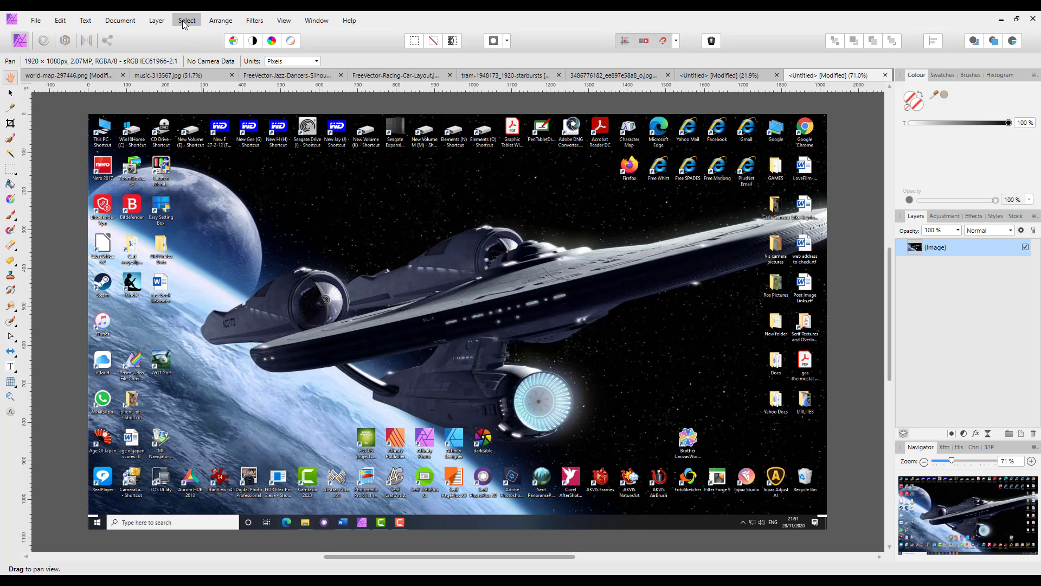
# Flatten the desktop screenshot document into a single pixel layer.
pyautogui.click(158, 21)
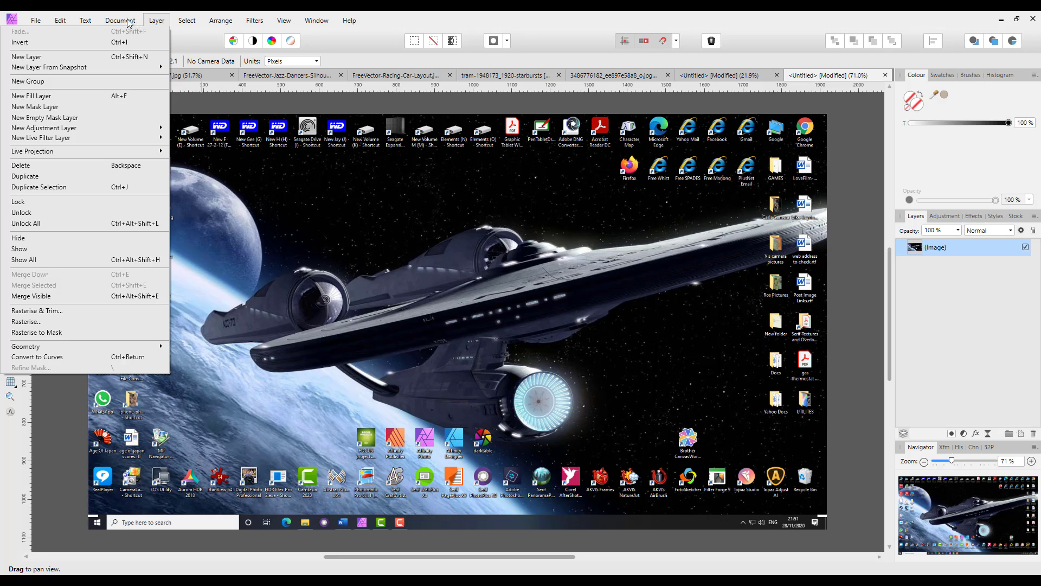
pyautogui.moveTo(122, 22)
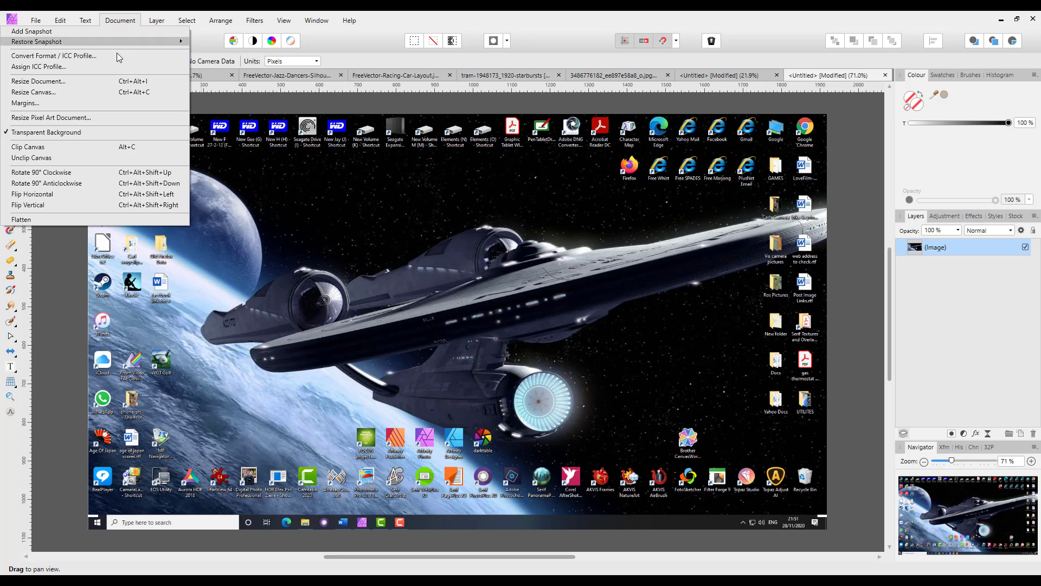
pyautogui.click(19, 220)
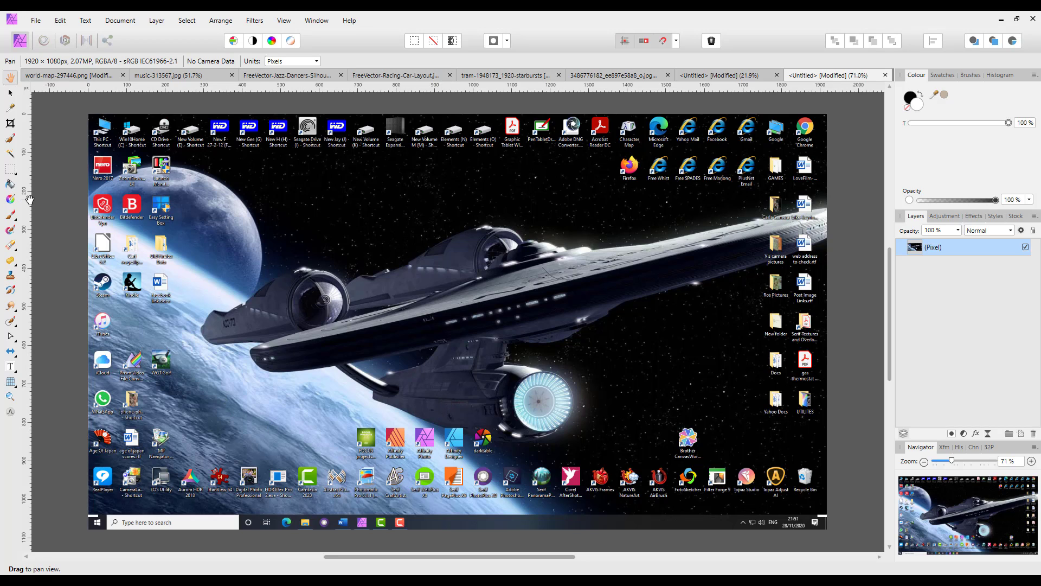
# Select a rectangular area over the planet's edge and the starship's front with the Rectangular Marquee Tool, and duplicate the selection onto its own layer.
pyautogui.click(11, 171)
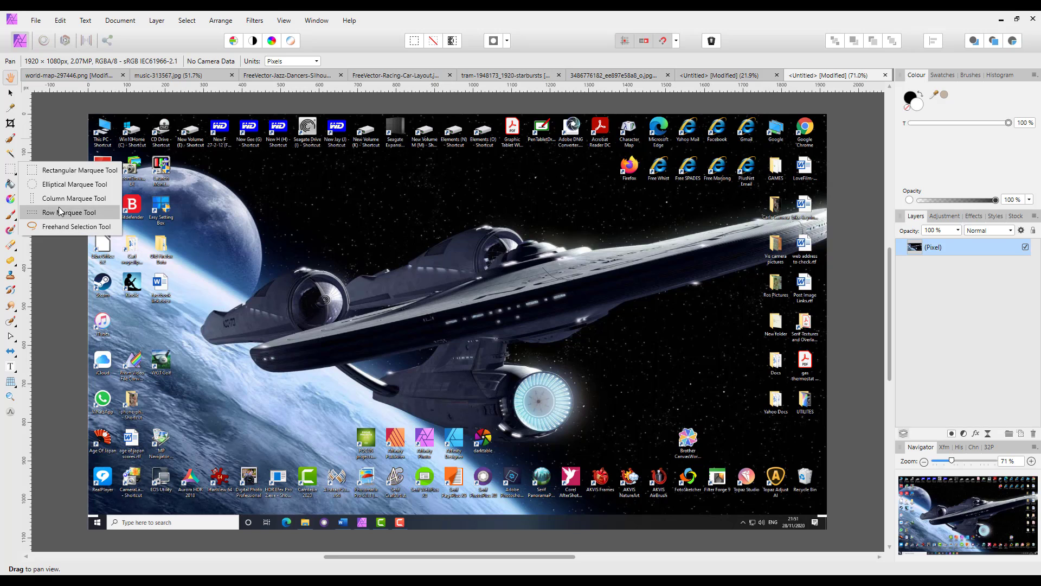
pyautogui.click(34, 171)
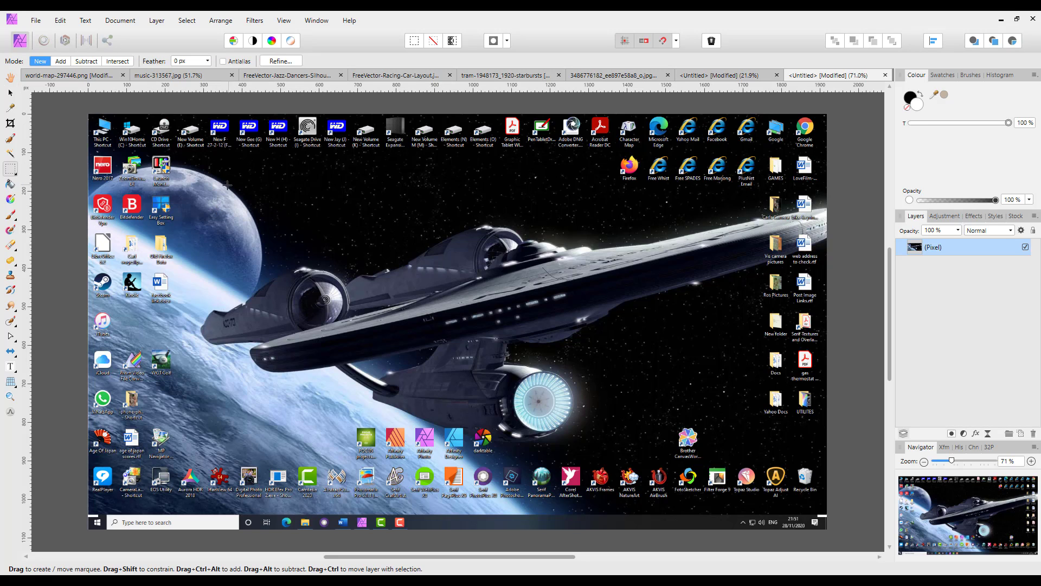
pyautogui.moveTo(212, 187); pyautogui.dragTo(499, 404)
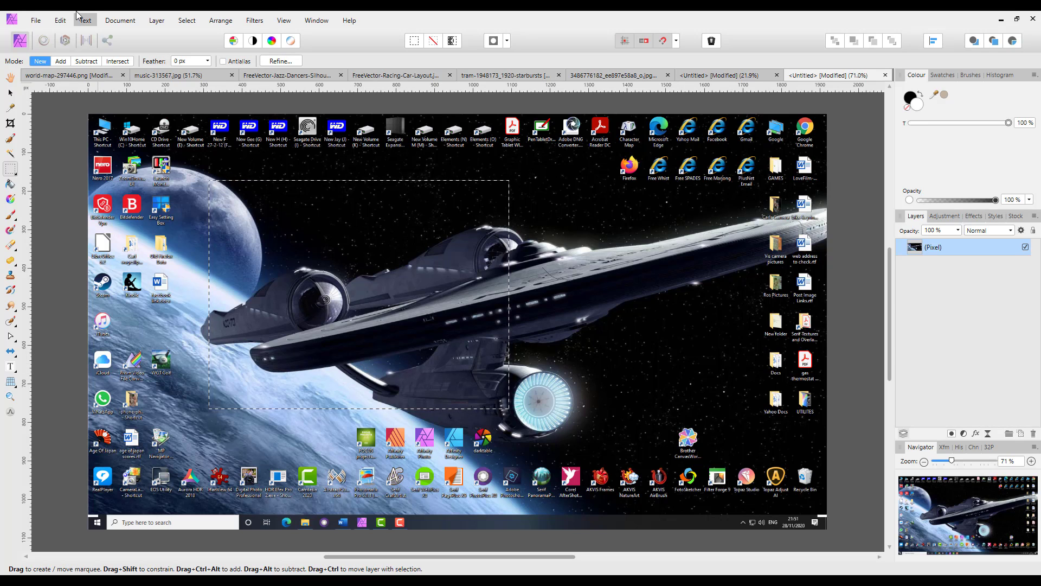
pyautogui.click(60, 21)
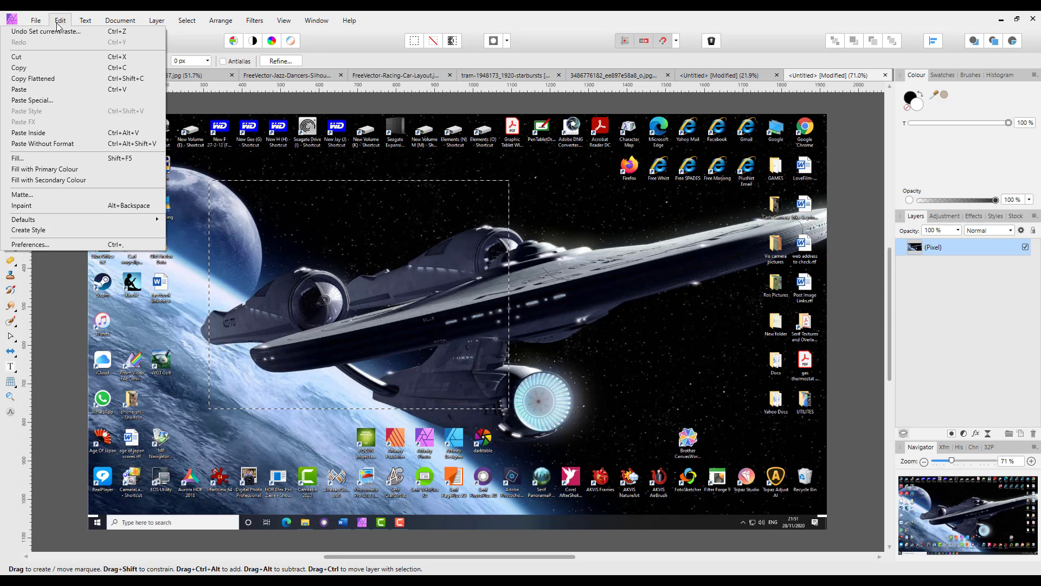
pyautogui.moveTo(156, 24)
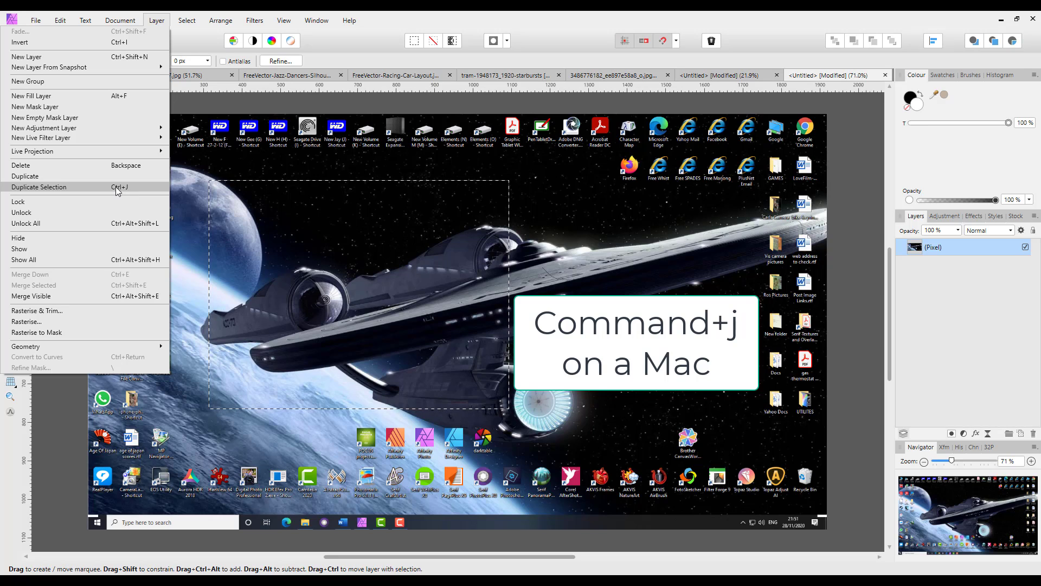
pyautogui.click(48, 188)
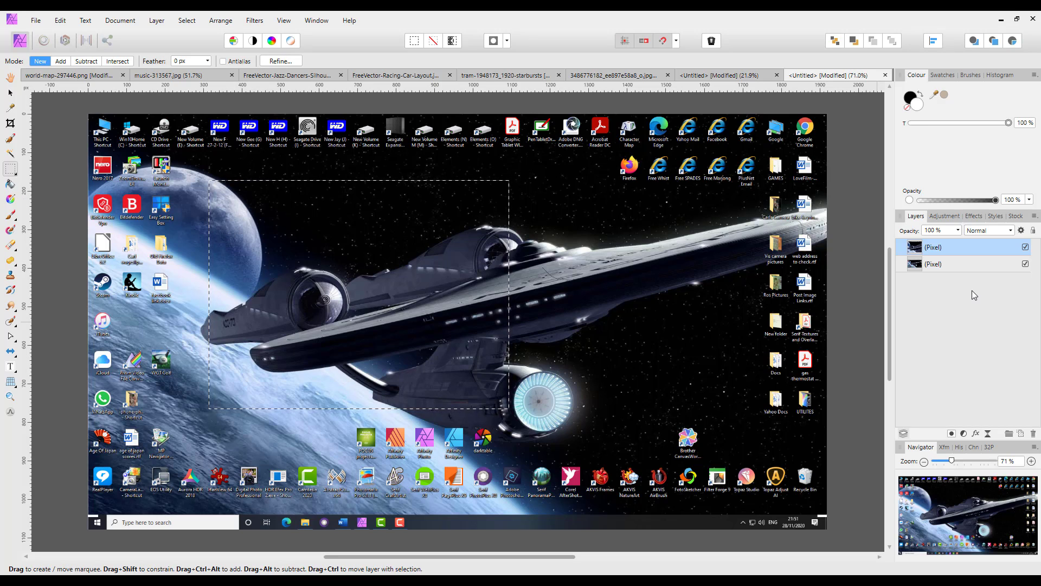
pyautogui.click(219, 256)
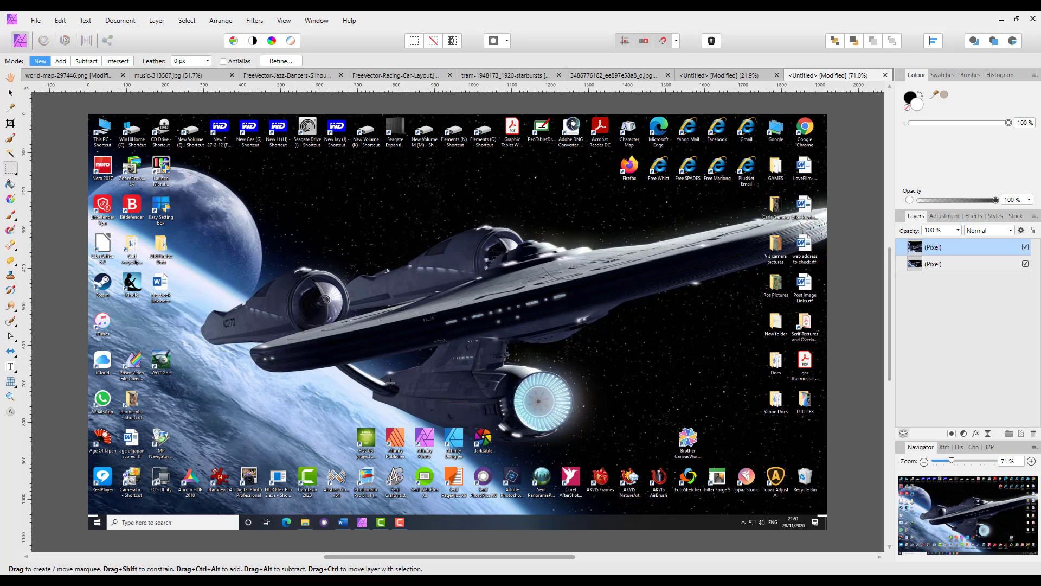
# Hide the full screenshot layer while moving the duplicated rectangular piece to the canvas's upper right, and show the screenshot layer again.
pyautogui.click(1026, 264)
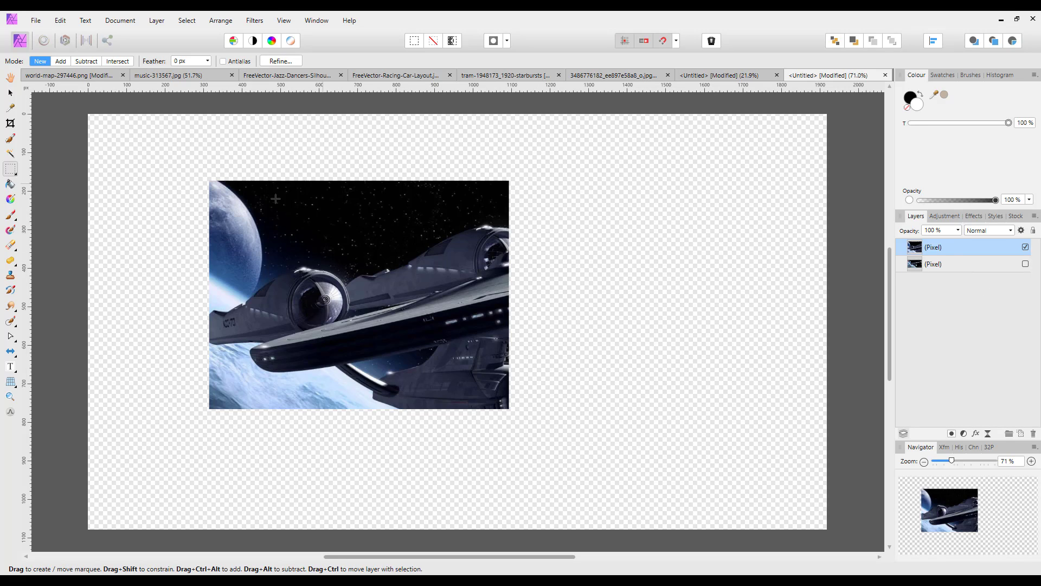
pyautogui.click(10, 93)
pyautogui.moveTo(325, 330); pyautogui.dragTo(616, 282)
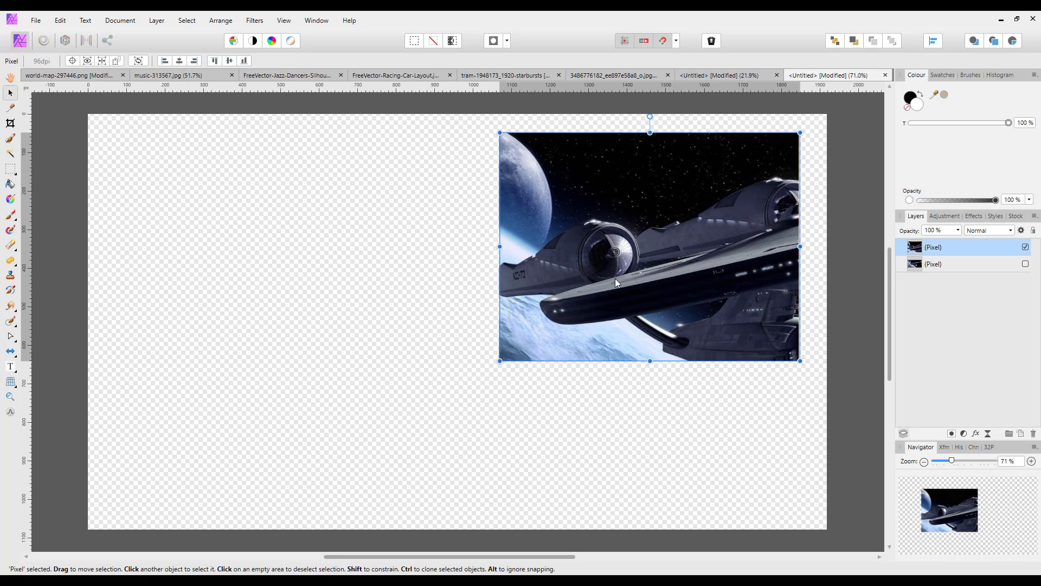
pyautogui.click(1026, 264)
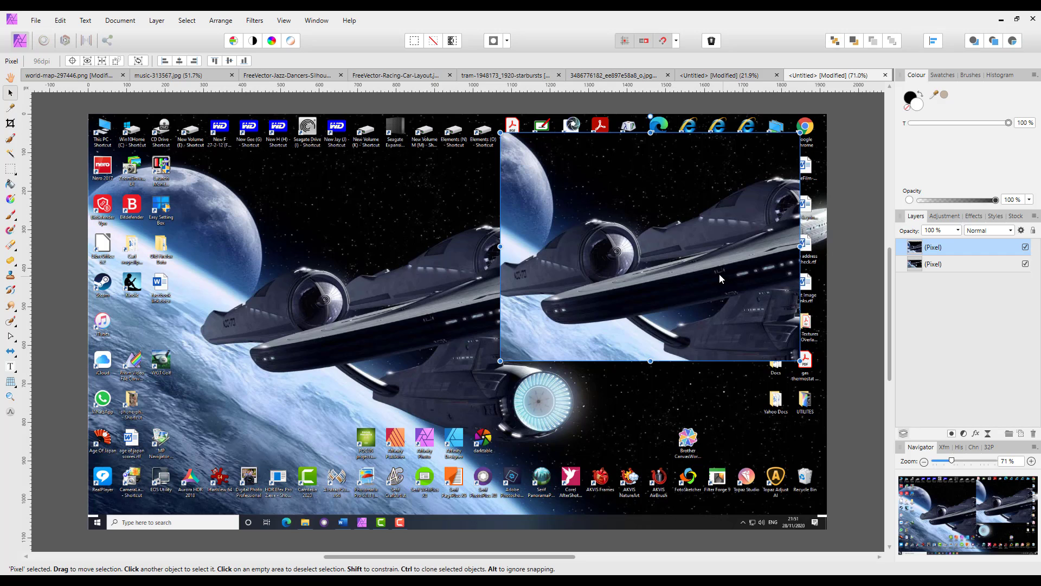
# Move the duplicated rectangular piece back towards the middle of the canvas and delete its layer.
pyautogui.moveTo(716, 271); pyautogui.dragTo(497, 327)
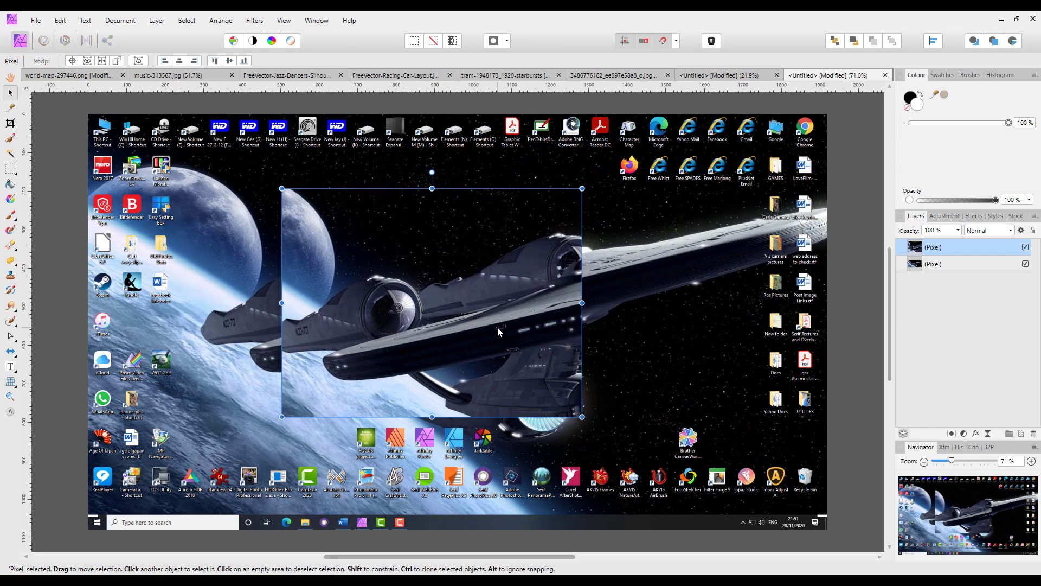
pyautogui.rightClick(957, 255)
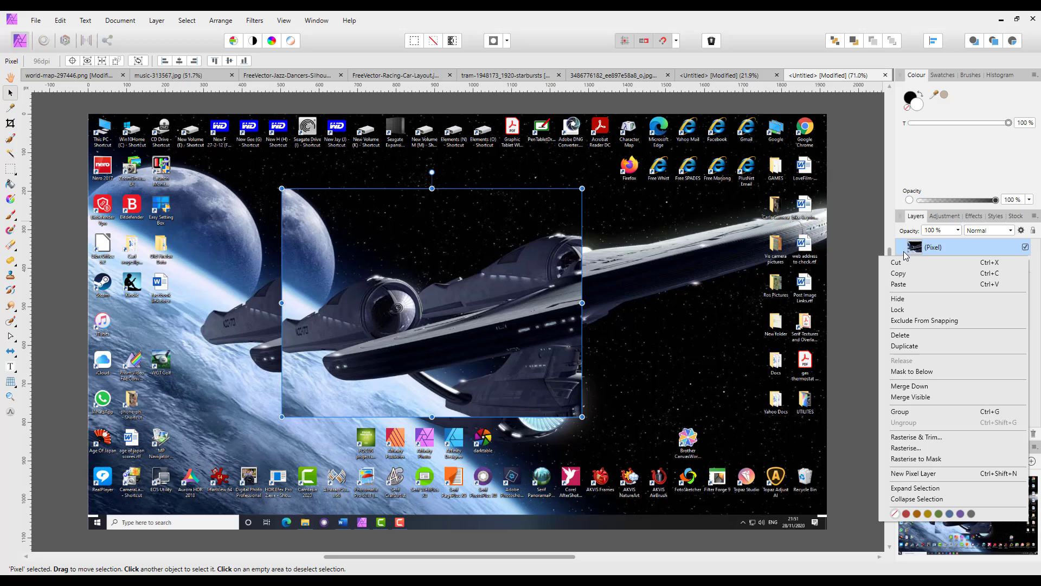
pyautogui.click(900, 336)
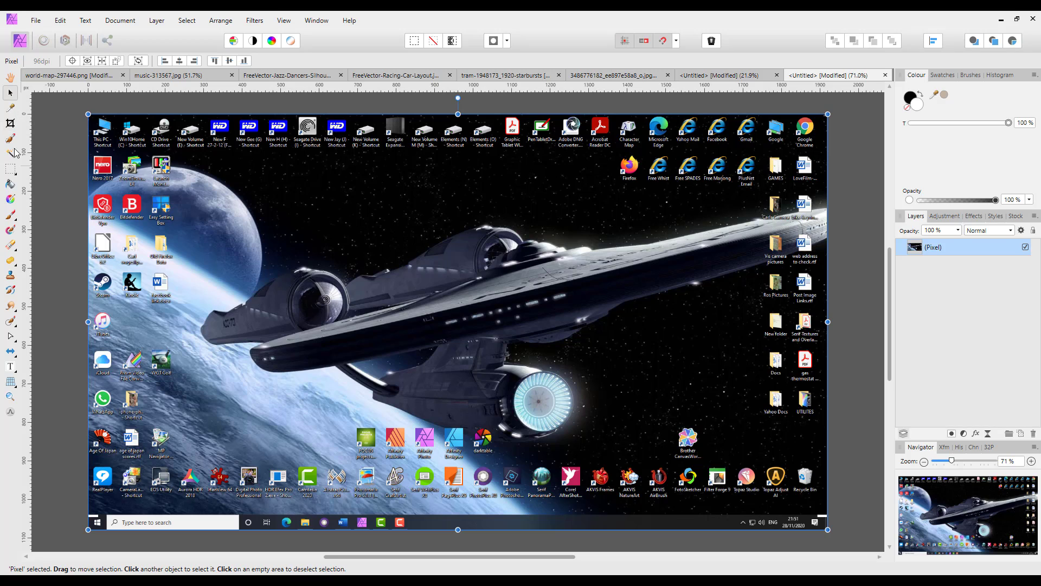
# Draw a closed polygonal selection around the planet and most of the starship with the Freehand Selection Tool in polygonal mode.
pyautogui.click(16, 175)
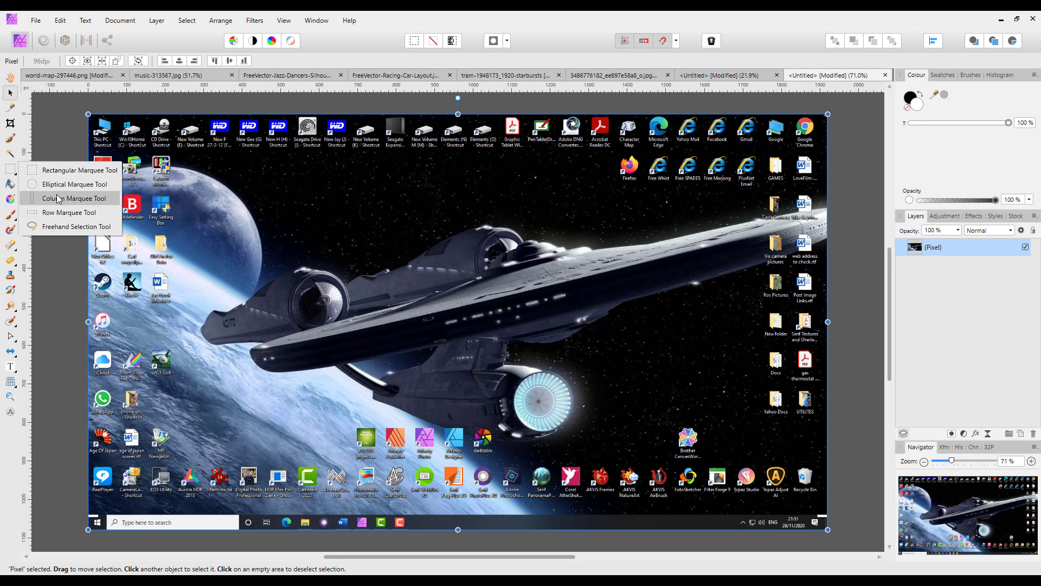
pyautogui.click(46, 227)
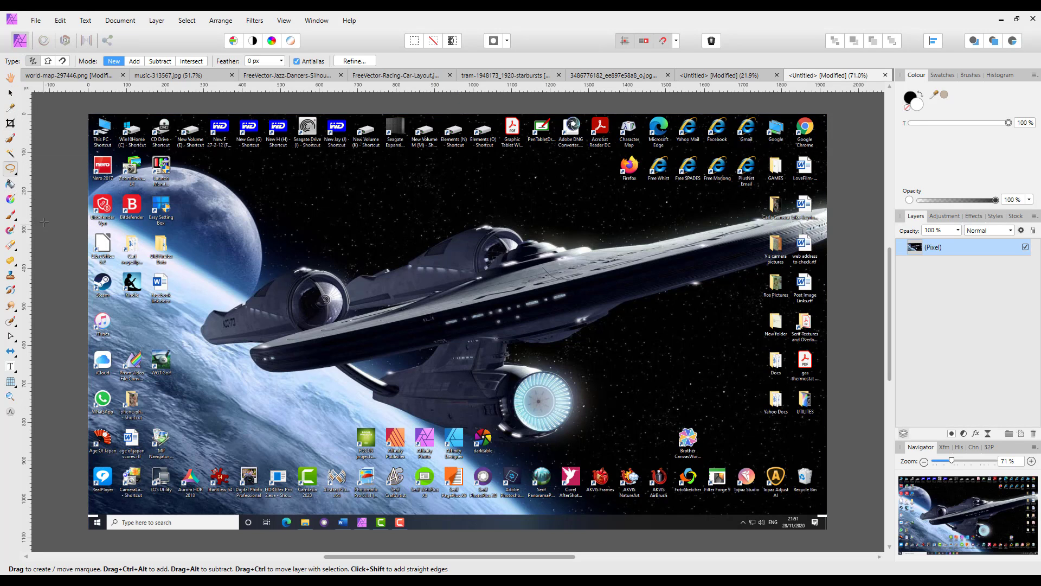
pyautogui.click(47, 61)
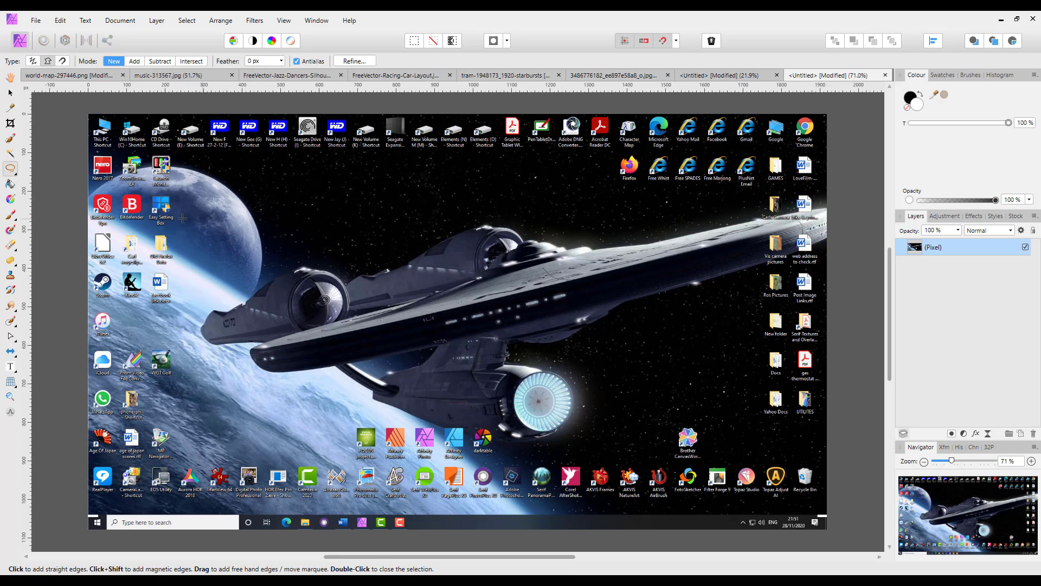
pyautogui.click(222, 361)
pyautogui.click(462, 450)
pyautogui.click(645, 373)
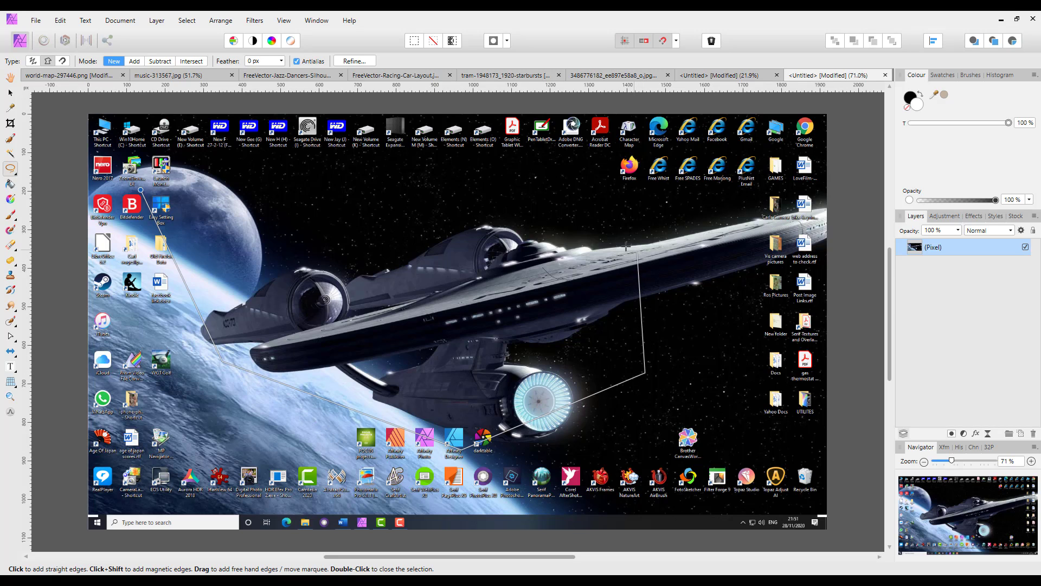
pyautogui.click(637, 251)
pyautogui.click(468, 184)
pyautogui.click(361, 179)
pyautogui.click(283, 246)
pyautogui.click(218, 194)
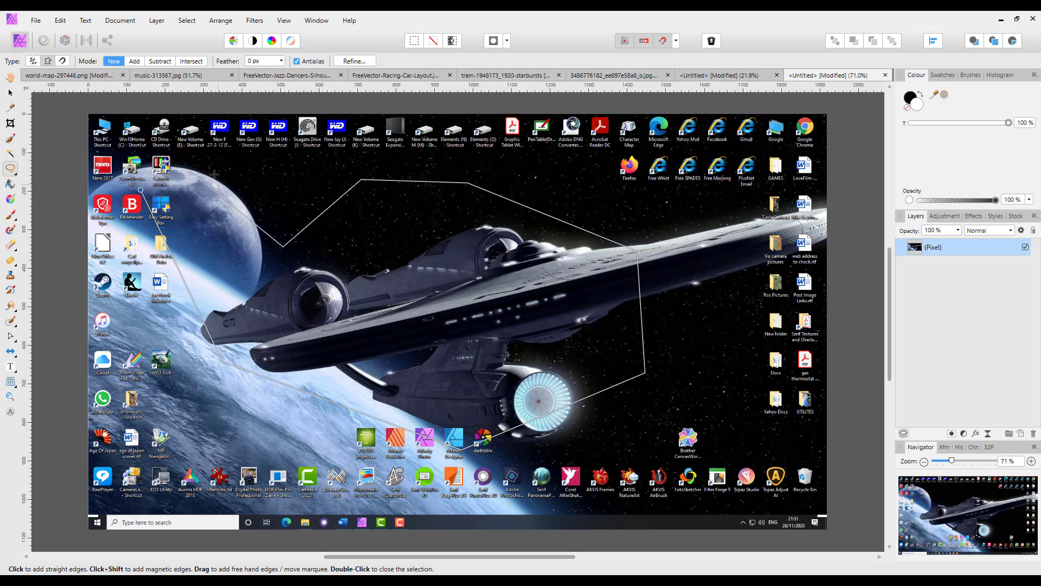
pyautogui.click(210, 170)
pyautogui.click(140, 188)
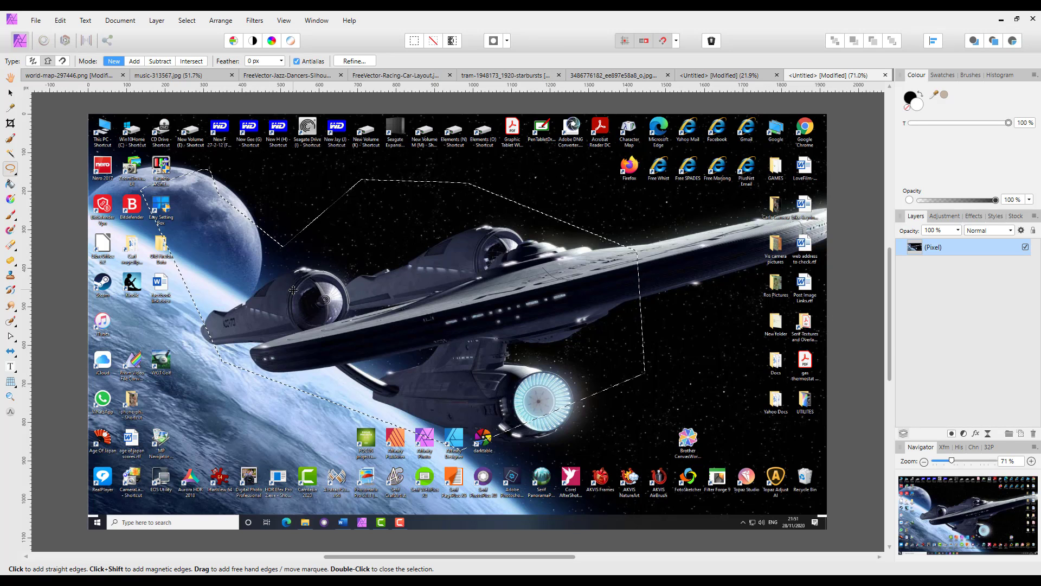
# Duplicate the polygonal selection onto its own layer, deselect, and hide the full screenshot layer to isolate the cut-out.
pyautogui.hotkey('ctrl', 'j')
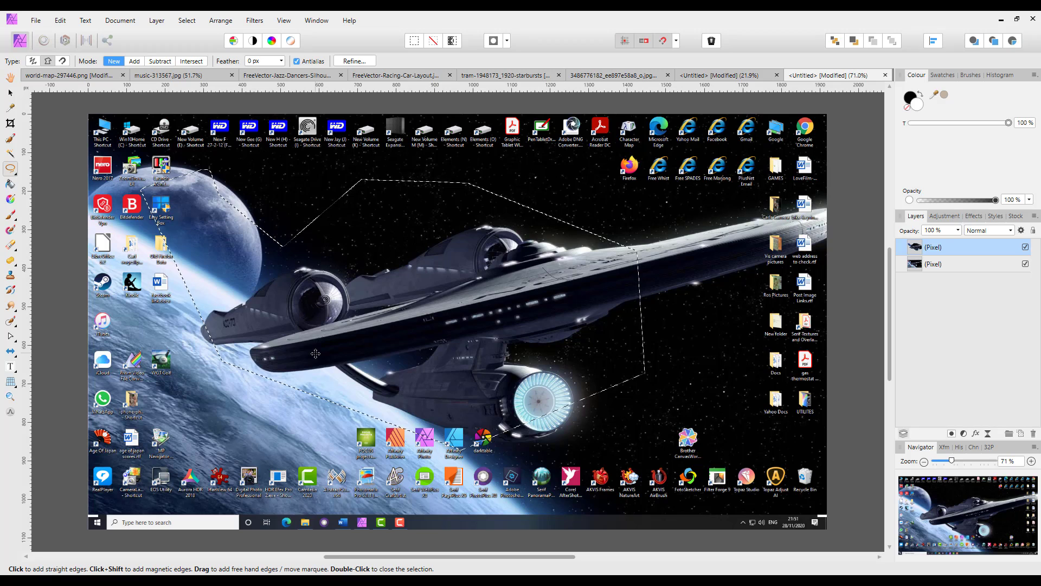
pyautogui.hotkey('ctrl', 'd')
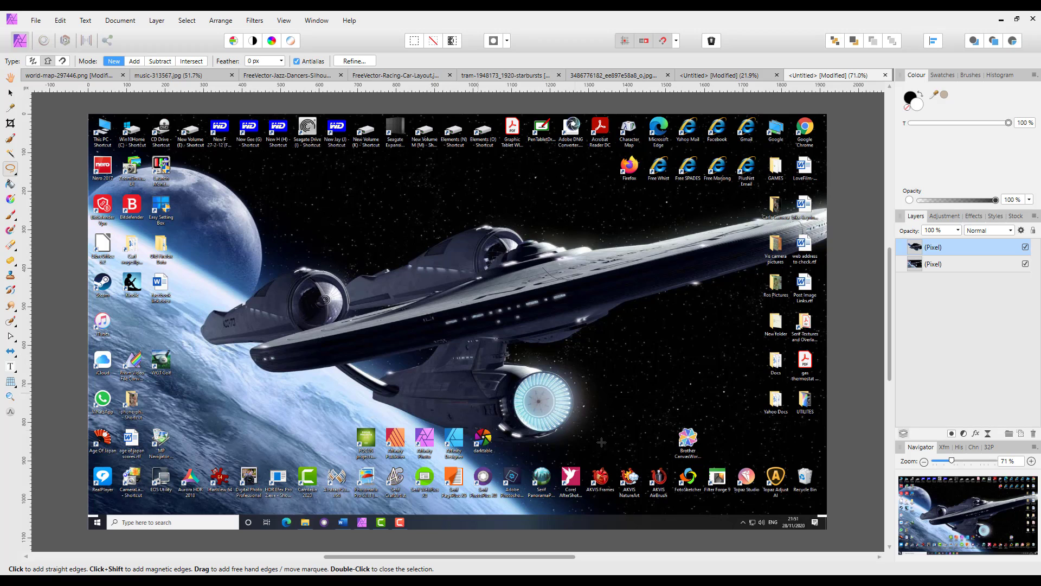
pyautogui.click(1026, 265)
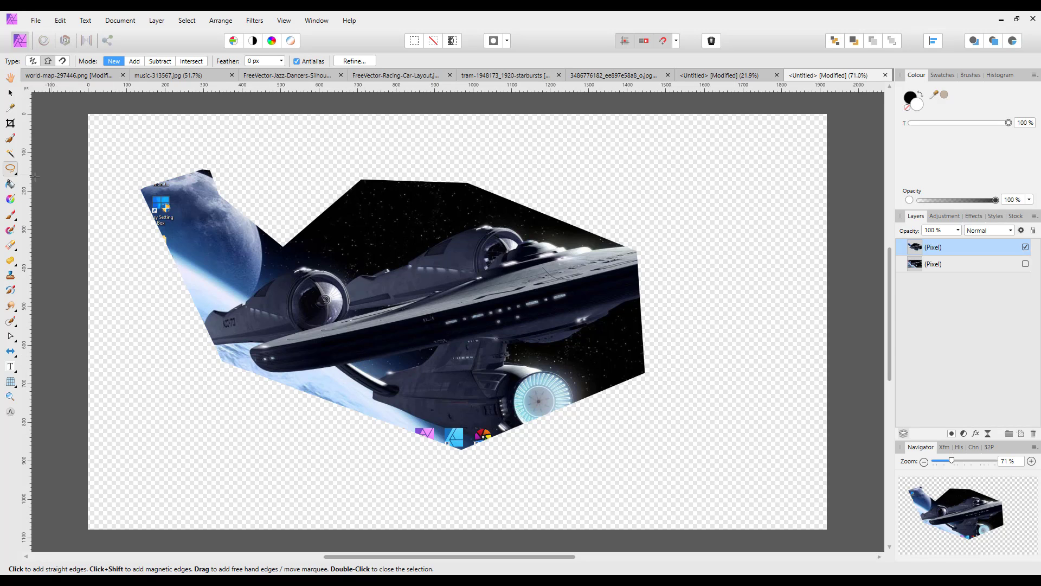
# Switch to the Rectangular Marquee Tool and make the full screenshot layer visible again.
pyautogui.click(15, 173)
pyautogui.click(28, 171)
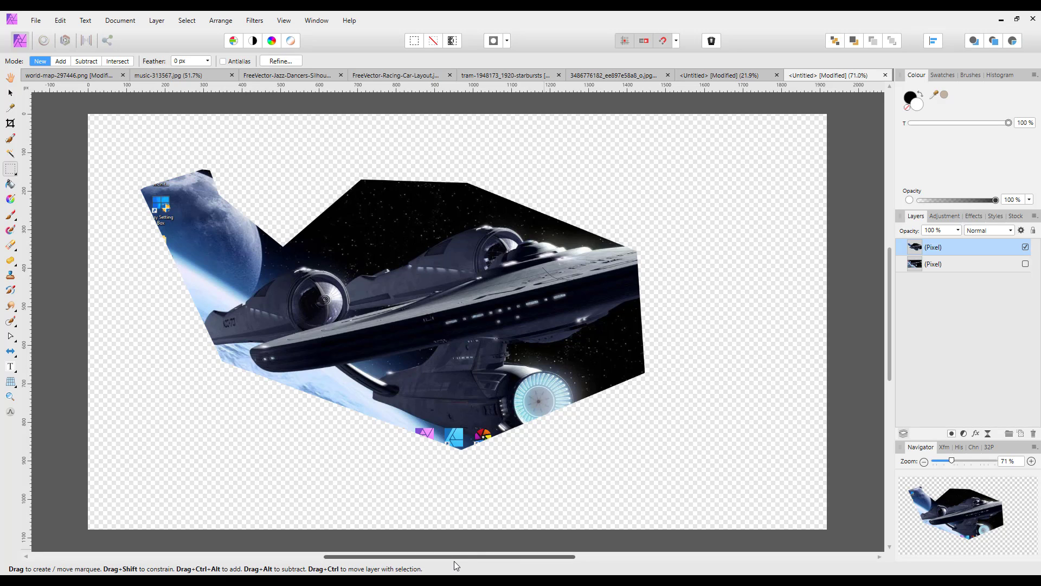
pyautogui.click(1026, 265)
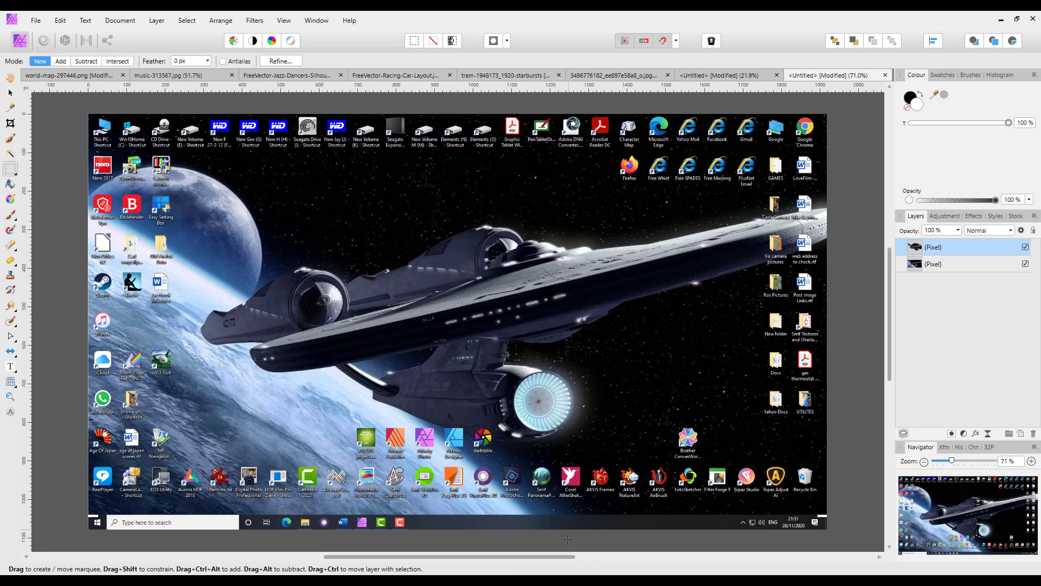